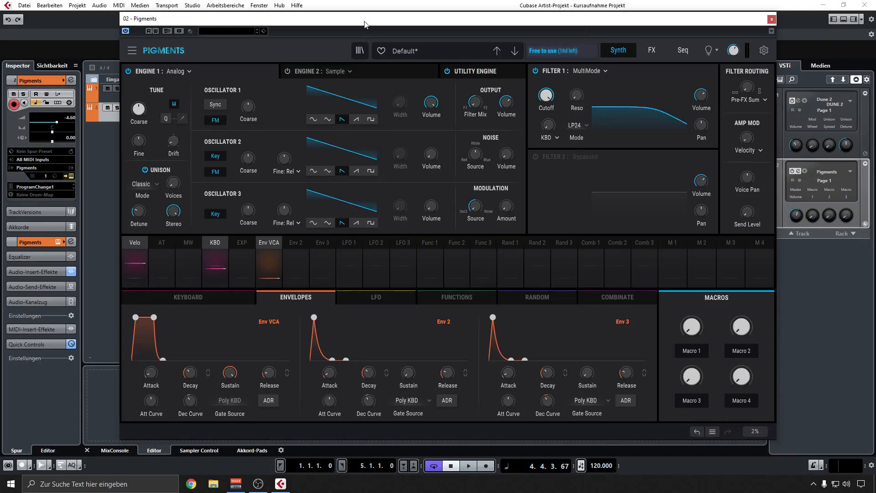
Shift the synth window slightly and lower Filter 1's cutoff to about 800 Hz.
{"action": "left_click_drag", "start_coordinate": [366, 21], "coordinate": [356, 24]}
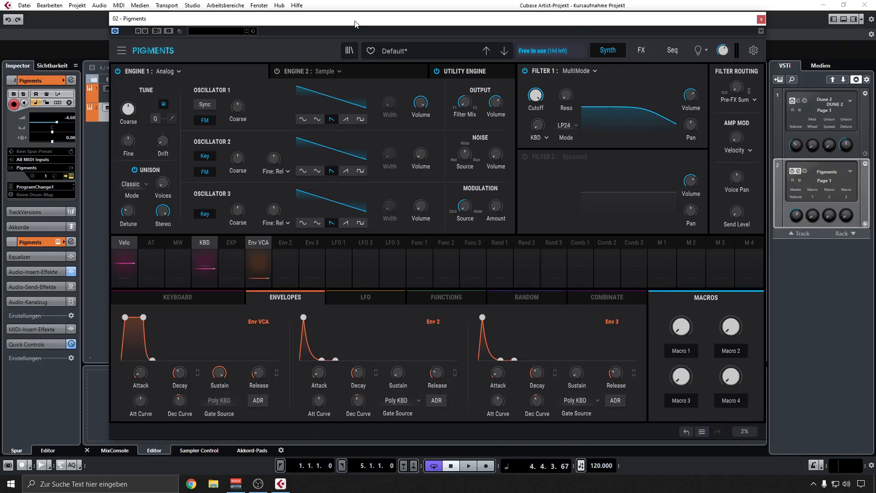
{"action": "mouse_move", "coordinate": [535, 96]}
{"action": "left_mouse_down"}
{"action": "mouse_move", "coordinate": [538, 109]}
{"action": "mouse_move", "coordinate": [539, 100]}
{"action": "left_mouse_up"}
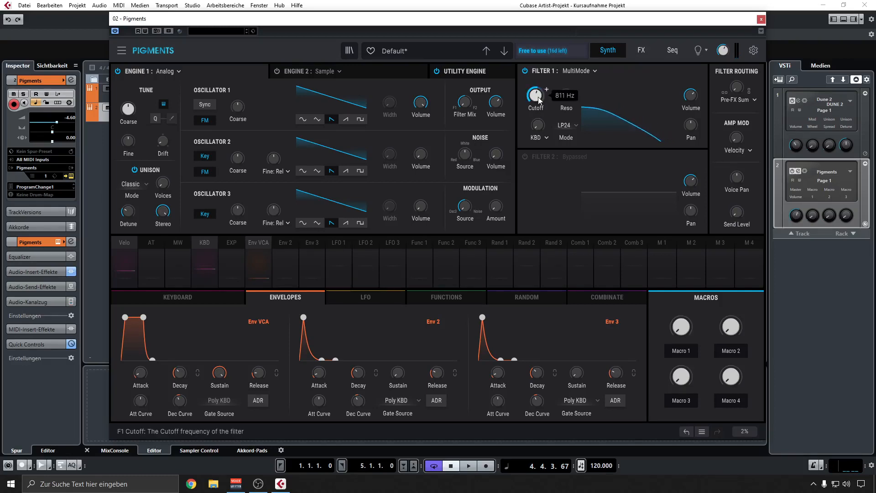
{"action": "scroll", "coordinate": [535, 96], "scroll_direction": "down", "scroll_amount": 3}
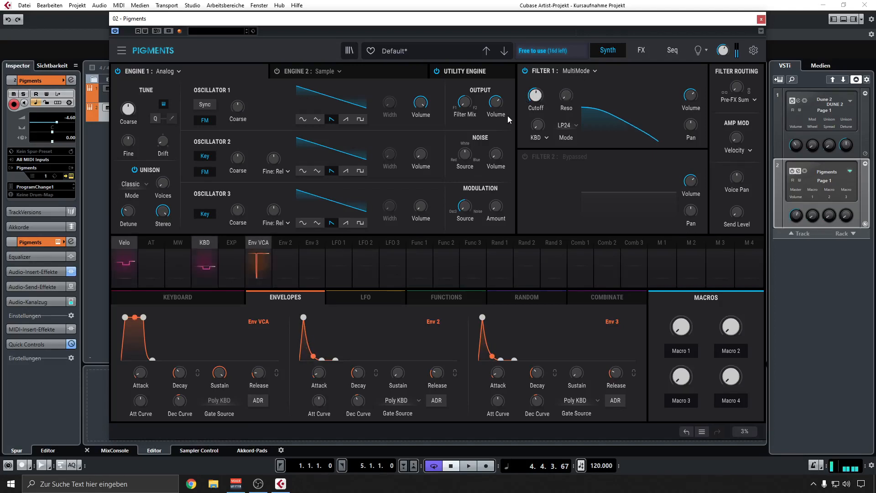
Shorten Env VCA's attack to 0.1 ms and lengthen its release beyond 20 ms.
{"action": "mouse_move", "coordinate": [722, 52]}
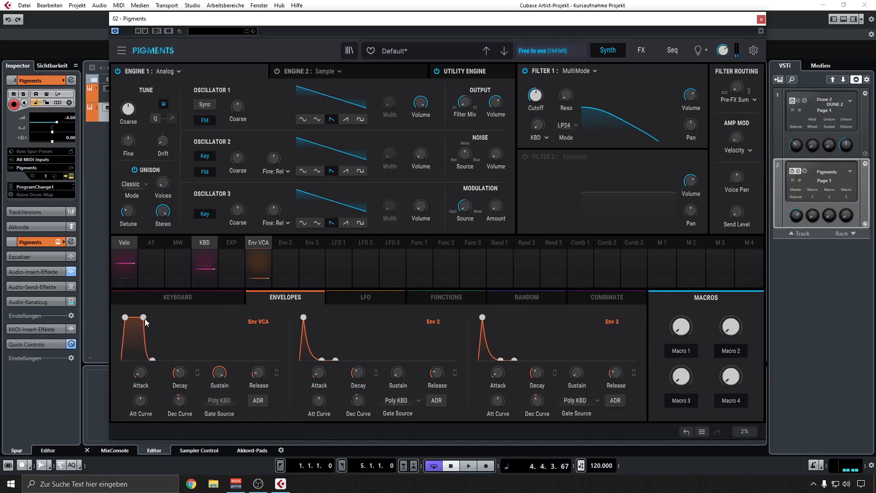
{"action": "mouse_move", "coordinate": [140, 375]}
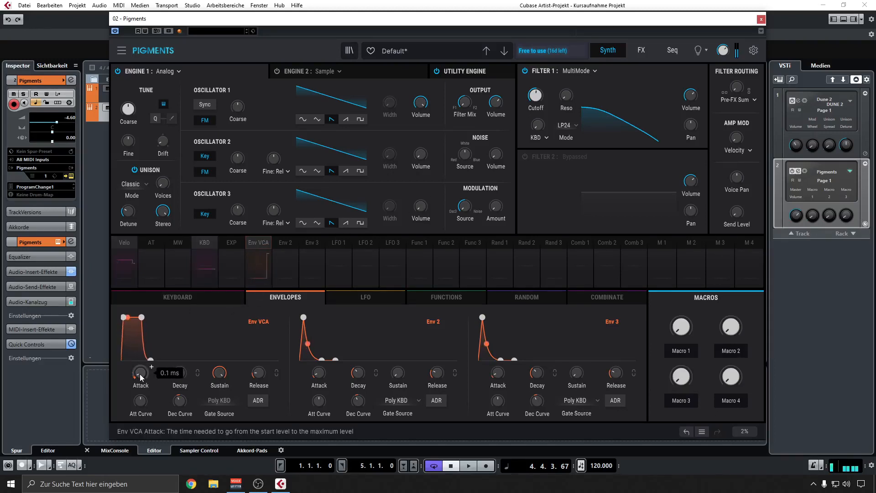
{"action": "mouse_move", "coordinate": [262, 374]}
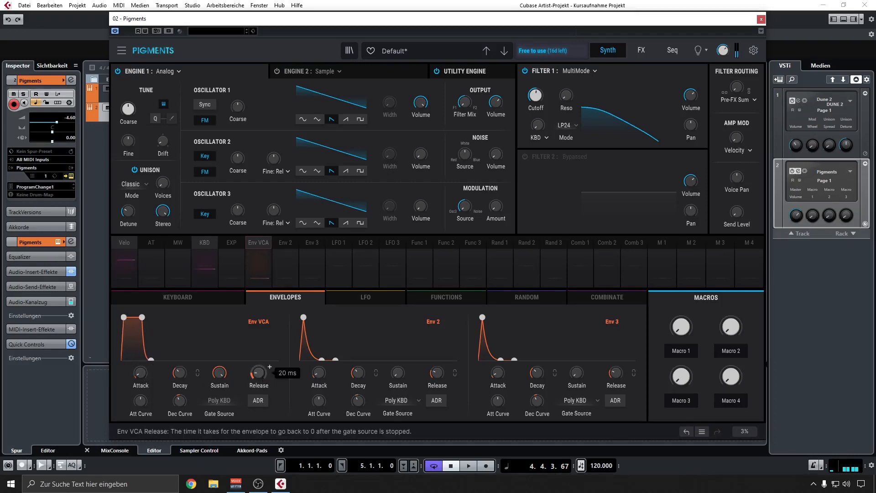
{"action": "scroll", "coordinate": [262, 374], "scroll_direction": "down", "scroll_amount": 3}
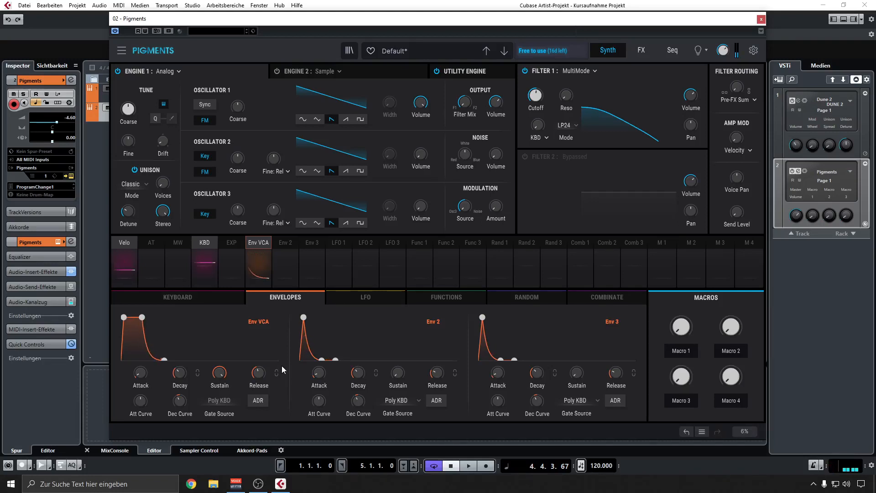
Route Env 2 to Filter 1's cutoff with a modulation amount of 0.27.
{"action": "left_click", "coordinate": [286, 239]}
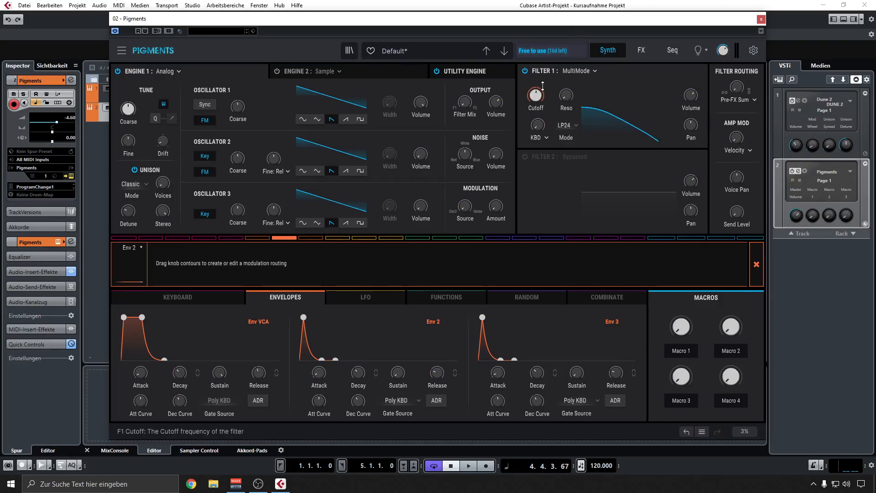
{"action": "left_click_drag", "start_coordinate": [541, 92], "coordinate": [541, 79]}
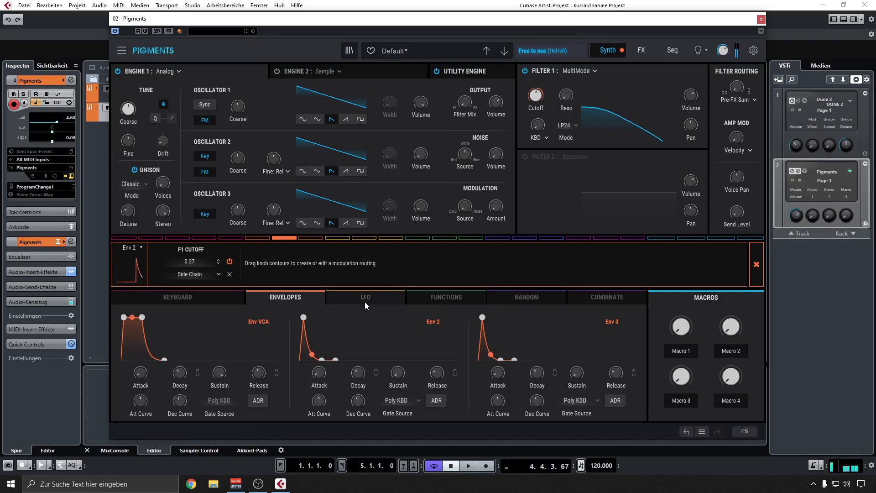
Try a slower attack on Env 2, shorten it again, and set Env 2's release to 341 ms.
{"action": "mouse_move", "coordinate": [319, 373]}
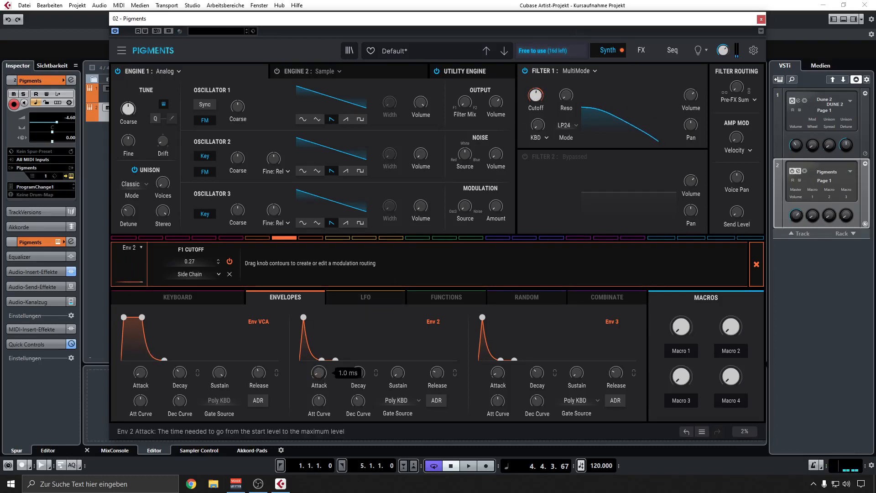
{"action": "mouse_move", "coordinate": [318, 373]}
{"action": "left_mouse_down"}
{"action": "mouse_move", "coordinate": [318, 365]}
{"action": "mouse_move", "coordinate": [318, 372]}
{"action": "left_mouse_up"}
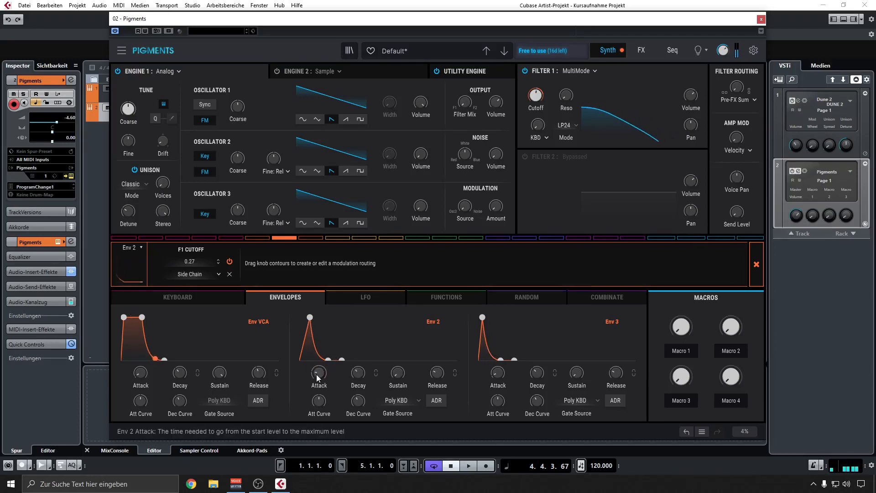
{"action": "left_click_drag", "start_coordinate": [316, 374], "coordinate": [316, 393]}
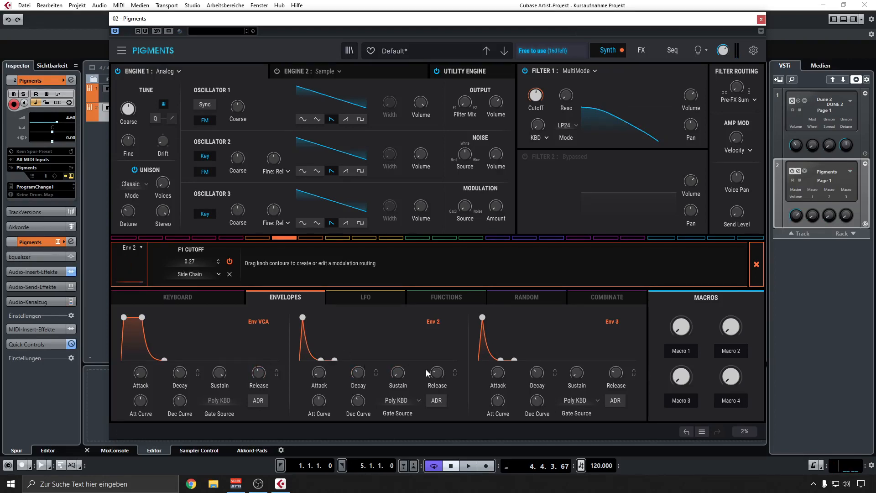
{"action": "left_click_drag", "start_coordinate": [436, 372], "coordinate": [435, 363]}
{"action": "mouse_move", "coordinate": [437, 373]}
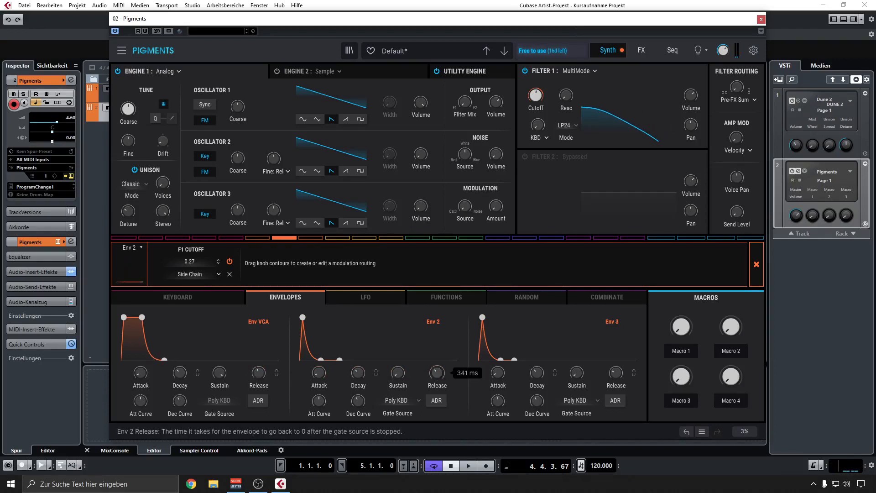
{"action": "scroll", "coordinate": [438, 372], "scroll_direction": "up", "scroll_amount": 4}
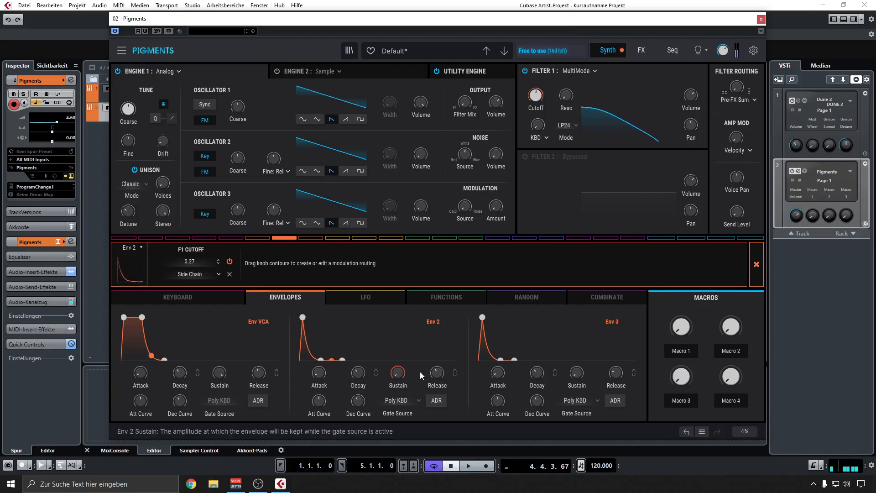
{"action": "scroll", "coordinate": [436, 373], "scroll_direction": "down", "scroll_amount": 4}
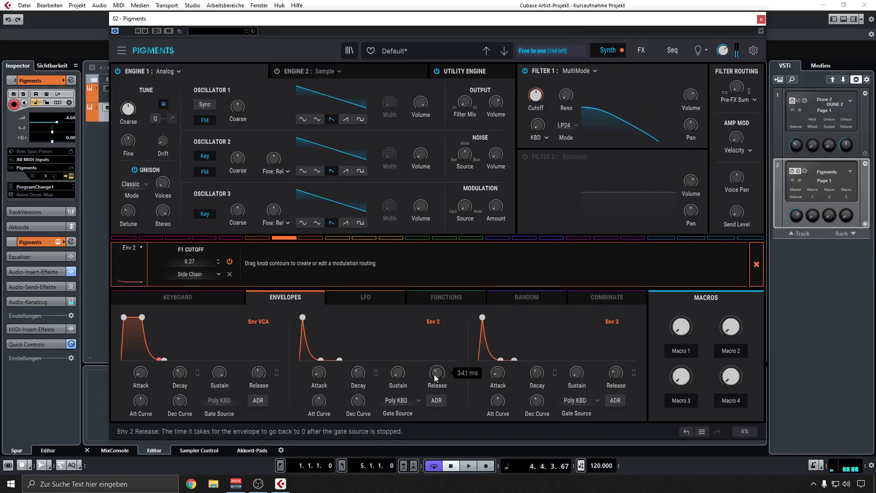
{"action": "mouse_move", "coordinate": [259, 374]}
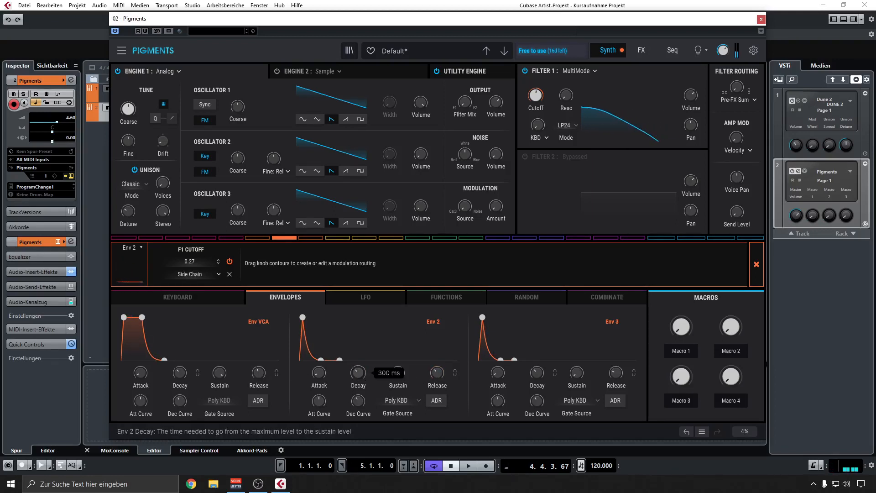
Compare longer and shorter decay times on Env 2, settle on a short decay, and close Env 2's modulation routing view.
{"action": "mouse_move", "coordinate": [358, 373]}
{"action": "left_mouse_down"}
{"action": "mouse_move", "coordinate": [358, 365]}
{"action": "mouse_move", "coordinate": [361, 375]}
{"action": "left_mouse_up"}
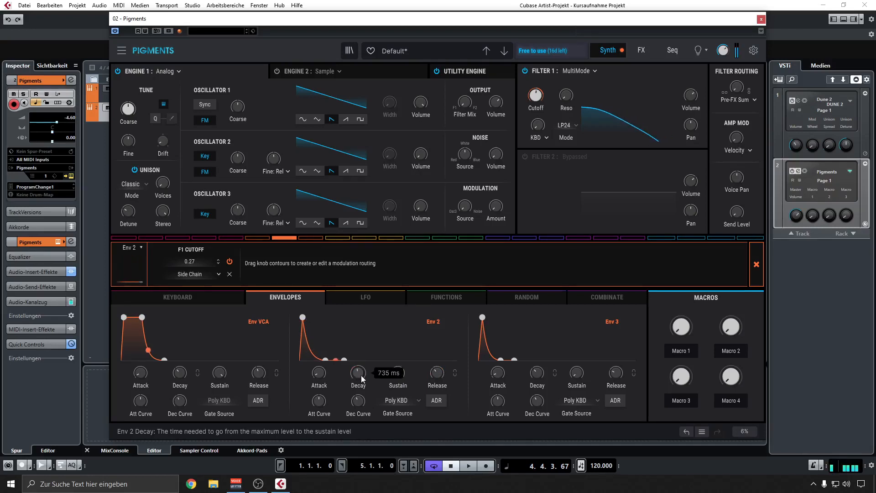
{"action": "left_click_drag", "start_coordinate": [360, 375], "coordinate": [361, 395]}
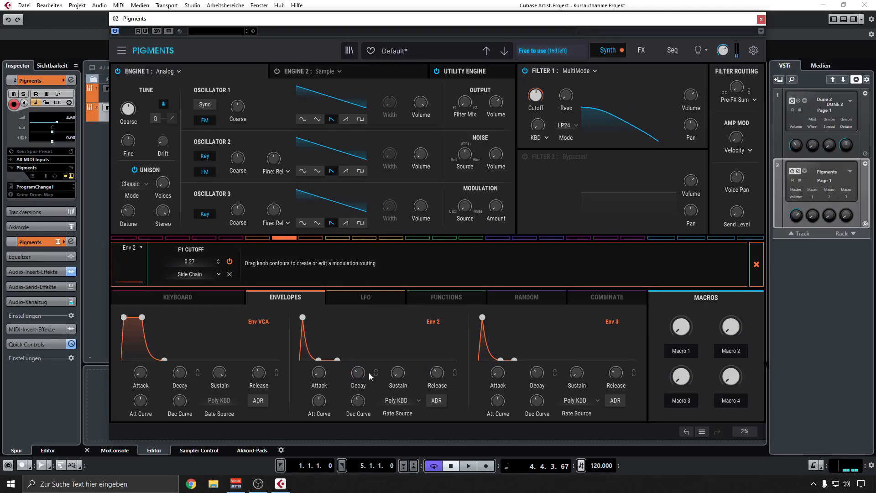
{"action": "left_click_drag", "start_coordinate": [356, 375], "coordinate": [358, 368]}
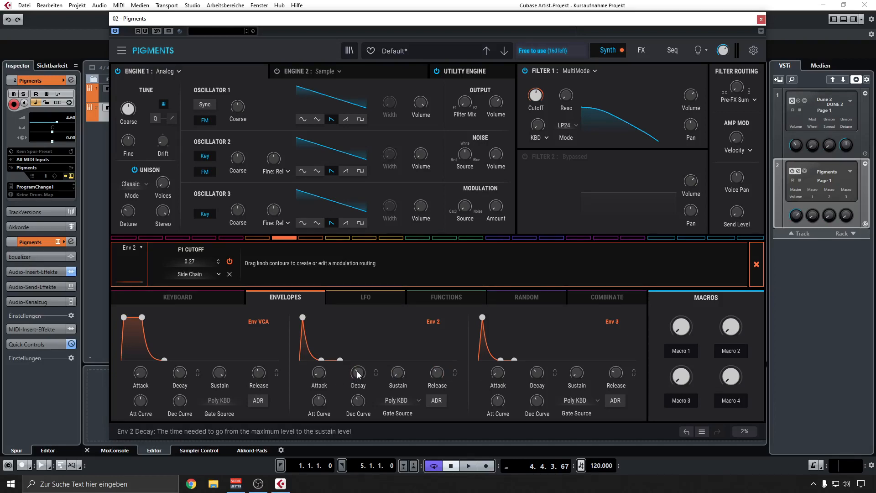
{"action": "mouse_move", "coordinate": [358, 373]}
{"action": "left_click_drag", "start_coordinate": [358, 373], "coordinate": [358, 367]}
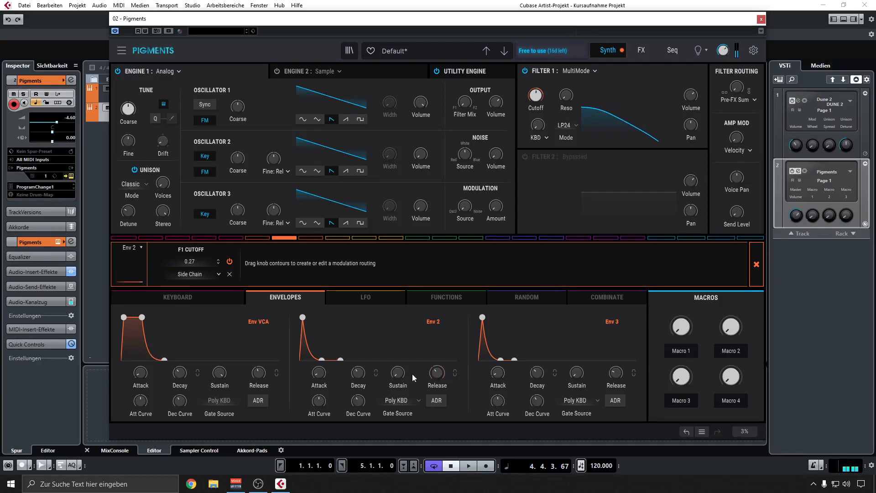
{"action": "left_click_drag", "start_coordinate": [358, 373], "coordinate": [358, 375]}
{"action": "mouse_move", "coordinate": [358, 375]}
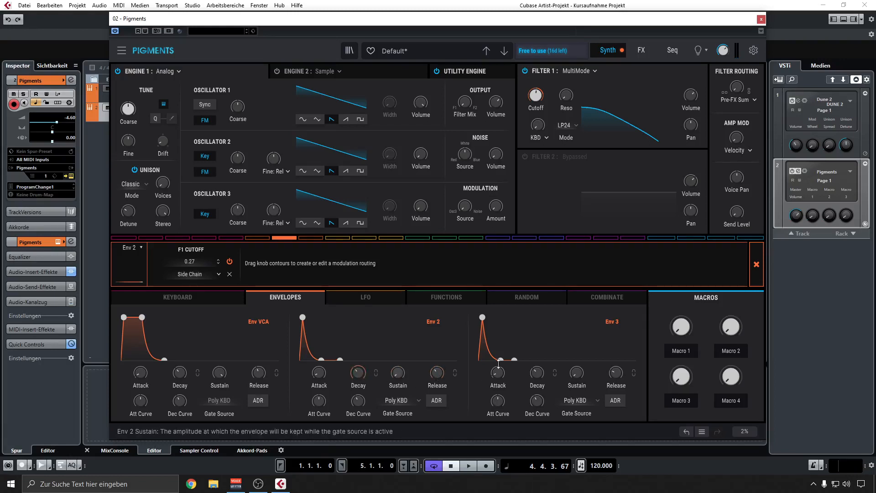
{"action": "left_click", "coordinate": [751, 275]}
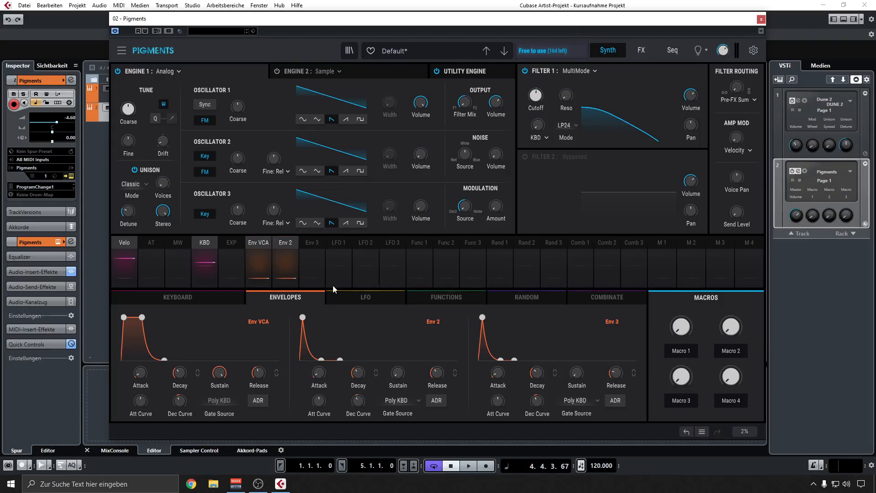
Lower Env VCA's sustain to zero after comparing it with higher sustain levels.
{"action": "mouse_move", "coordinate": [219, 372]}
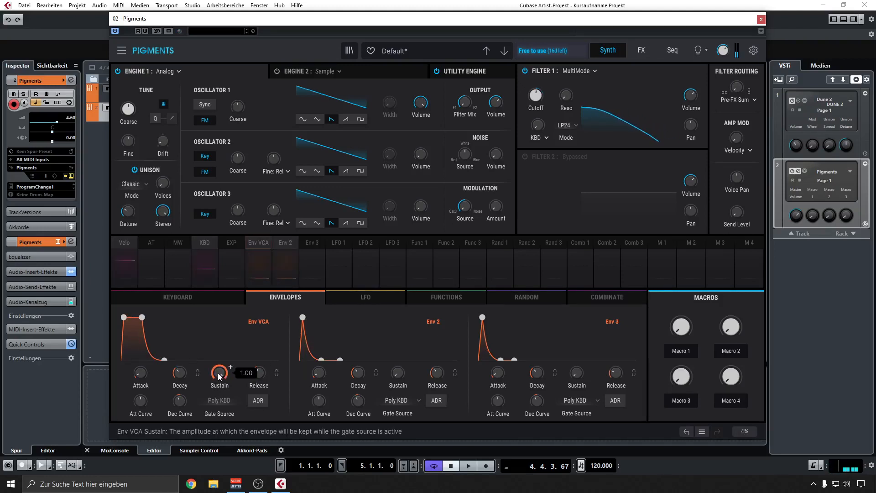
{"action": "left_click_drag", "start_coordinate": [218, 376], "coordinate": [217, 401]}
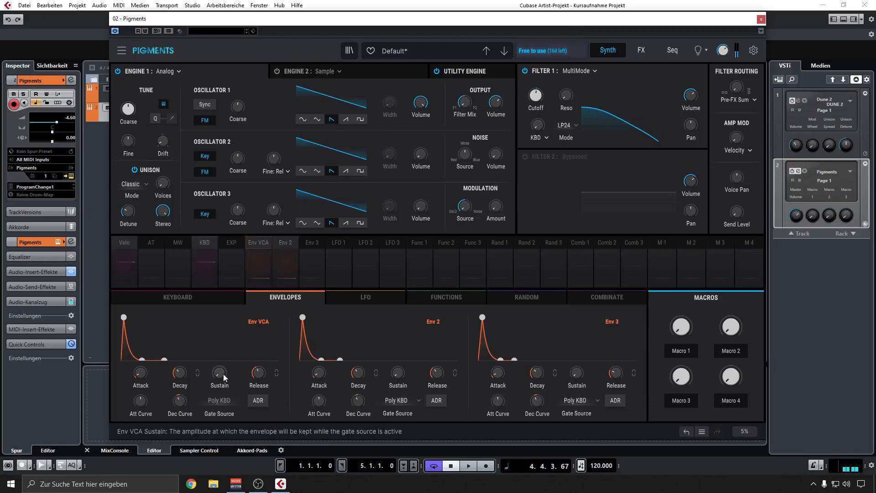
{"action": "left_click_drag", "start_coordinate": [223, 373], "coordinate": [223, 375]}
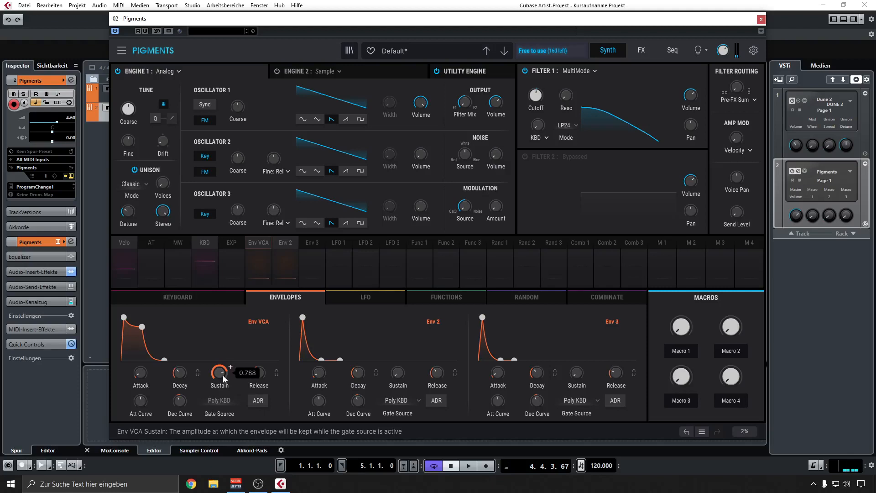
{"action": "left_click_drag", "start_coordinate": [213, 374], "coordinate": [211, 393]}
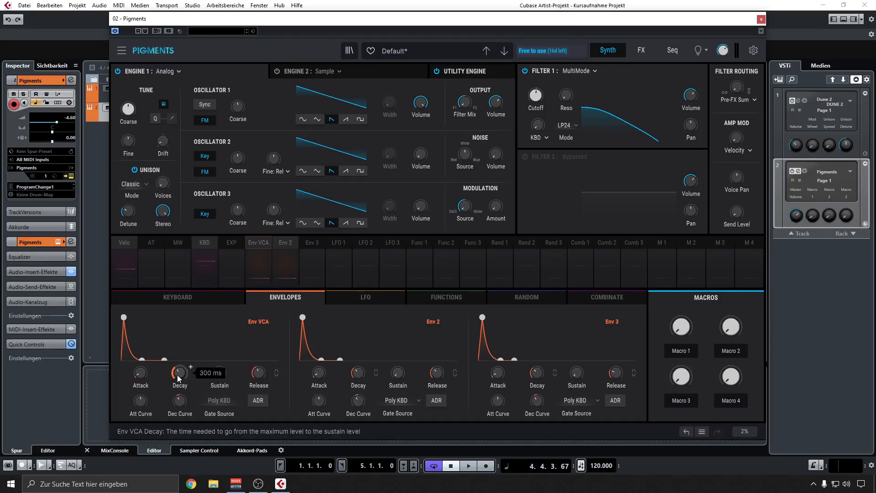
Try an Env VCA decay of about 4.63 s and compare full sustain with zero sustain.
{"action": "mouse_move", "coordinate": [177, 375]}
{"action": "left_mouse_down"}
{"action": "mouse_move", "coordinate": [177, 348]}
{"action": "mouse_move", "coordinate": [177, 374]}
{"action": "mouse_move", "coordinate": [176, 358]}
{"action": "left_mouse_up"}
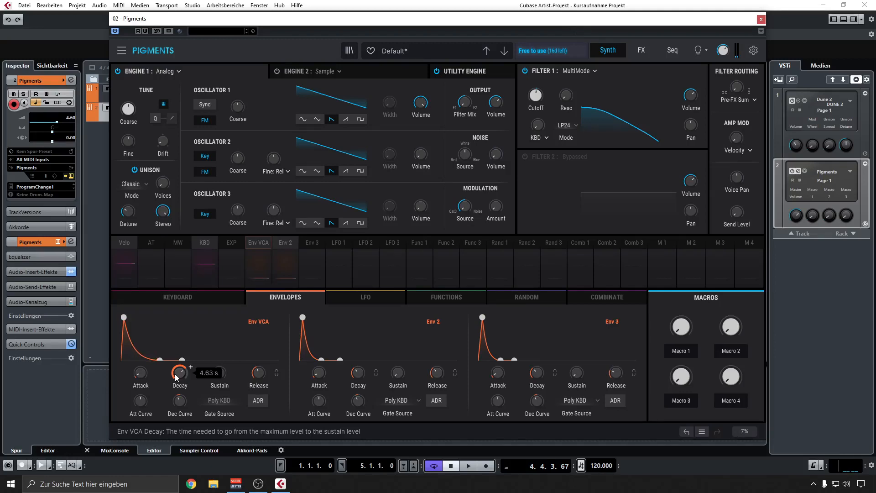
{"action": "mouse_move", "coordinate": [258, 373]}
{"action": "scroll", "coordinate": [219, 373], "scroll_direction": "up", "scroll_amount": 10}
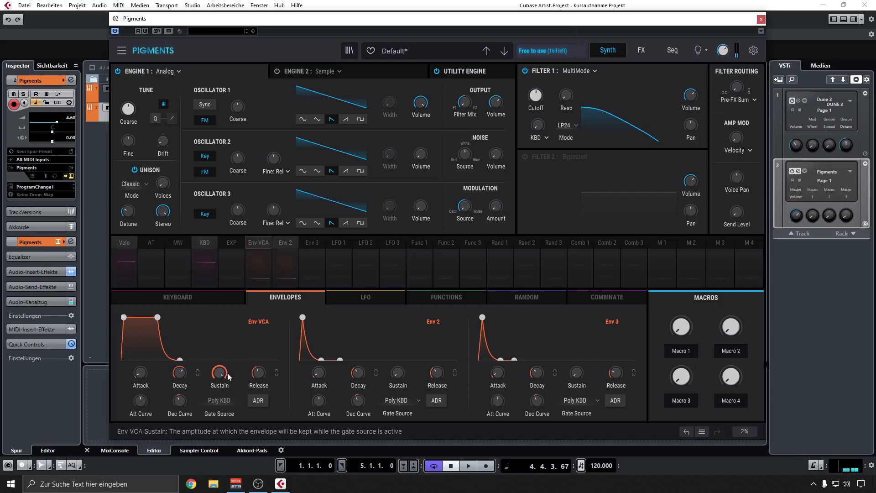
{"action": "left_click_drag", "start_coordinate": [153, 317], "coordinate": [157, 359]}
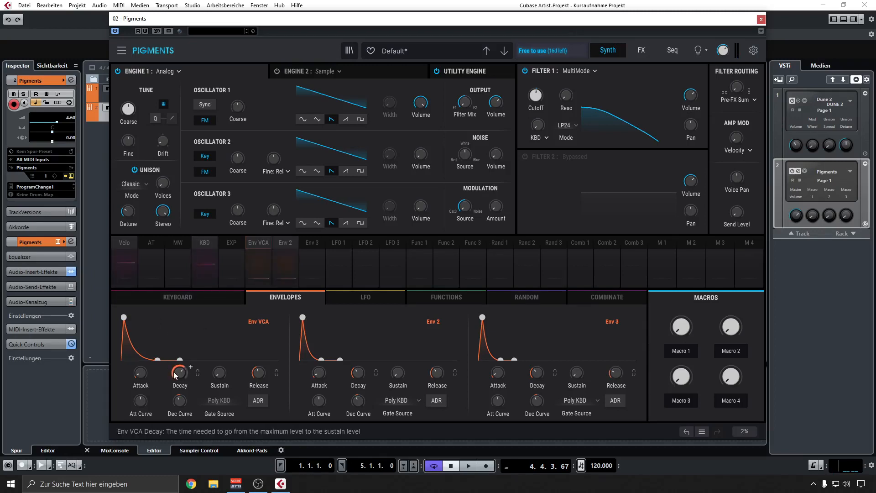
Shorten Env VCA's decay and fine-tune it to a value below 910 ms.
{"action": "left_click_drag", "start_coordinate": [178, 375], "coordinate": [178, 389]}
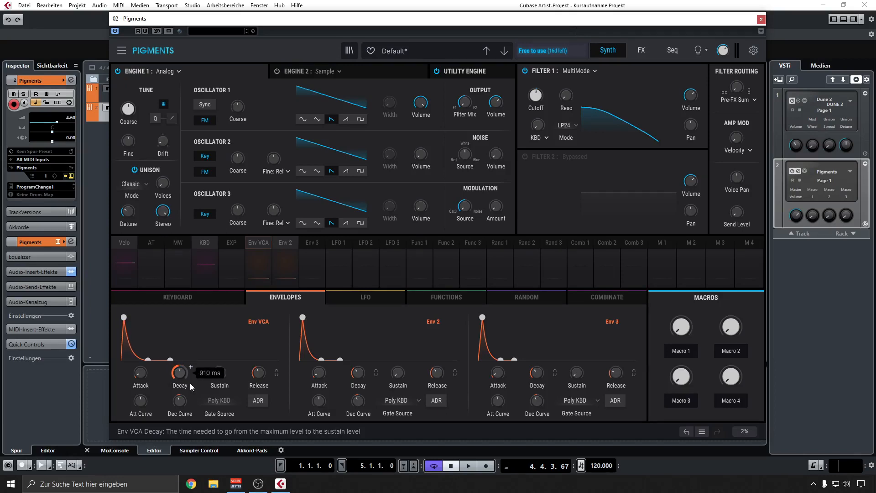
{"action": "left_click", "coordinate": [357, 375]}
{"action": "left_click_drag", "start_coordinate": [180, 374], "coordinate": [180, 377]}
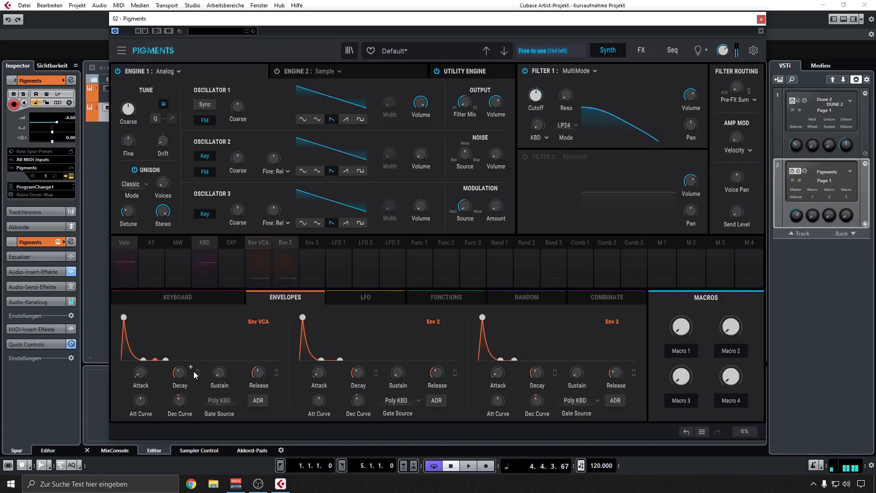
{"action": "mouse_move", "coordinate": [183, 374]}
{"action": "left_click_drag", "start_coordinate": [179, 373], "coordinate": [180, 365]}
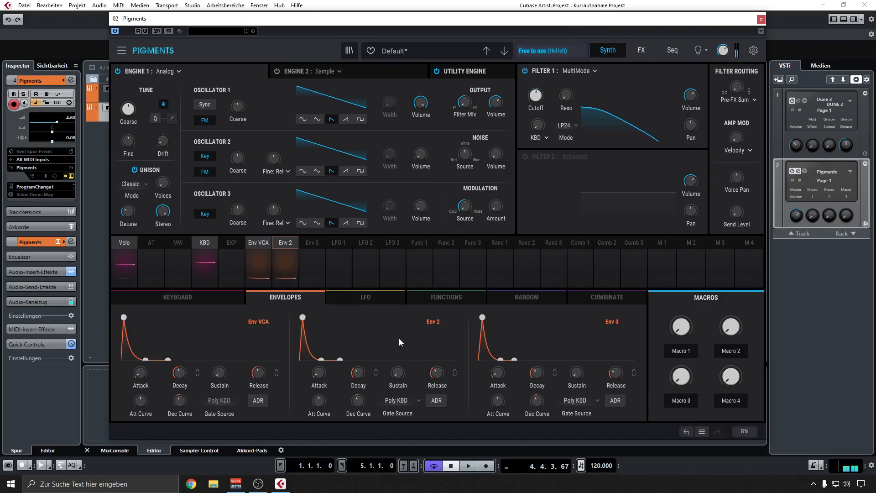
With the keyboard settings shown, raise Oscillator 2's volume fully and switch its waveform to triangle.
{"action": "left_click", "coordinate": [204, 298]}
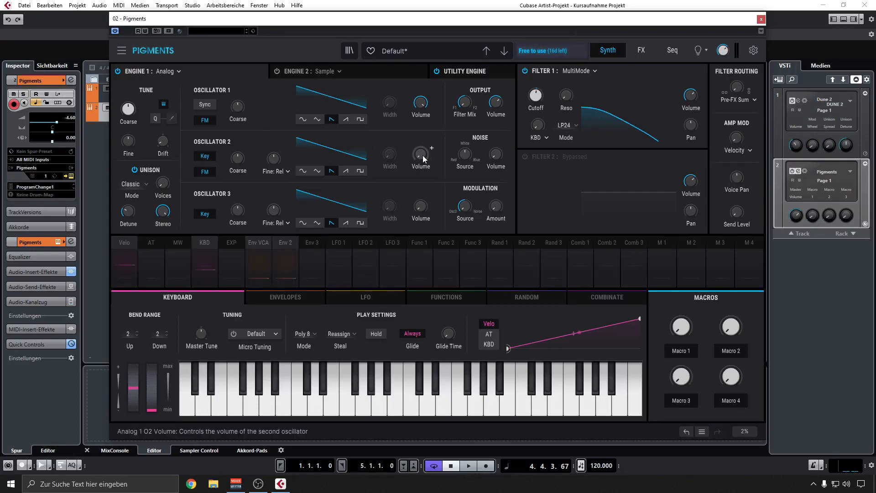
{"action": "left_click_drag", "start_coordinate": [422, 155], "coordinate": [422, 120]}
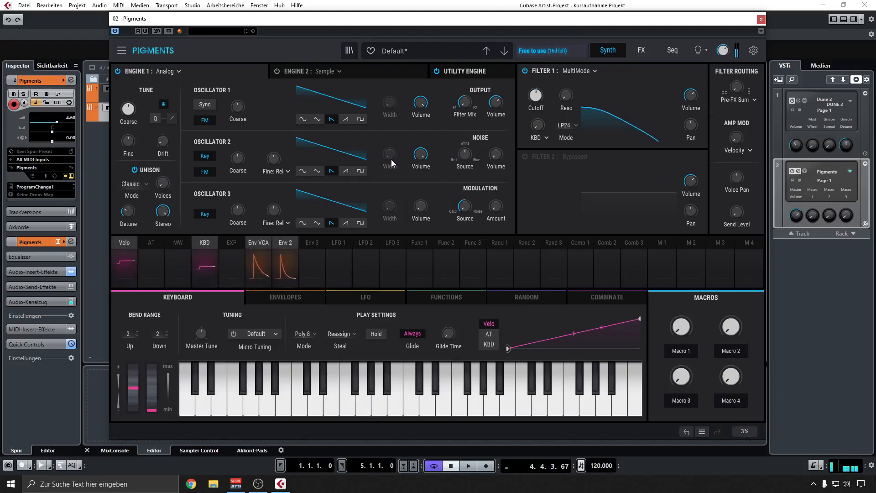
{"action": "left_click", "coordinate": [317, 171]}
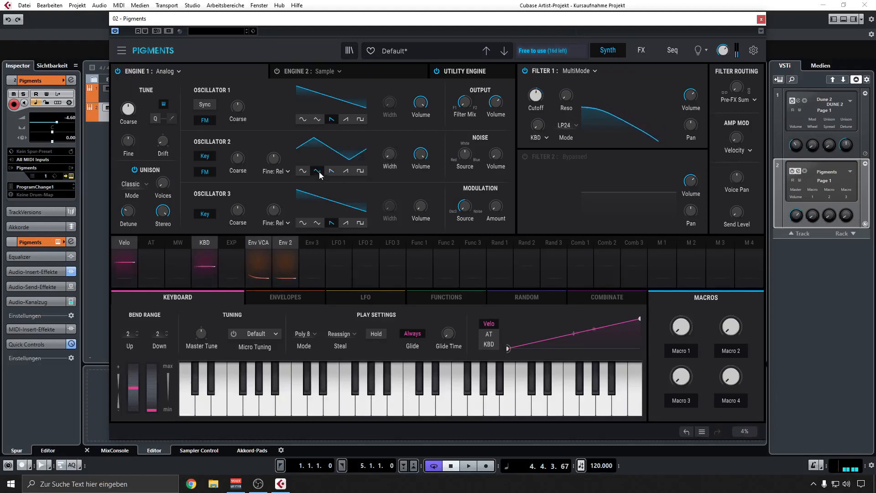
Compare sine and triangle waveforms on Oscillator 2 while adjusting its volume, and set its waveform to rising sawtooth.
{"action": "left_click", "coordinate": [303, 171]}
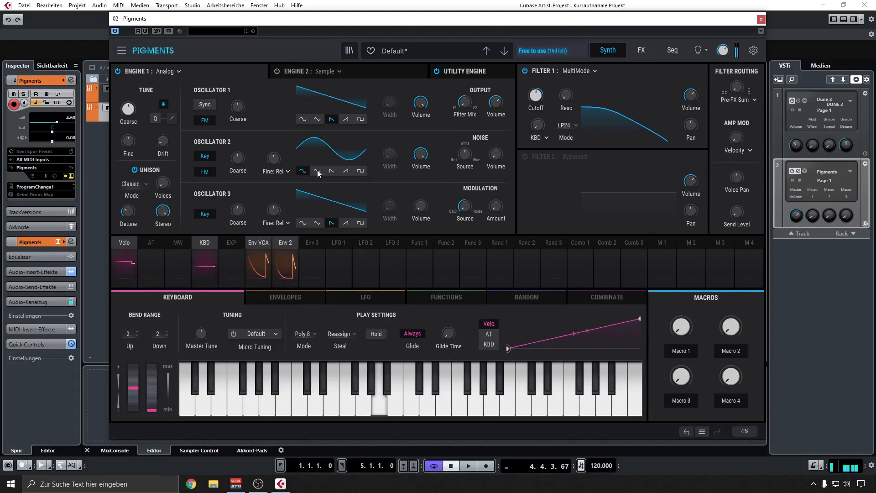
{"action": "left_click", "coordinate": [317, 170]}
{"action": "mouse_move", "coordinate": [495, 154]}
{"action": "left_mouse_down"}
{"action": "mouse_move", "coordinate": [495, 147]}
{"action": "mouse_move", "coordinate": [496, 155]}
{"action": "left_mouse_up"}
{"action": "mouse_move", "coordinate": [419, 155]}
{"action": "left_mouse_down"}
{"action": "mouse_move", "coordinate": [419, 168]}
{"action": "mouse_move", "coordinate": [419, 155]}
{"action": "left_mouse_up"}
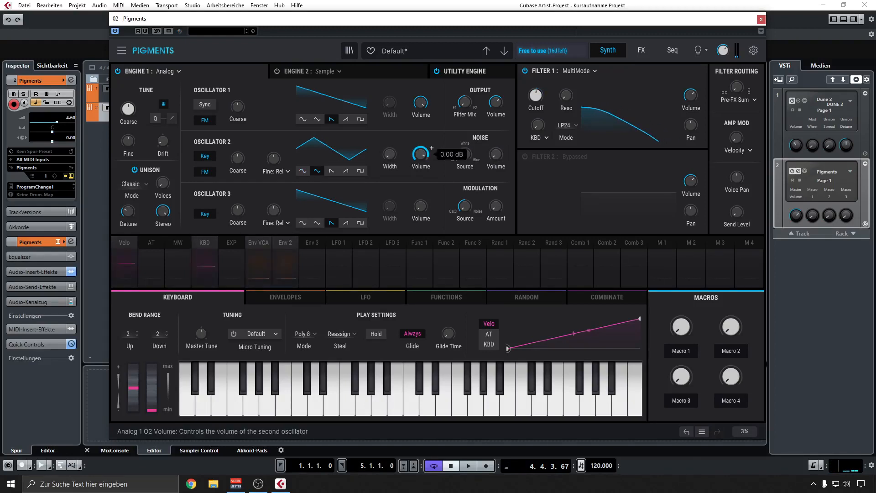
{"action": "mouse_move", "coordinate": [496, 155]}
{"action": "left_mouse_down"}
{"action": "mouse_move", "coordinate": [496, 143]}
{"action": "mouse_move", "coordinate": [496, 155]}
{"action": "left_mouse_up"}
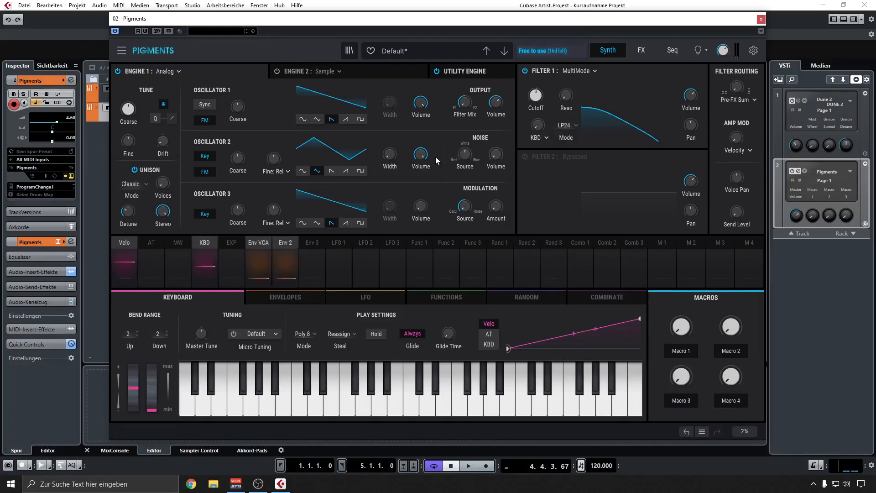
{"action": "left_click_drag", "start_coordinate": [420, 155], "coordinate": [420, 169]}
{"action": "left_click", "coordinate": [346, 171]}
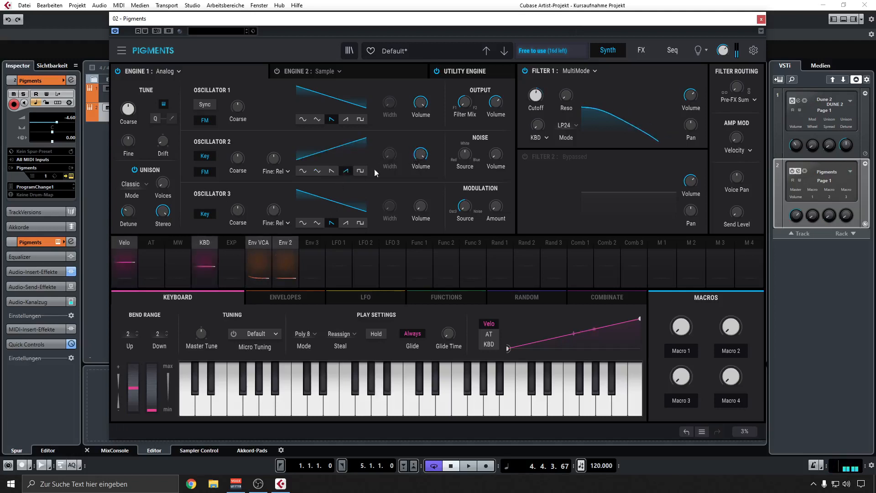
Check Oscillator 1's volume and lower Oscillator 2's volume to about -14.4 dB.
{"action": "left_click_drag", "start_coordinate": [420, 102], "coordinate": [412, 109]}
{"action": "left_click_drag", "start_coordinate": [421, 106], "coordinate": [422, 97]}
{"action": "left_click_drag", "start_coordinate": [422, 153], "coordinate": [423, 156]}
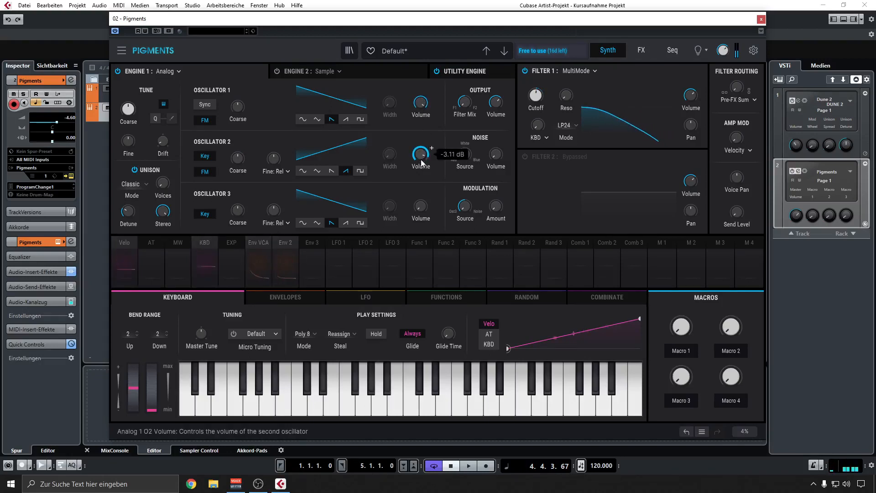
{"action": "scroll", "coordinate": [418, 158], "scroll_direction": "down", "scroll_amount": 5}
{"action": "scroll", "coordinate": [418, 155], "scroll_direction": "down", "scroll_amount": 3}
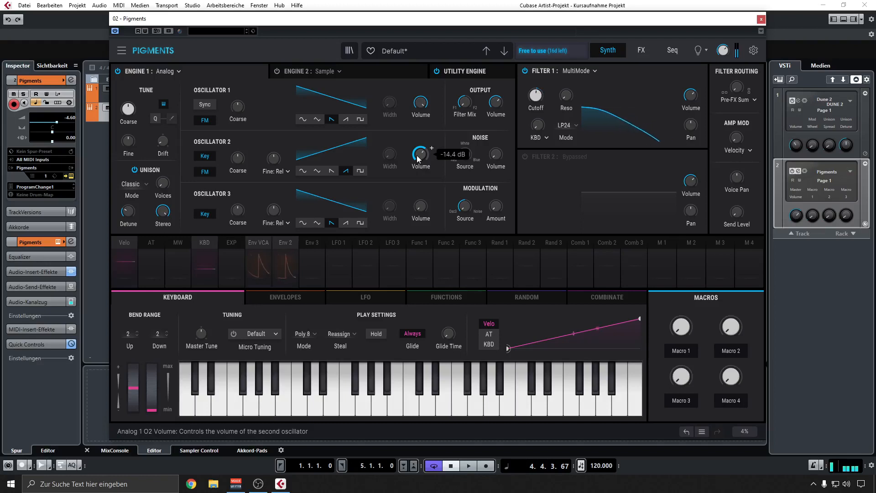
With the envelopes shown, fine-tune Filter 1's cutoff and set Env 2's modulation of it to 0.28.
{"action": "left_click", "coordinate": [285, 297]}
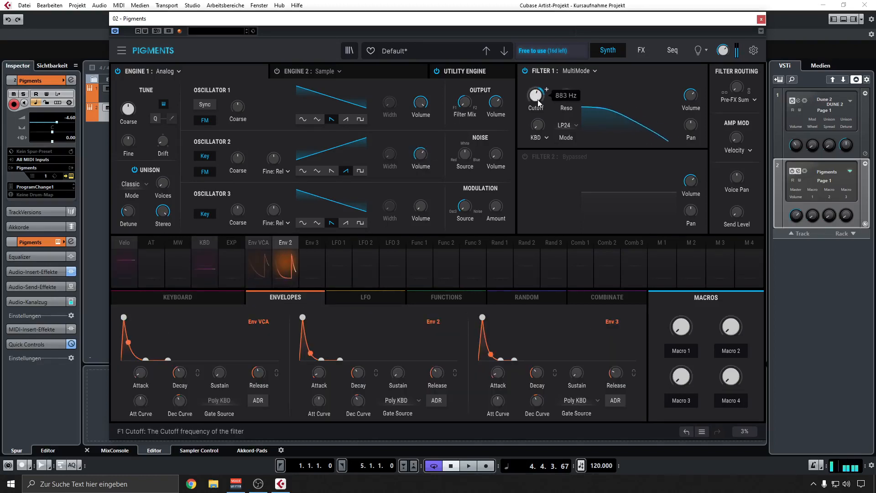
{"action": "left_click_drag", "start_coordinate": [536, 100], "coordinate": [536, 97]}
{"action": "left_click", "coordinate": [297, 238]}
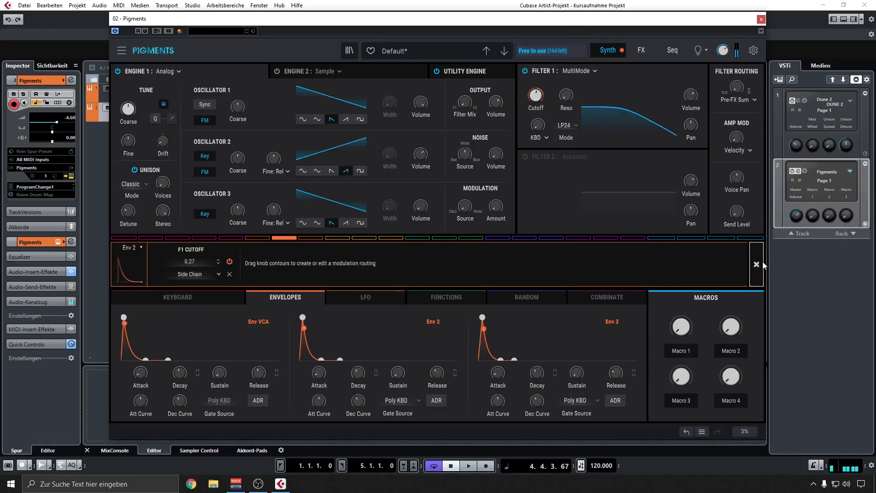
{"action": "left_click_drag", "start_coordinate": [545, 96], "coordinate": [544, 95]}
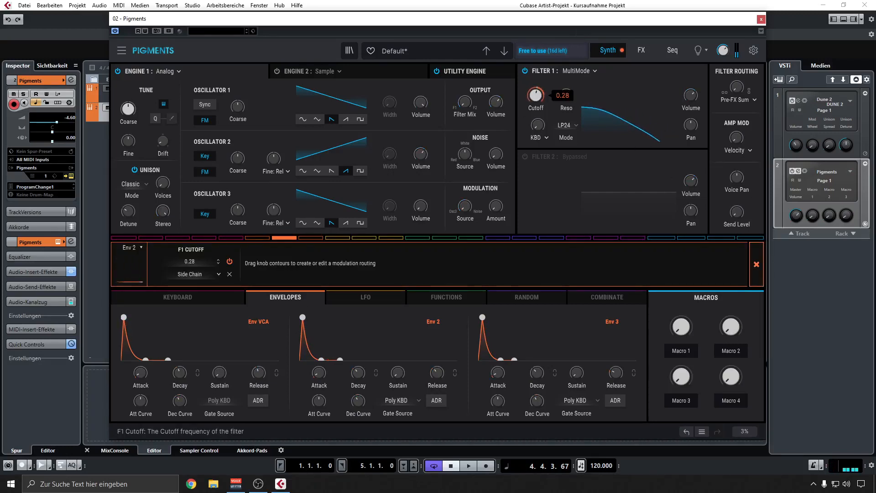
{"action": "left_click", "coordinate": [755, 264]}
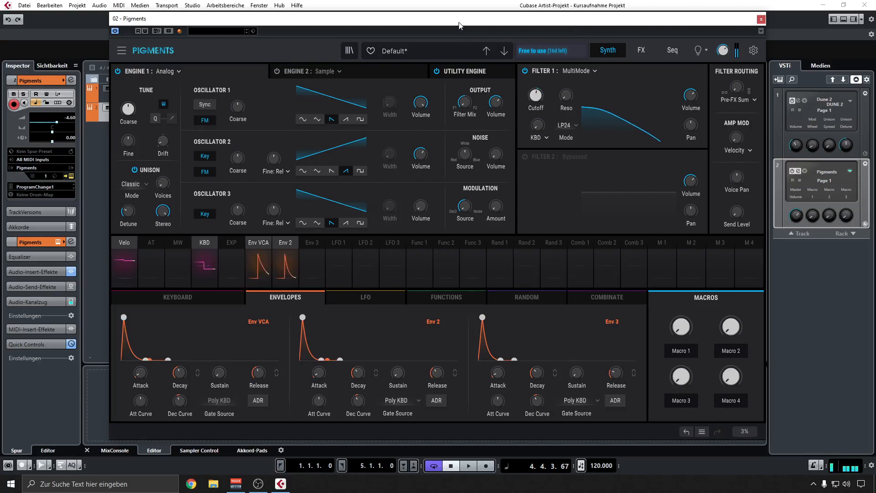
Move the plug-in window slightly lower and compare both sawtooth directions on Oscillator 2, keeping the falling sawtooth.
{"action": "left_click_drag", "start_coordinate": [458, 21], "coordinate": [452, 38]}
{"action": "mouse_move", "coordinate": [415, 170]}
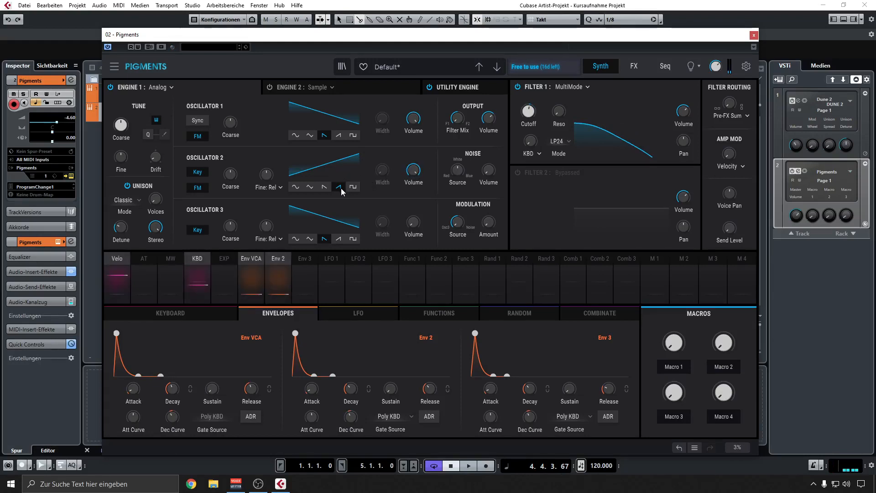
{"action": "left_click", "coordinate": [324, 186]}
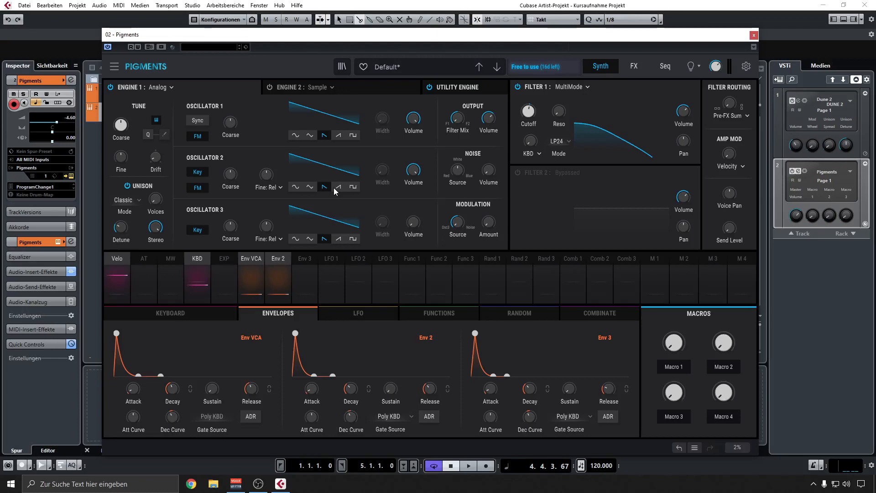
{"action": "left_click", "coordinate": [338, 187]}
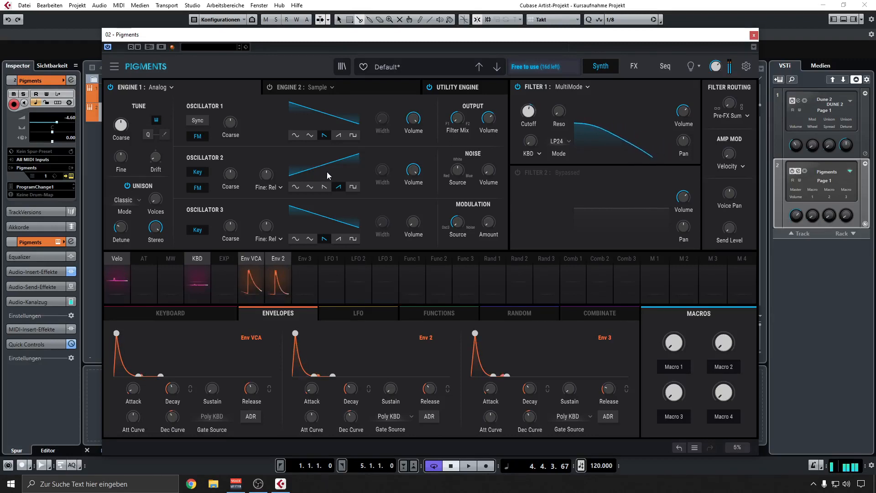
{"action": "left_click", "coordinate": [324, 187]}
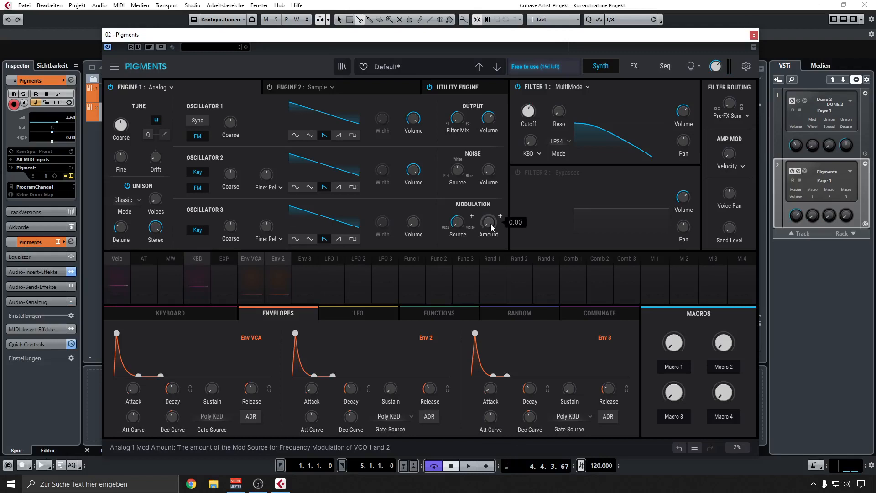
Turn off FM for Oscillator 1 and try modulation amounts between about 0.09 and 0.1 on Oscillator 2.
{"action": "left_click_drag", "start_coordinate": [491, 223], "coordinate": [490, 206]}
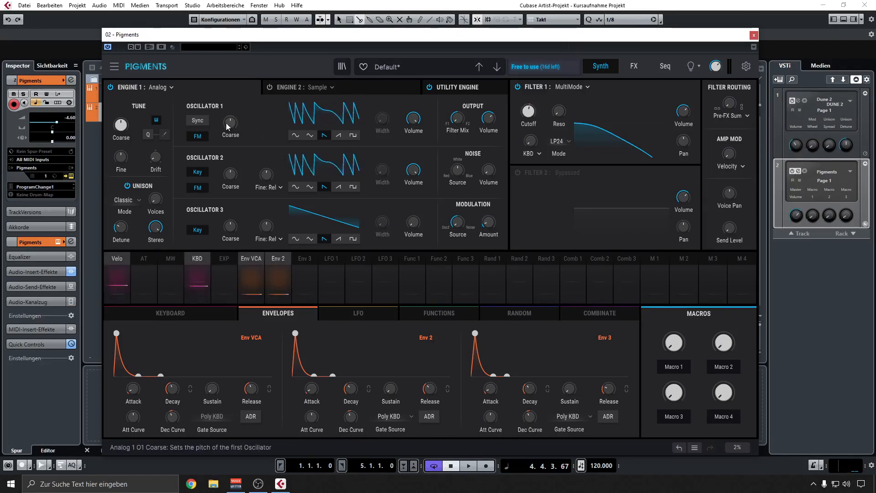
{"action": "left_click", "coordinate": [204, 138]}
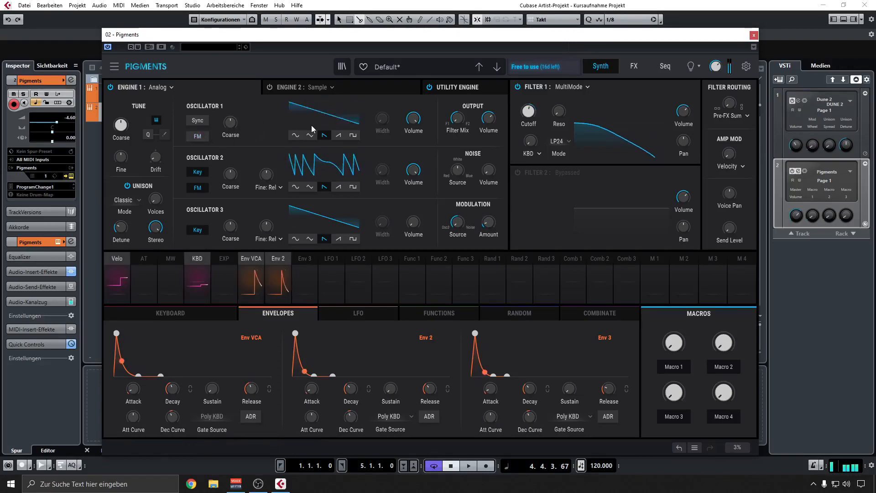
{"action": "mouse_move", "coordinate": [488, 222]}
{"action": "left_mouse_down"}
{"action": "mouse_move", "coordinate": [488, 205]}
{"action": "mouse_move", "coordinate": [495, 222]}
{"action": "left_mouse_up"}
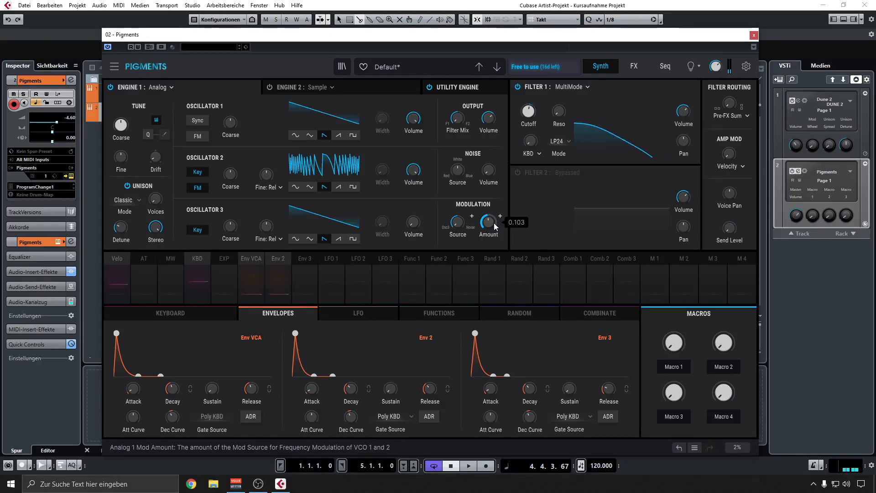
{"action": "left_click_drag", "start_coordinate": [495, 222], "coordinate": [497, 226]}
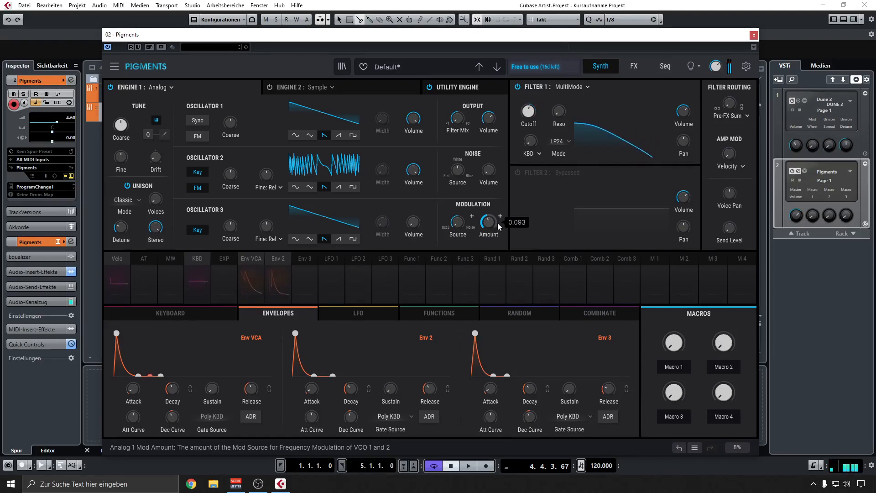
{"action": "left_click_drag", "start_coordinate": [488, 222], "coordinate": [489, 225]}
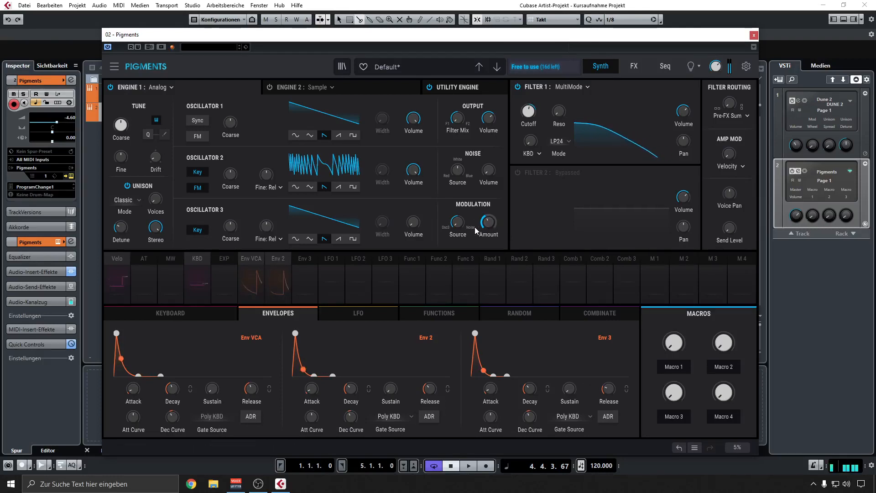
{"action": "mouse_move", "coordinate": [458, 222]}
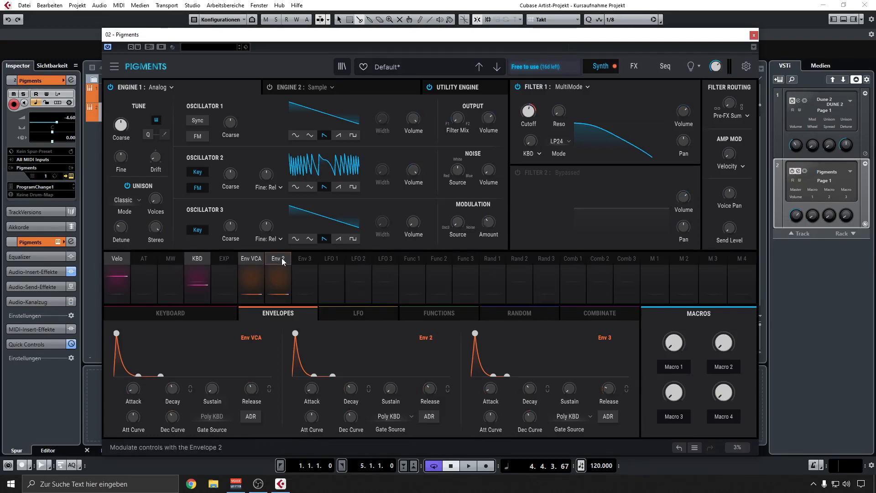
Try modulating Engine 1's modulation amount with Env 2 at 0.35, and remove that routing.
{"action": "left_click_drag", "start_coordinate": [281, 258], "coordinate": [531, 119]}
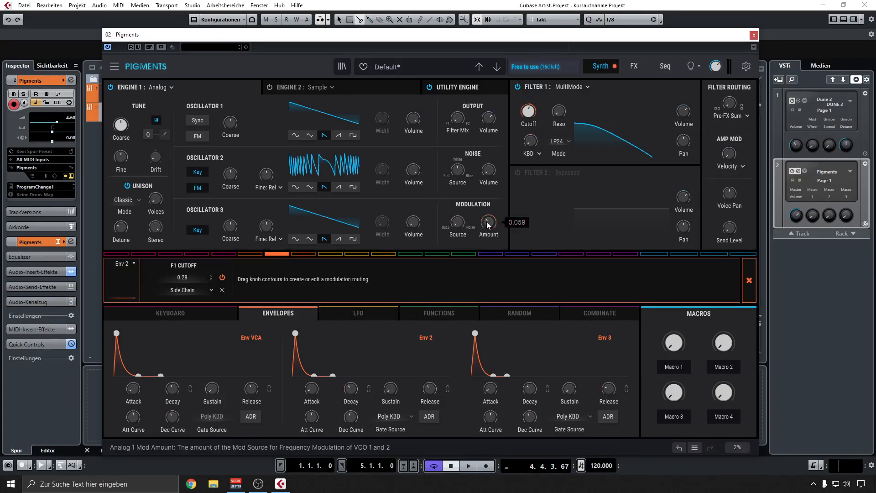
{"action": "left_click_drag", "start_coordinate": [486, 220], "coordinate": [486, 209]}
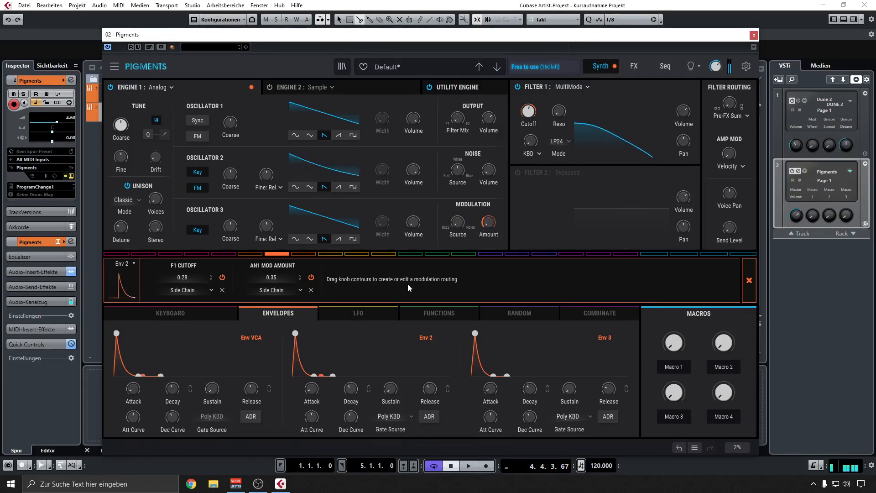
{"action": "mouse_move", "coordinate": [312, 388]}
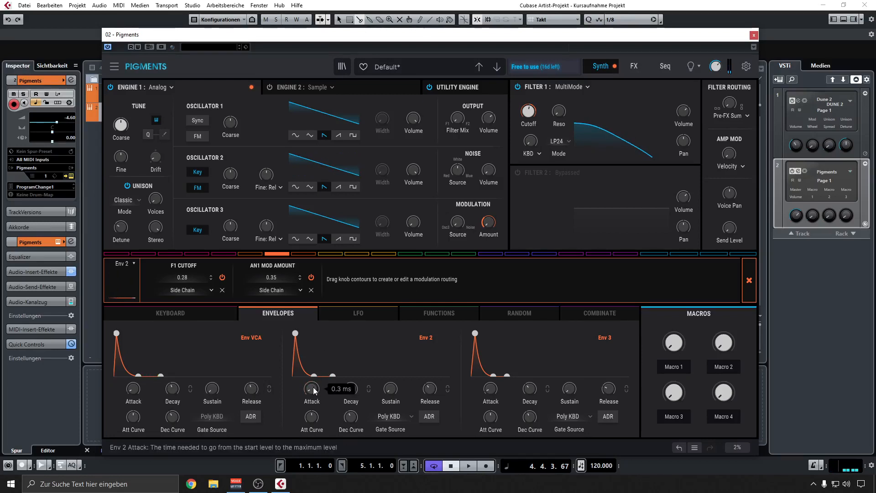
{"action": "mouse_move", "coordinate": [351, 390]}
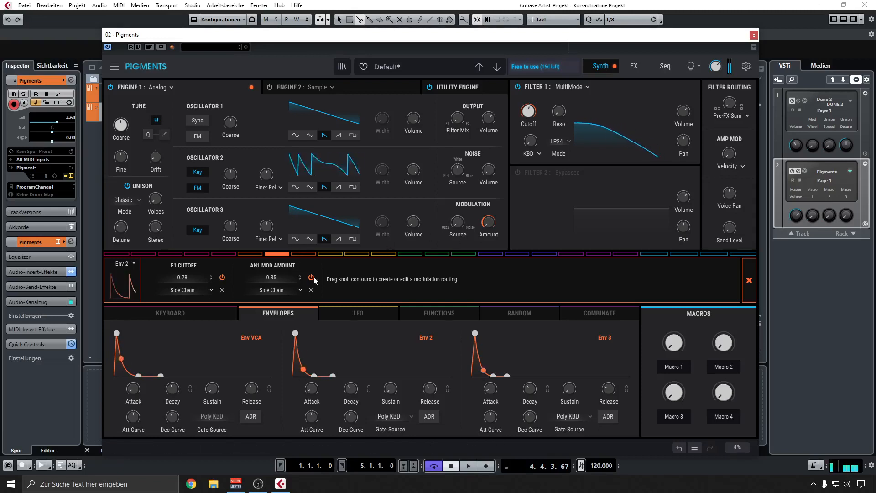
{"action": "left_click", "coordinate": [311, 290]}
{"action": "left_click", "coordinate": [750, 280]}
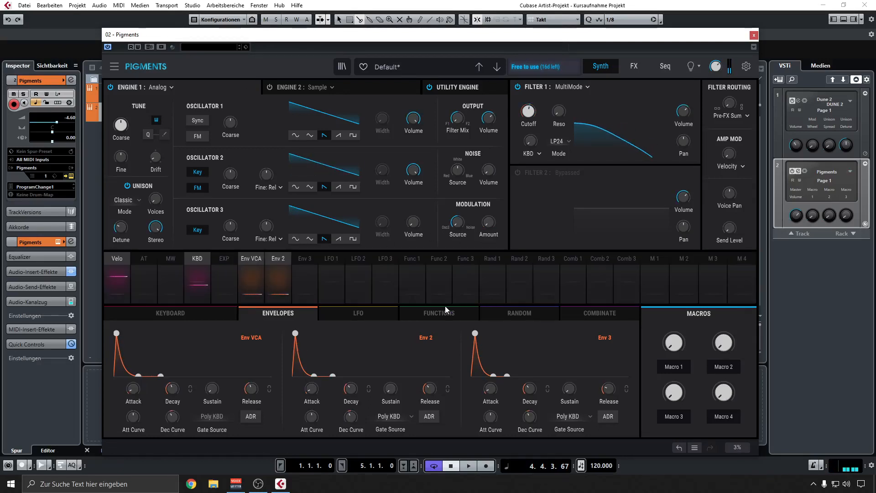
Modulate Engine 1's modulation amount with Env 3 at 0.43 and shorten Env 3's attack and decay, removing the stray decay routing.
{"action": "left_click", "coordinate": [314, 264]}
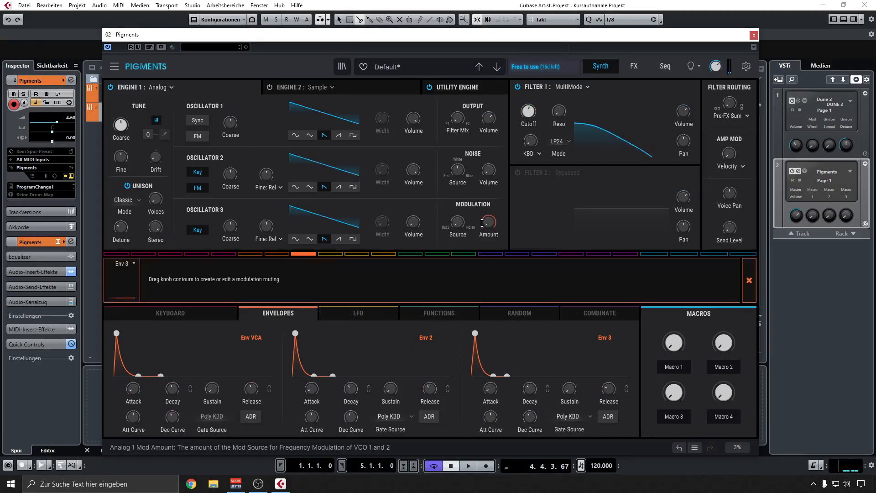
{"action": "left_click_drag", "start_coordinate": [488, 219], "coordinate": [488, 208]}
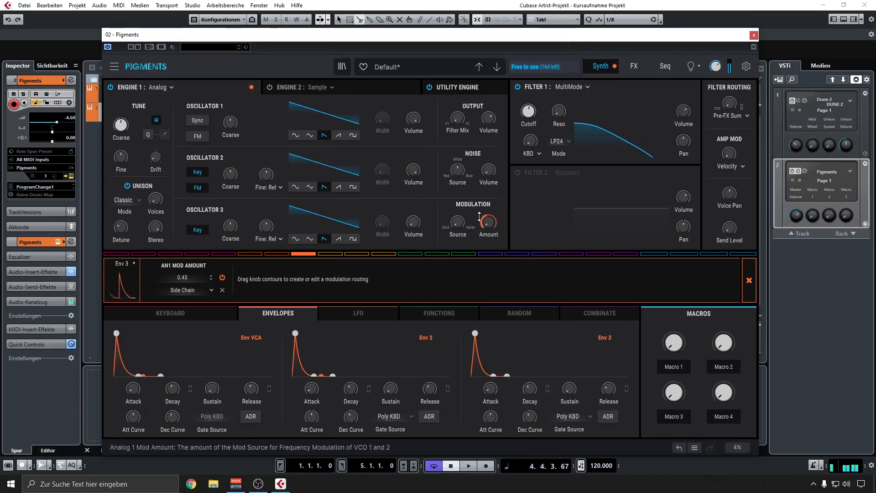
{"action": "left_click_drag", "start_coordinate": [489, 388], "coordinate": [529, 391]}
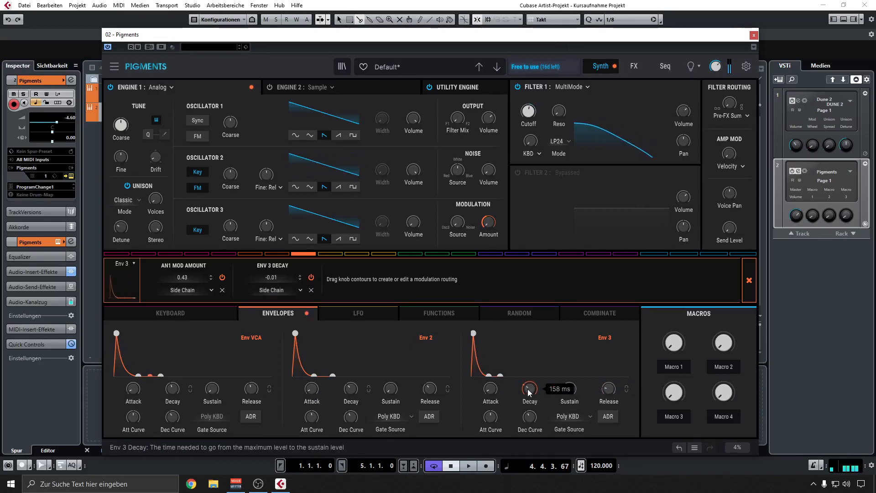
{"action": "left_click", "coordinate": [311, 290]}
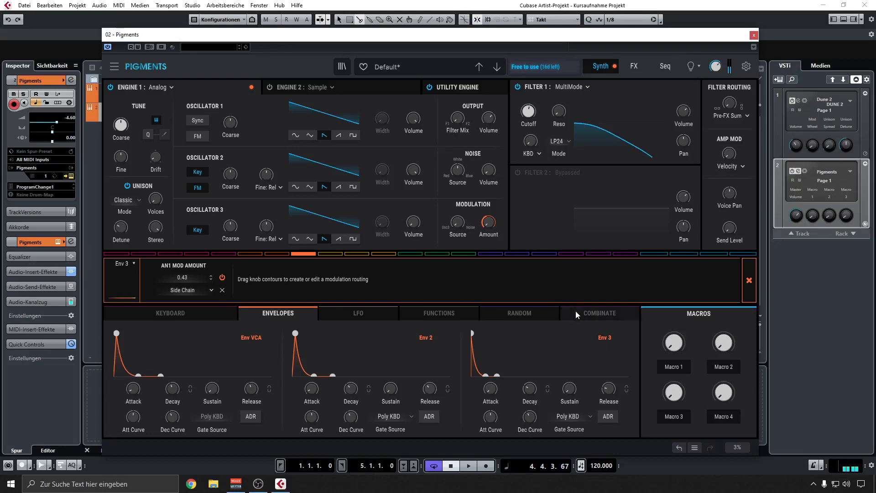
{"action": "left_click", "coordinate": [749, 280]}
Reduce Env 3's modulation of Engine 1's modulation amount to 0.25 and keep the base amount at zero.
{"action": "mouse_move", "coordinate": [714, 66]}
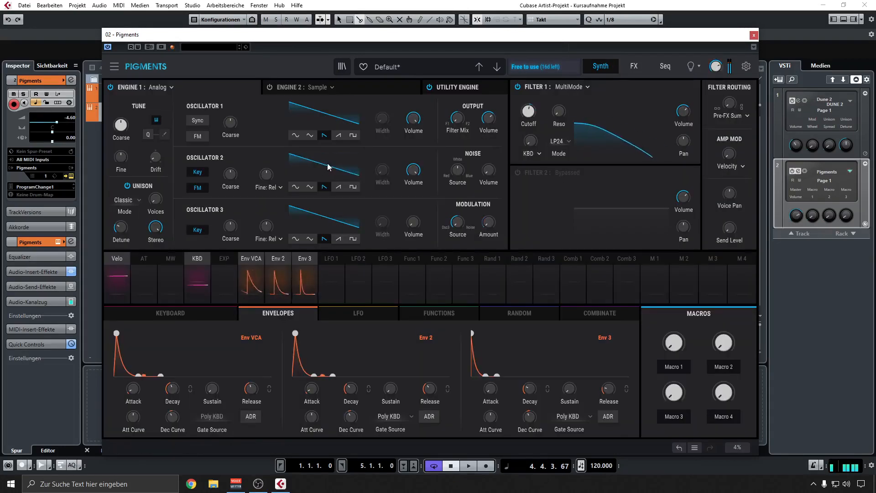
{"action": "left_click", "coordinate": [299, 258]}
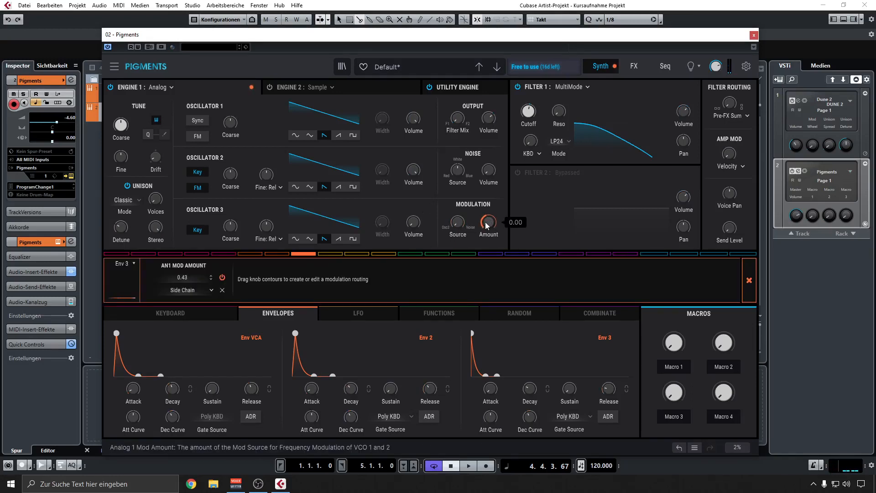
{"action": "left_click_drag", "start_coordinate": [487, 225], "coordinate": [487, 222]}
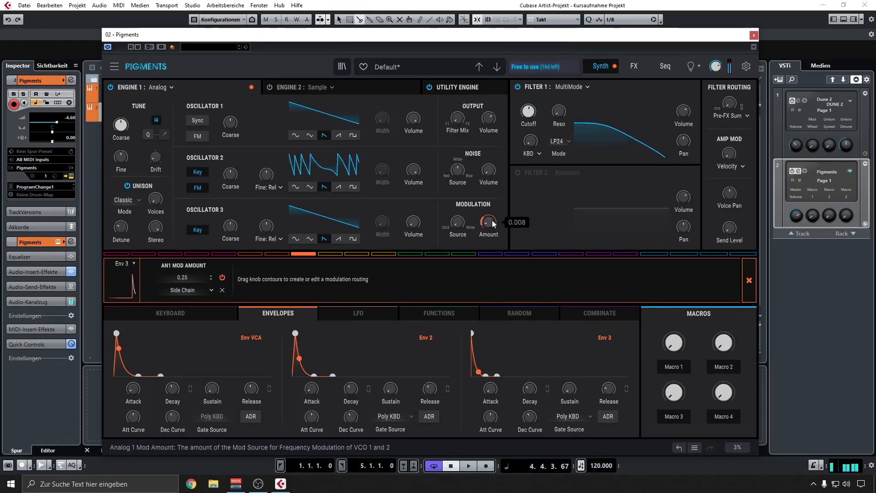
{"action": "left_click_drag", "start_coordinate": [491, 220], "coordinate": [489, 223]}
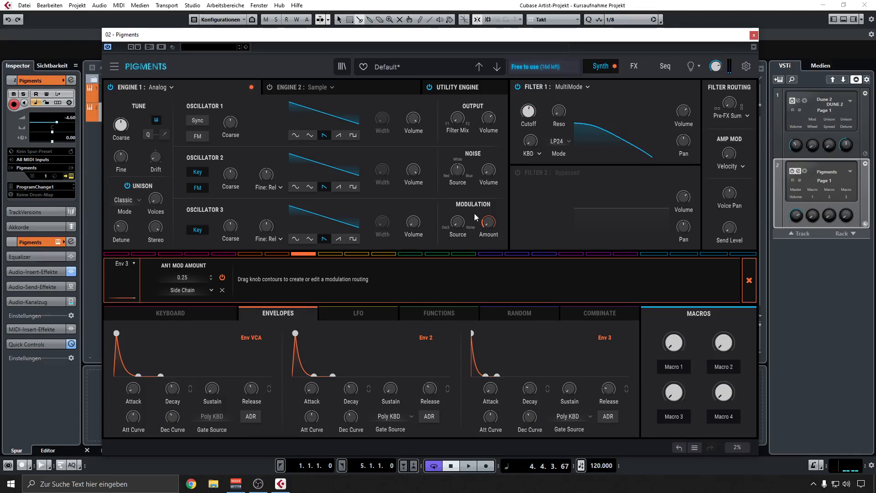
Compare sine and triangle waveforms on Oscillator 3, leaving it on triangle.
{"action": "left_click", "coordinate": [292, 239]}
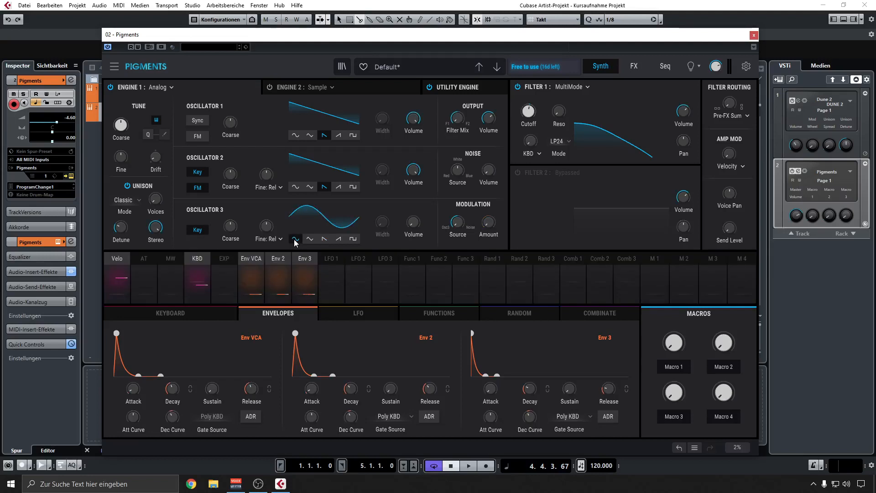
{"action": "left_click", "coordinate": [309, 239]}
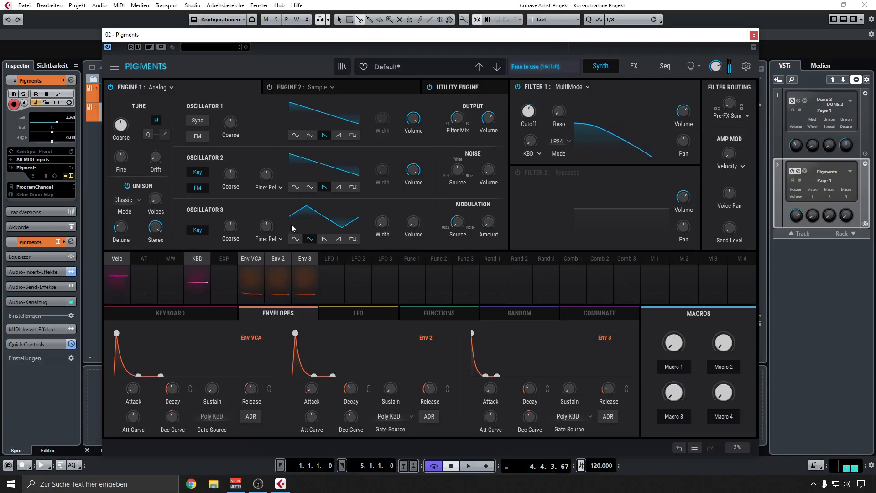
Compare the sine, square and sawtooth waveforms on Oscillator 3, leaving it on triangle.
{"action": "left_click", "coordinate": [295, 239]}
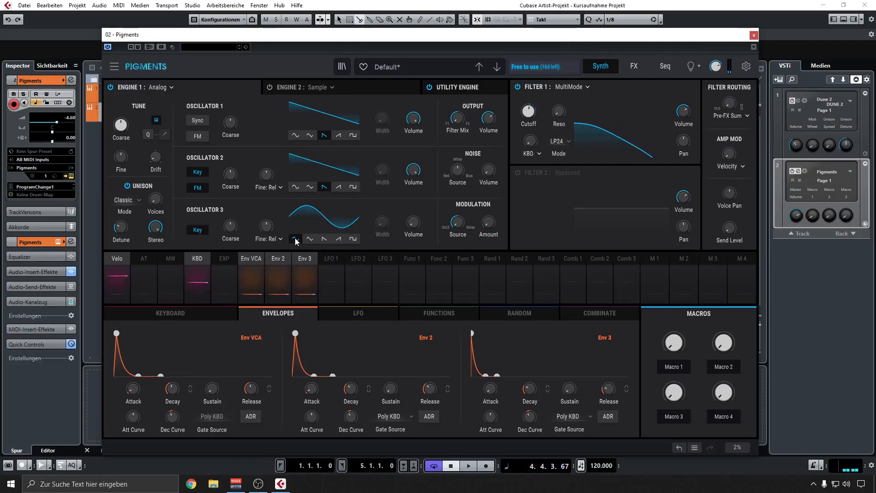
{"action": "left_click", "coordinate": [353, 239]}
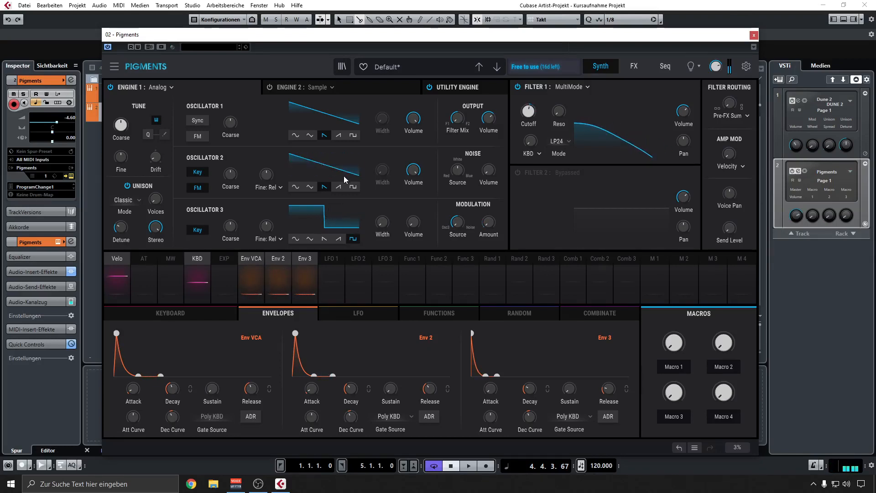
{"action": "left_click", "coordinate": [297, 238]}
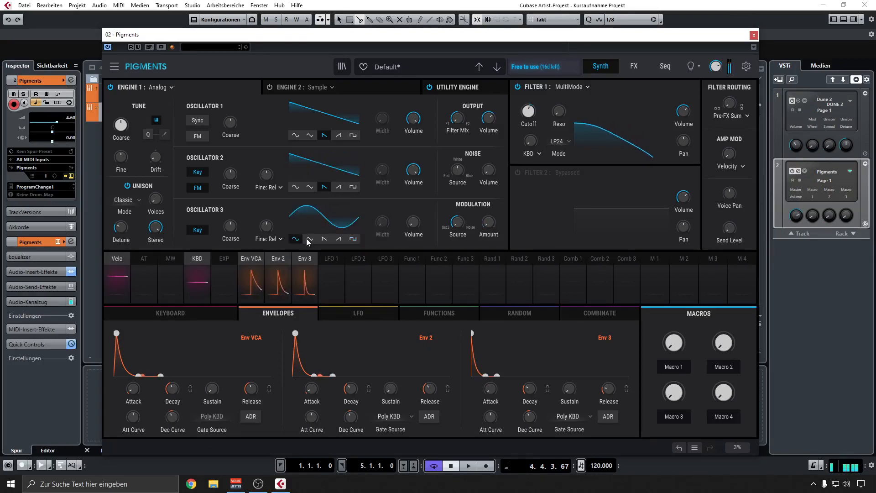
{"action": "left_click", "coordinate": [323, 239]}
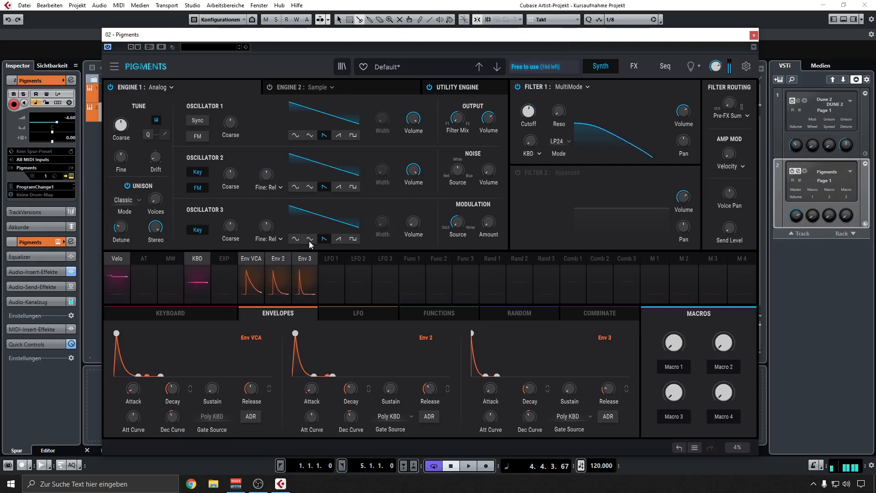
{"action": "left_click", "coordinate": [309, 239]}
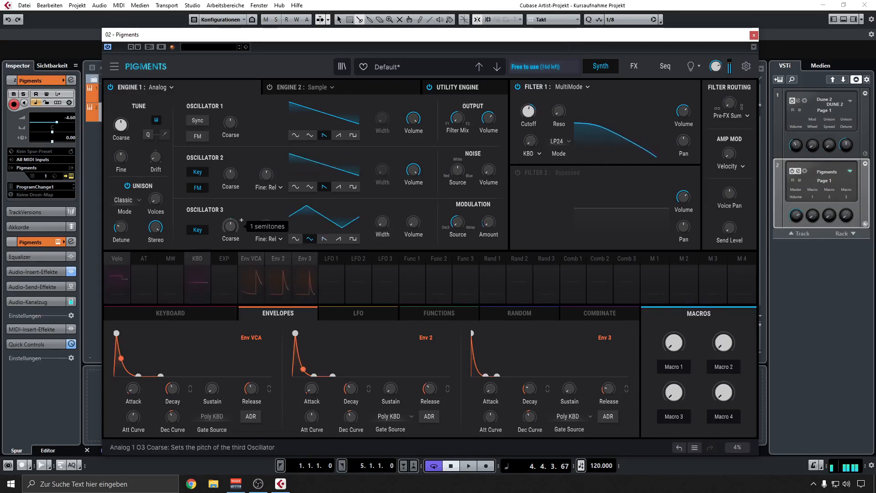
Raise Engine 1's base modulation amount to about 0.10 and compare Oscillator 3's square, sine and sawtooth waveforms against triangle, ending on triangle.
{"action": "left_click_drag", "start_coordinate": [227, 230], "coordinate": [227, 204]}
{"action": "left_click_drag", "start_coordinate": [488, 222], "coordinate": [492, 219]}
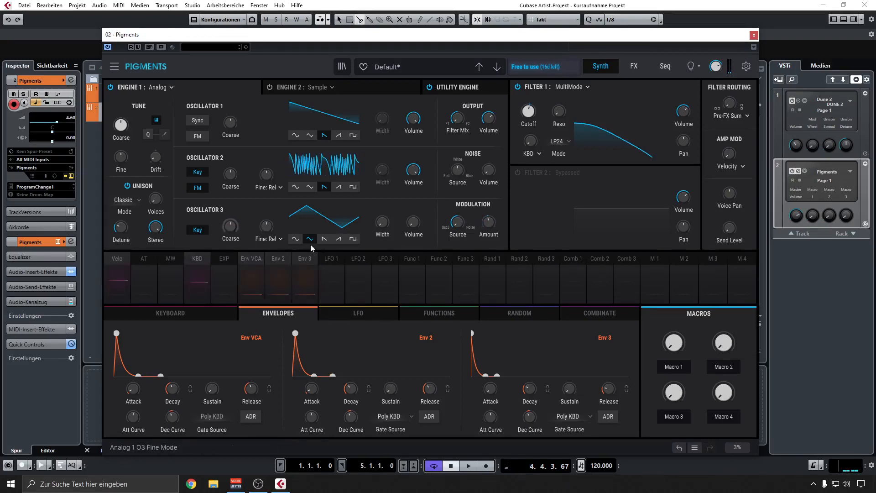
{"action": "left_click", "coordinate": [352, 239]}
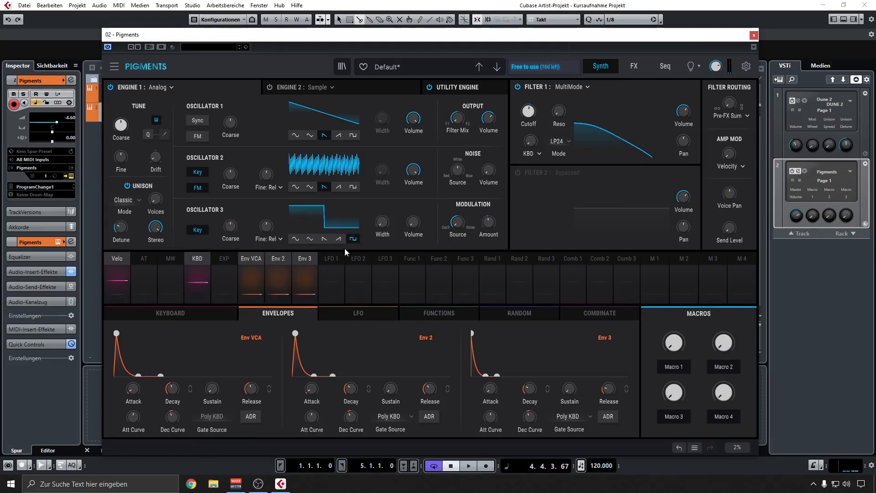
{"action": "left_click", "coordinate": [297, 243]}
{"action": "left_click", "coordinate": [308, 238]}
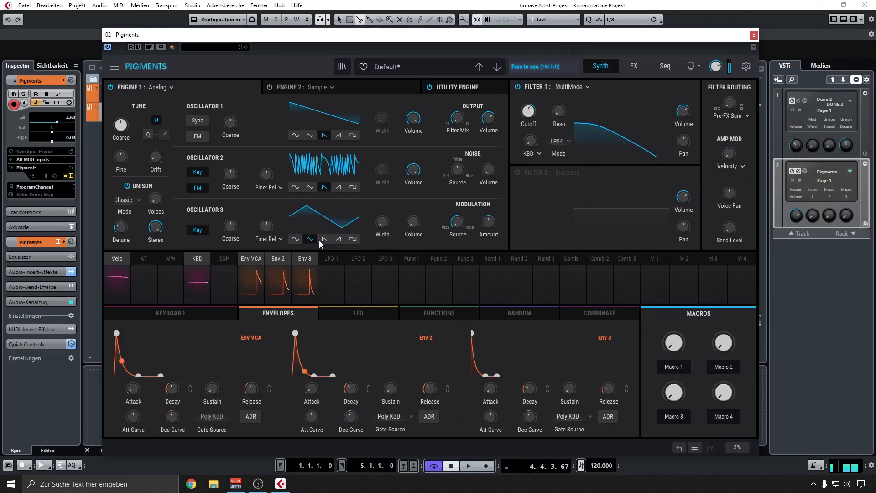
{"action": "left_click", "coordinate": [324, 238]}
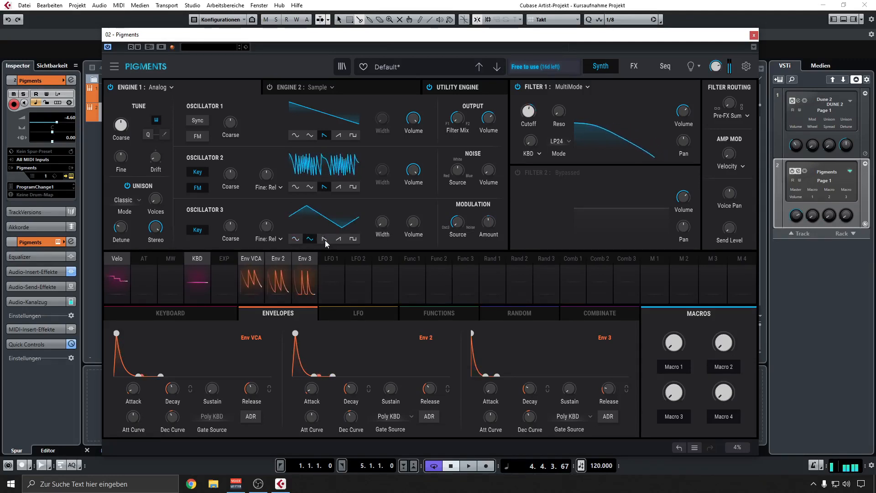
{"action": "left_click", "coordinate": [310, 239]}
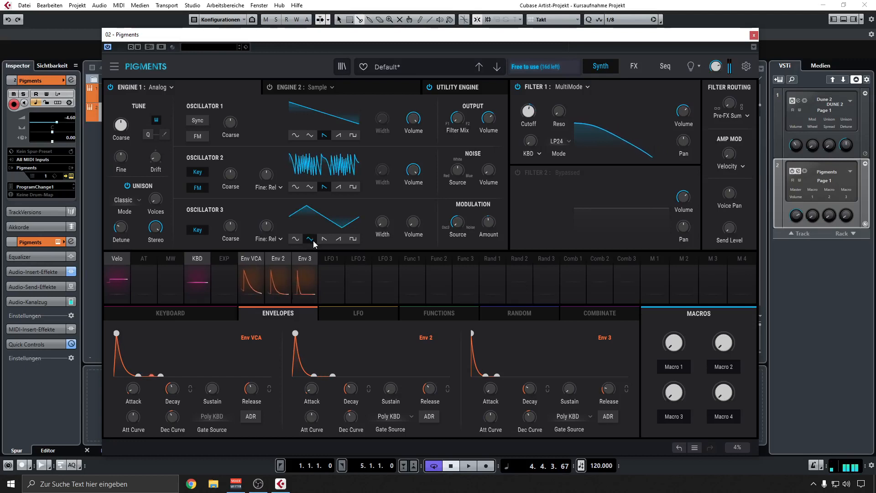
{"action": "left_click", "coordinate": [322, 240]}
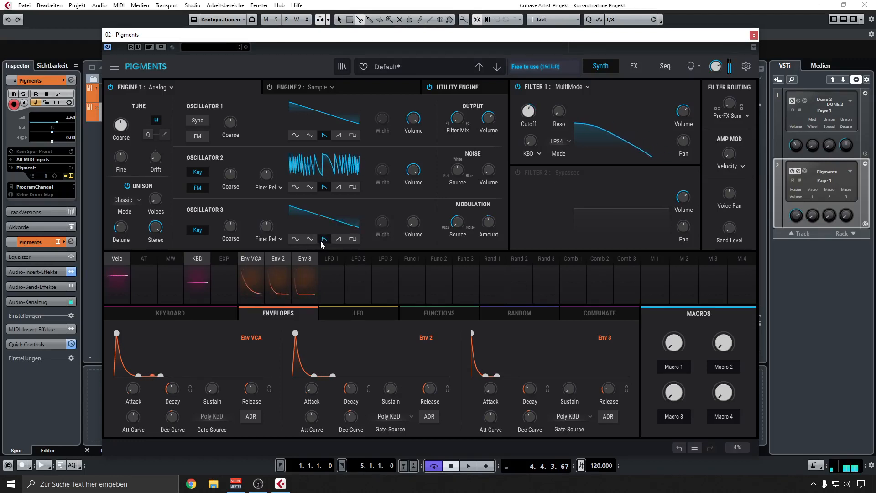
{"action": "left_click", "coordinate": [311, 238]}
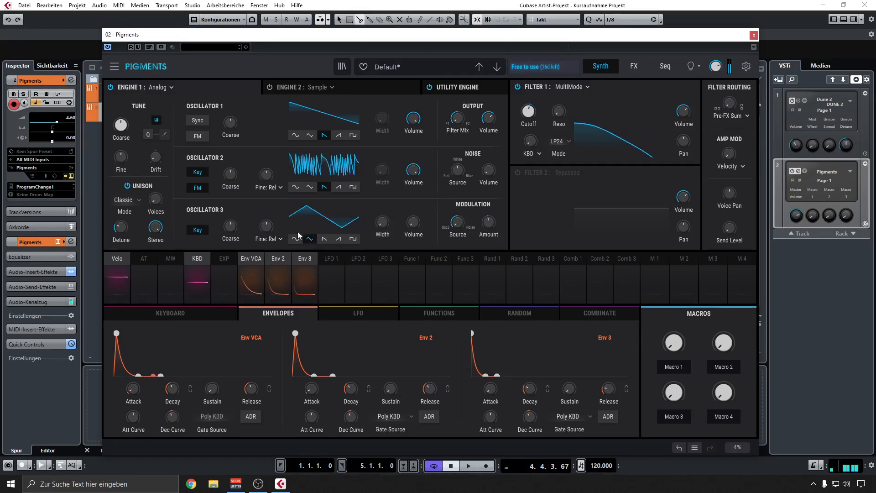
Raise Oscillator 3's coarse pitch, keeping keyboard tracking on for Oscillator 2.
{"action": "mouse_move", "coordinate": [229, 230]}
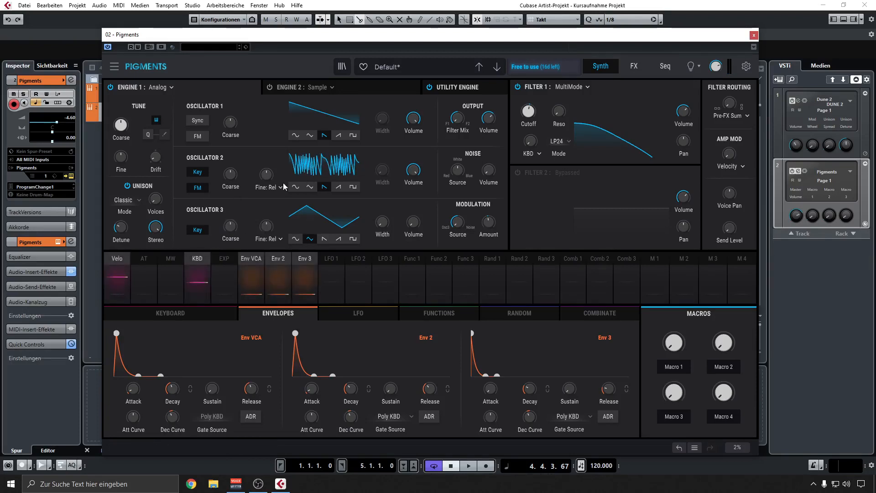
{"action": "left_click_drag", "start_coordinate": [236, 230], "coordinate": [237, 194]}
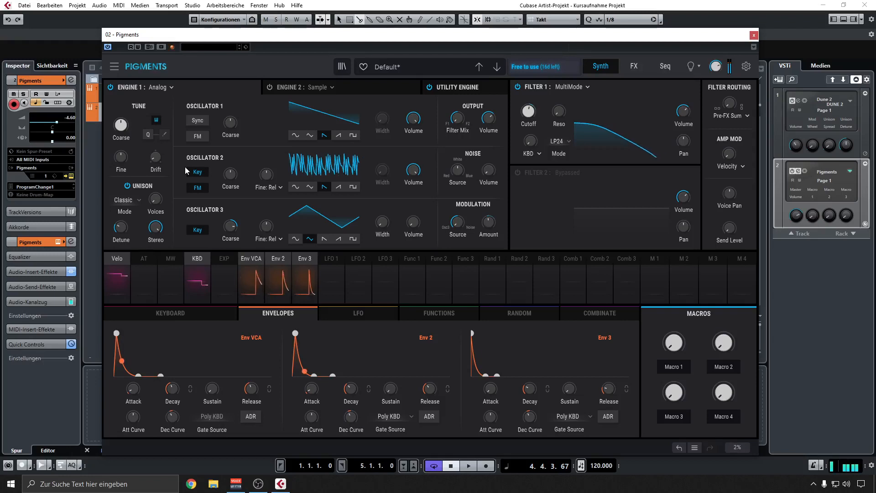
{"action": "left_click", "coordinate": [196, 172]}
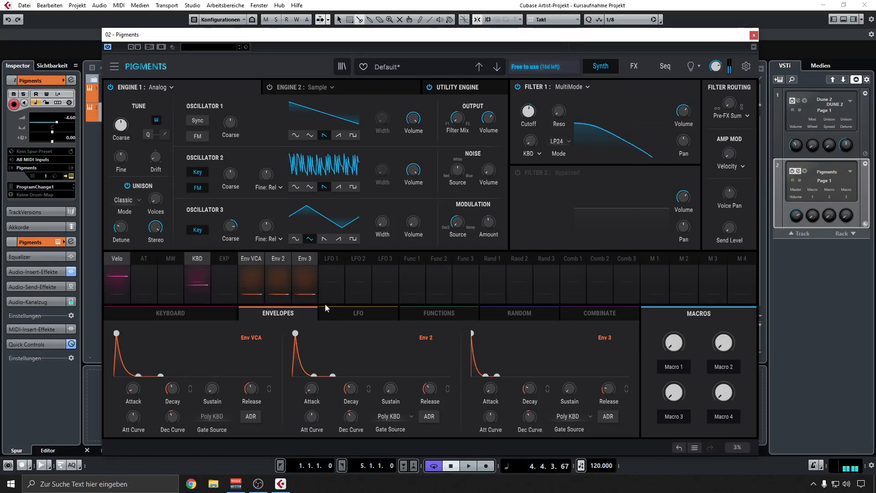
Bring Engine 1's base modulation amount down to 0.00 and raise it again to a small amount.
{"action": "mouse_move", "coordinate": [489, 222]}
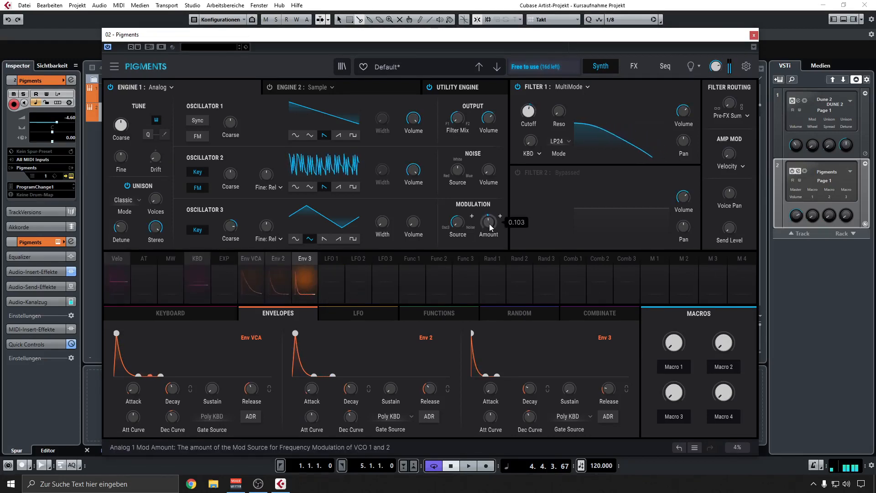
{"action": "scroll", "coordinate": [489, 223], "scroll_direction": "down", "scroll_amount": 3}
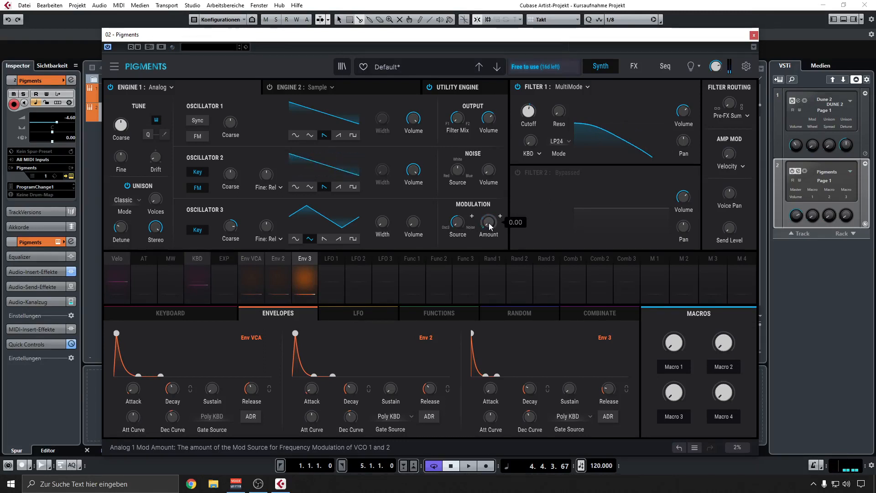
{"action": "left_click_drag", "start_coordinate": [488, 223], "coordinate": [488, 219]}
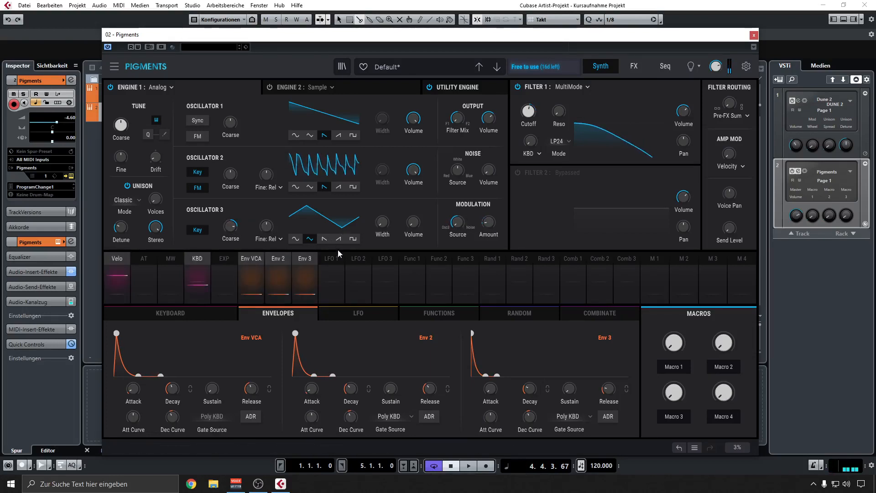
Lengthen Env 2's release slightly in the envelope settings.
{"action": "left_click", "coordinate": [330, 309]}
{"action": "left_click", "coordinate": [299, 316]}
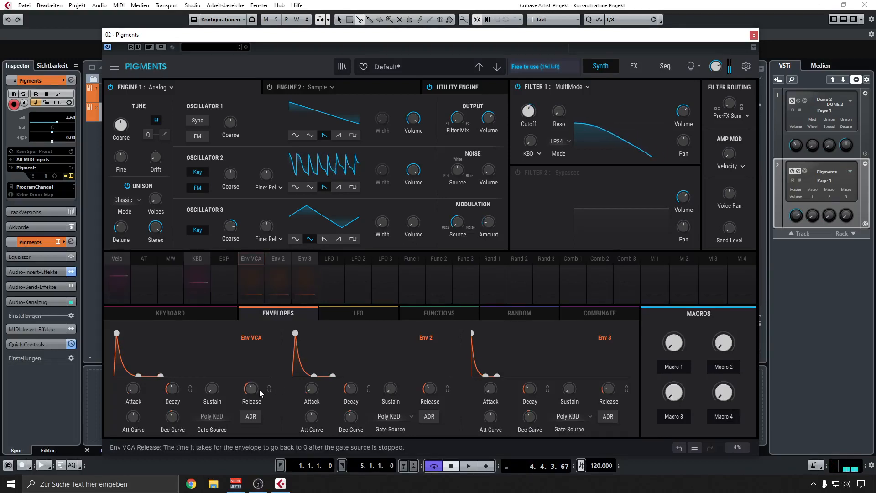
{"action": "left_click_drag", "start_coordinate": [429, 389], "coordinate": [429, 387]}
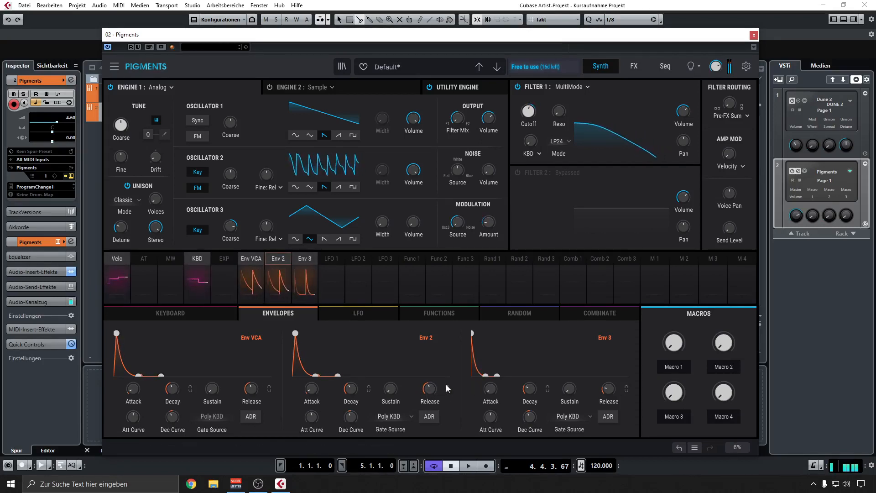
{"action": "left_click_drag", "start_coordinate": [428, 390], "coordinate": [428, 390]}
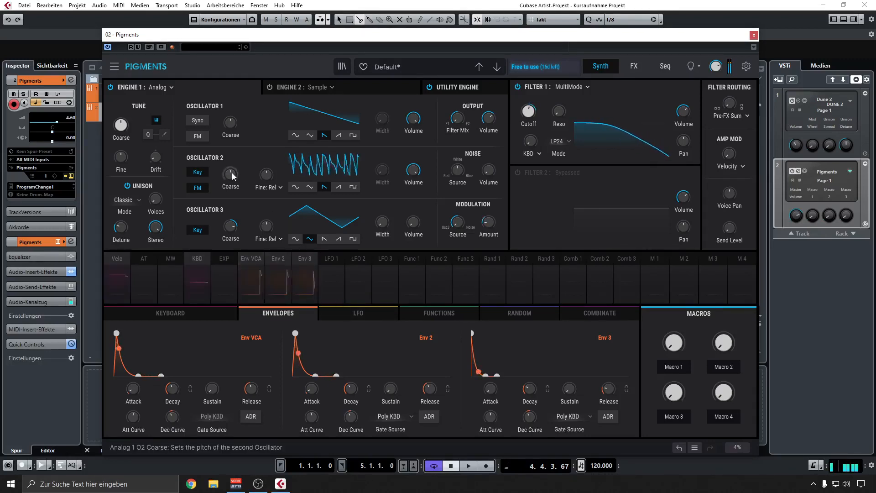
Try a higher coarse pitch on Oscillator 2 and reset it to its default.
{"action": "left_click_drag", "start_coordinate": [231, 175], "coordinate": [232, 161]}
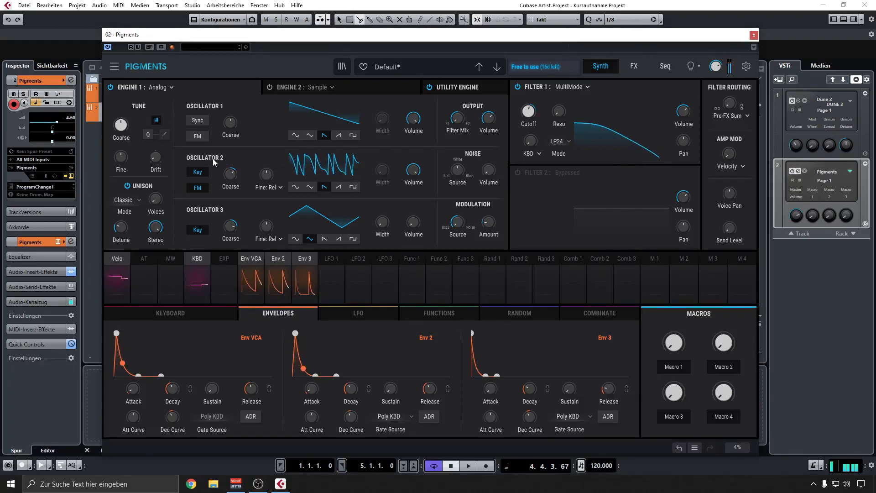
{"action": "double_click", "coordinate": [228, 177]}
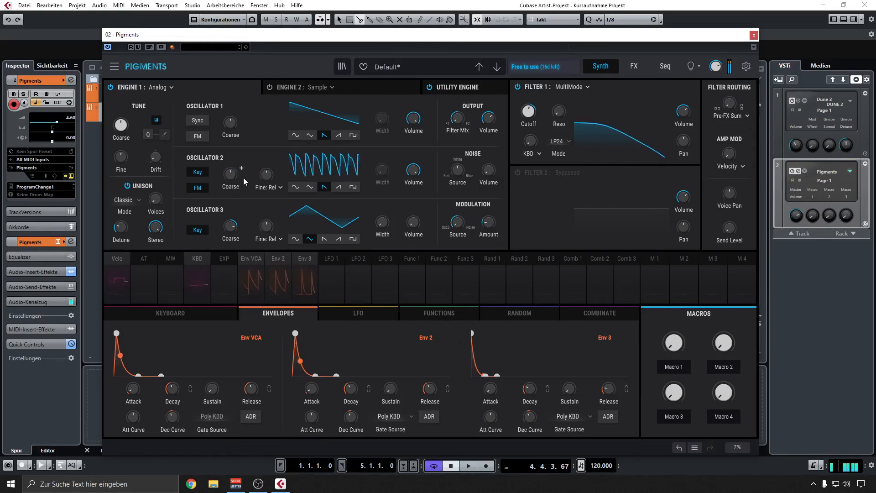
{"action": "left_click", "coordinate": [178, 313]}
{"action": "left_click", "coordinate": [284, 311]}
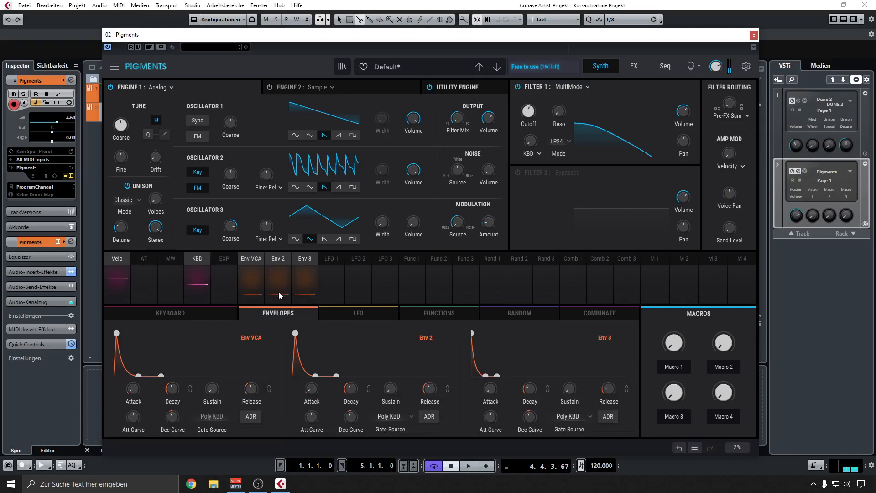
Switch the Random 1 modulator from Turing to Sample & Hold mode.
{"action": "left_click", "coordinate": [493, 259]}
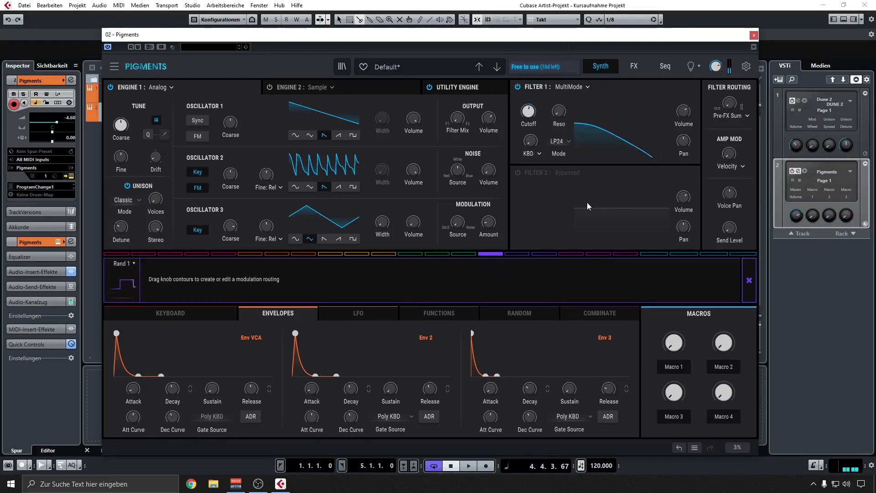
{"action": "left_click", "coordinate": [496, 318]}
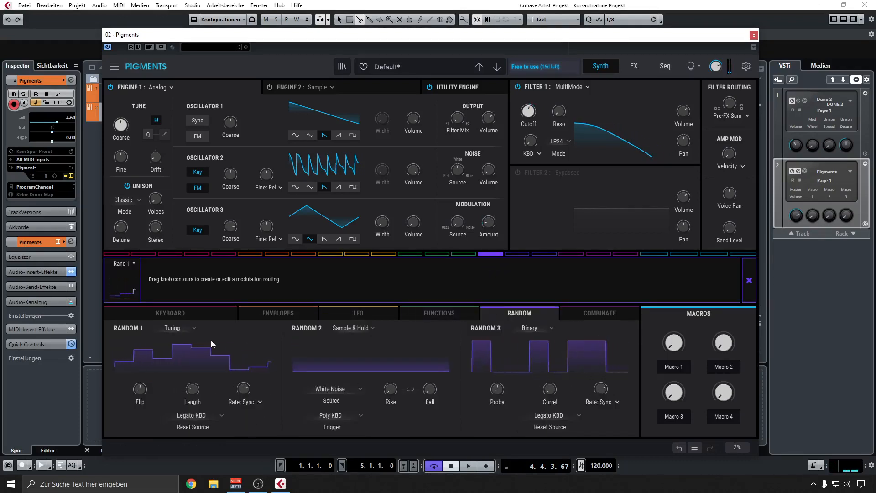
{"action": "left_click", "coordinate": [182, 328]}
{"action": "left_click", "coordinate": [185, 363]}
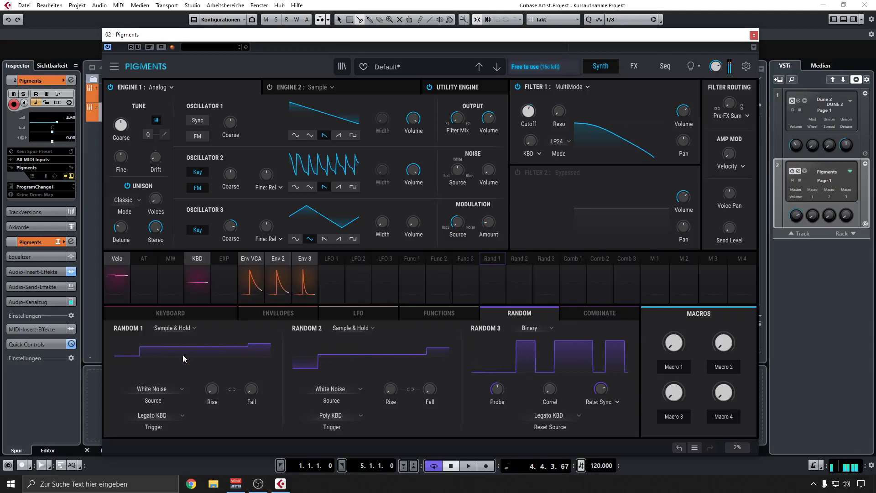
Set Random 1's Sample & Hold trigger to Poly KBD.
{"action": "left_click", "coordinate": [168, 416]}
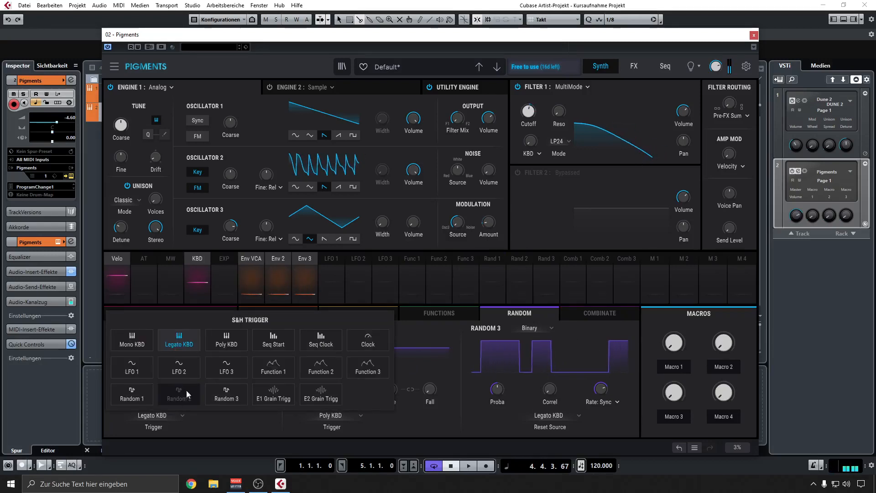
{"action": "left_click", "coordinate": [221, 347]}
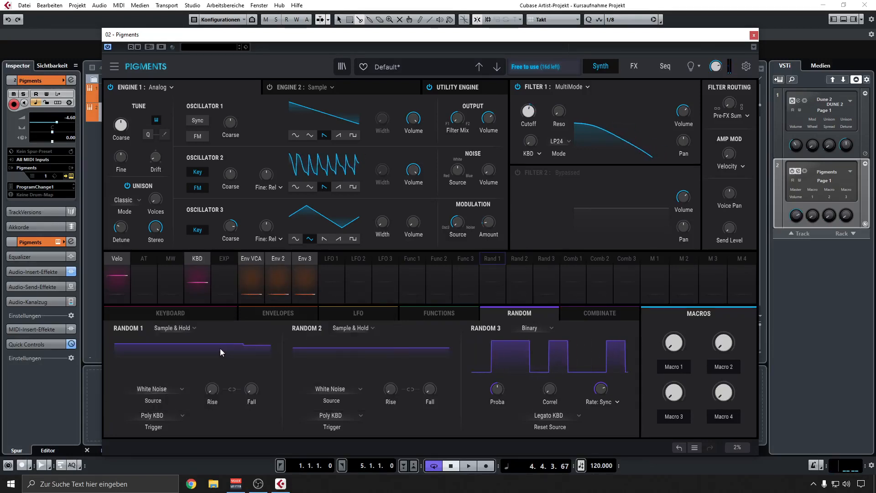
{"action": "left_click", "coordinate": [164, 415]}
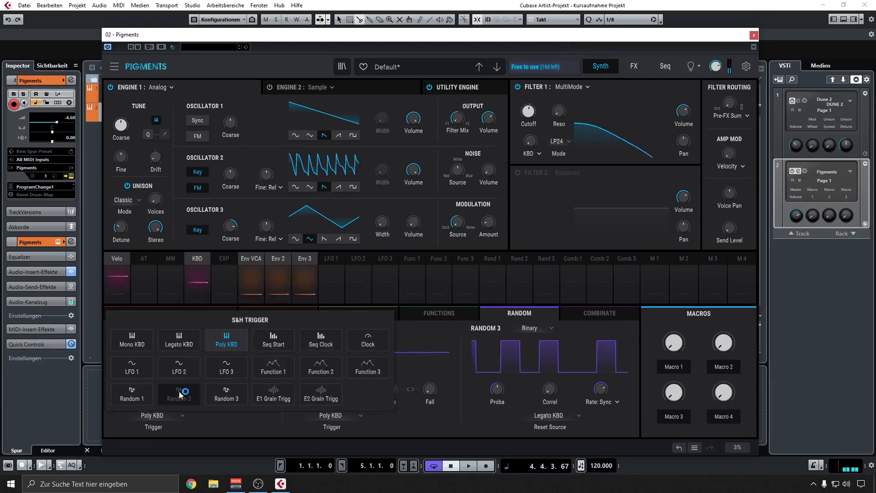
{"action": "left_click", "coordinate": [178, 354]}
{"action": "left_click", "coordinate": [167, 416]}
{"action": "left_click", "coordinate": [214, 346]}
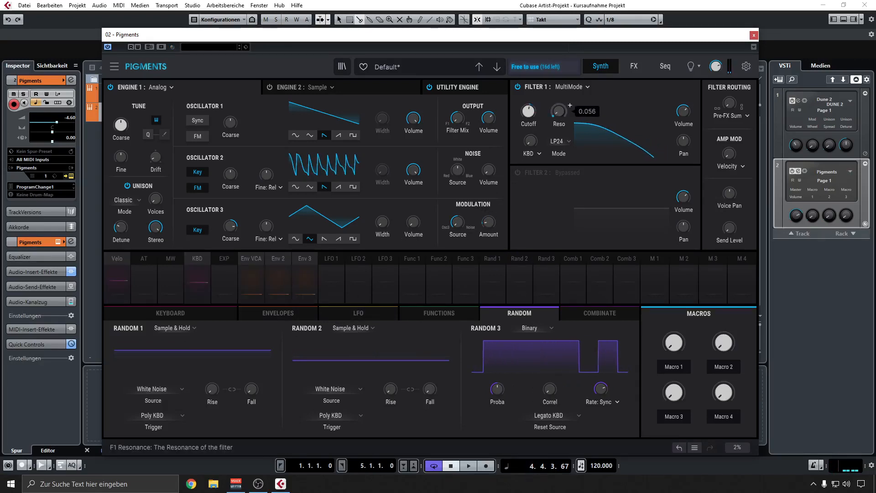
Adjust Filter 1's resonance to a low setting and modulate it with Random 1 at 0.05.
{"action": "left_click_drag", "start_coordinate": [559, 116], "coordinate": [558, 123]}
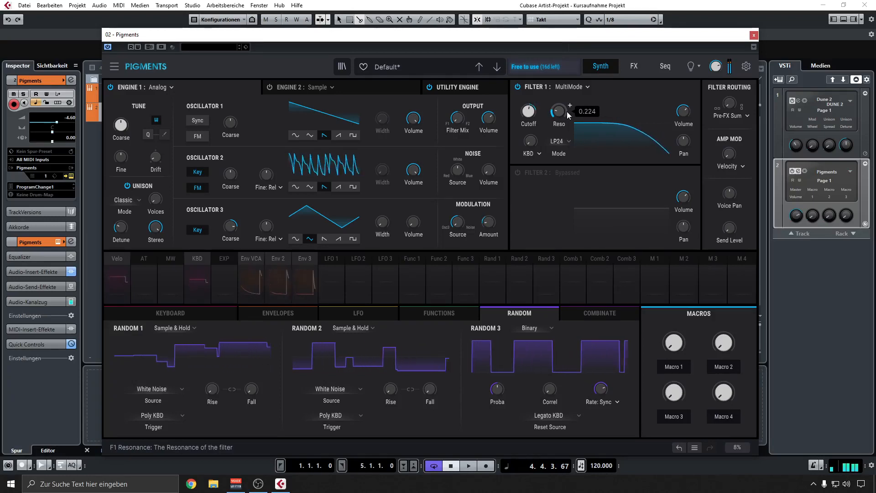
{"action": "left_click_drag", "start_coordinate": [569, 115], "coordinate": [568, 127]}
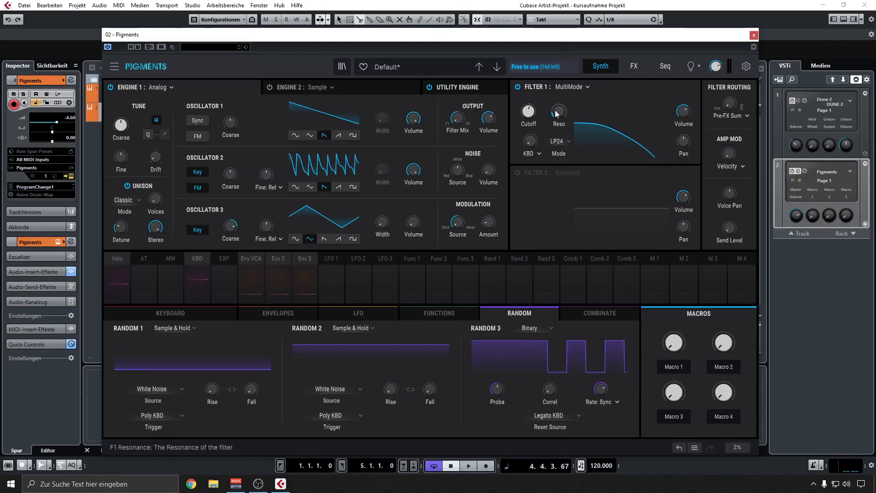
{"action": "left_click", "coordinate": [492, 258]}
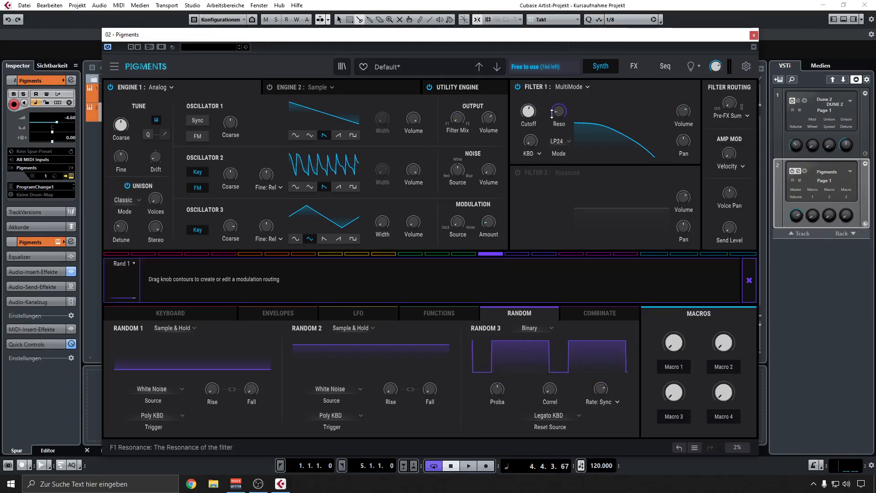
{"action": "left_click_drag", "start_coordinate": [558, 107], "coordinate": [559, 104]}
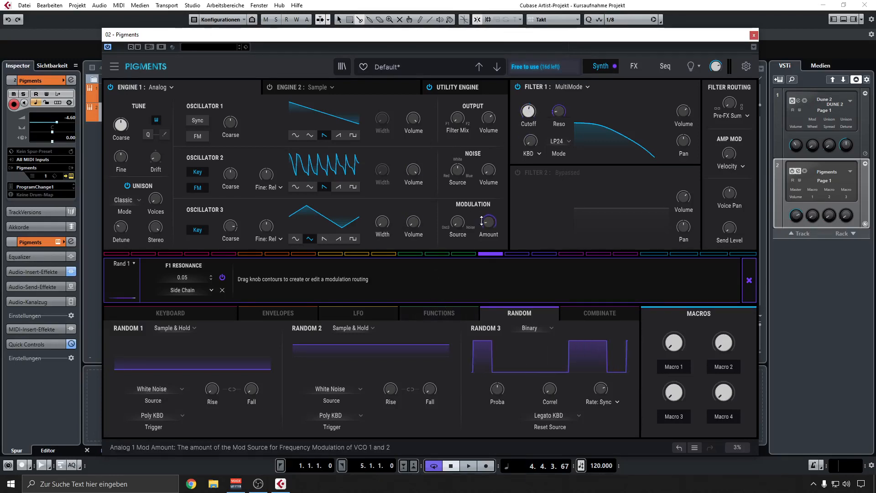
Modulate the Analog engine's modulation amount and fine tuning with Random 1 at 0.03 each, briefly auditioning a fine-tuning depth of 0.70.
{"action": "left_click_drag", "start_coordinate": [488, 222], "coordinate": [488, 220]}
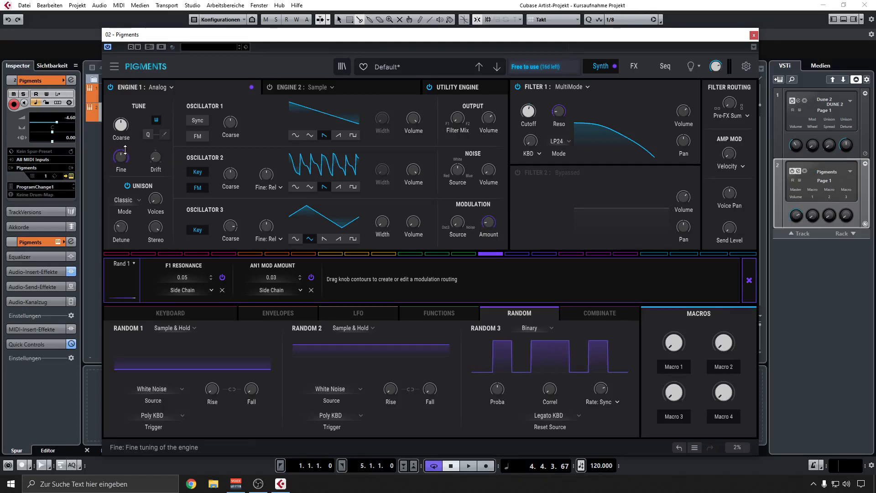
{"action": "left_click_drag", "start_coordinate": [120, 157], "coordinate": [121, 155]}
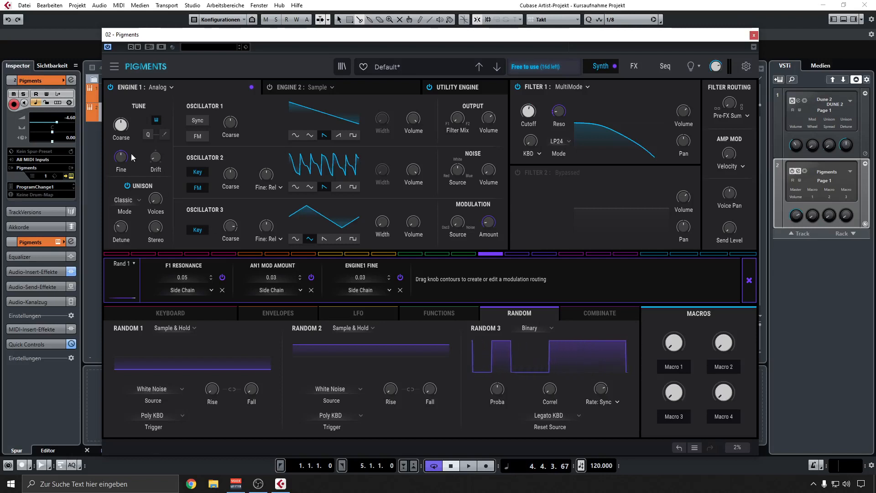
{"action": "left_click_drag", "start_coordinate": [127, 154], "coordinate": [127, 119]}
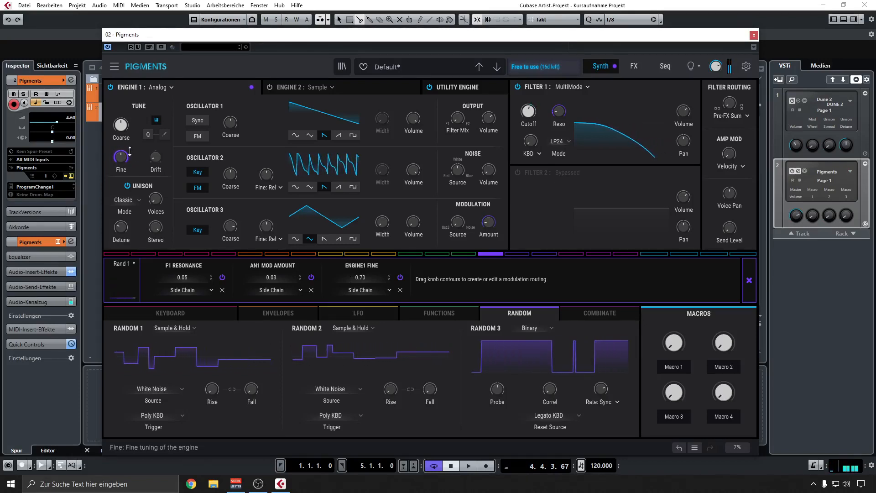
{"action": "left_click_drag", "start_coordinate": [129, 151], "coordinate": [130, 175]}
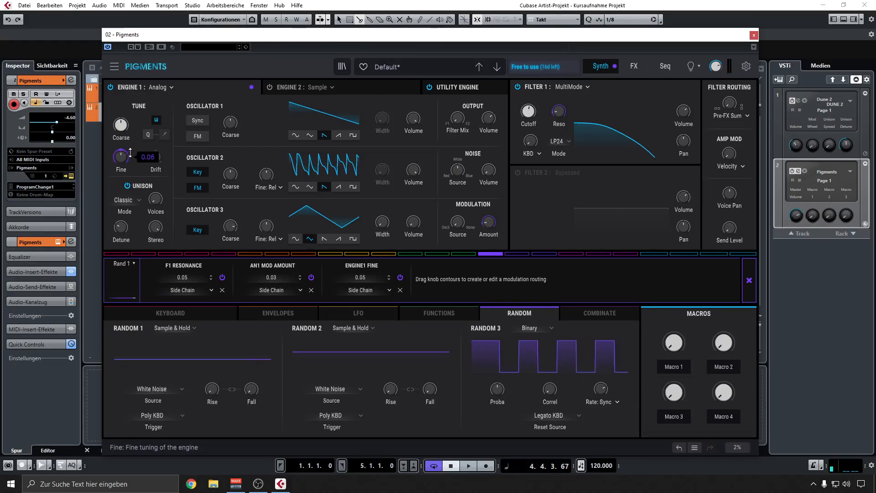
{"action": "left_click_drag", "start_coordinate": [130, 153], "coordinate": [130, 154]}
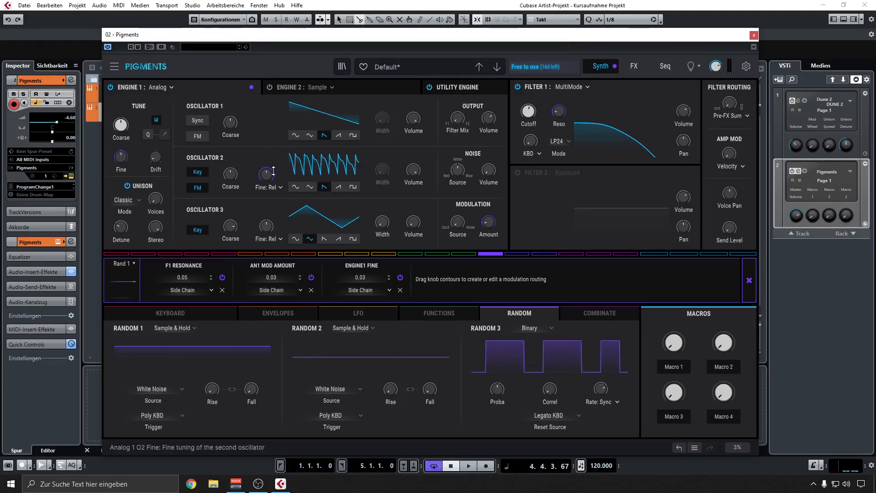
Try modulating Oscillator 3's width with Random 1 at 0.50 and remove that routing.
{"action": "mouse_move", "coordinate": [384, 218]}
{"action": "left_mouse_down"}
{"action": "mouse_move", "coordinate": [383, 206]}
{"action": "mouse_move", "coordinate": [374, 217]}
{"action": "left_mouse_up"}
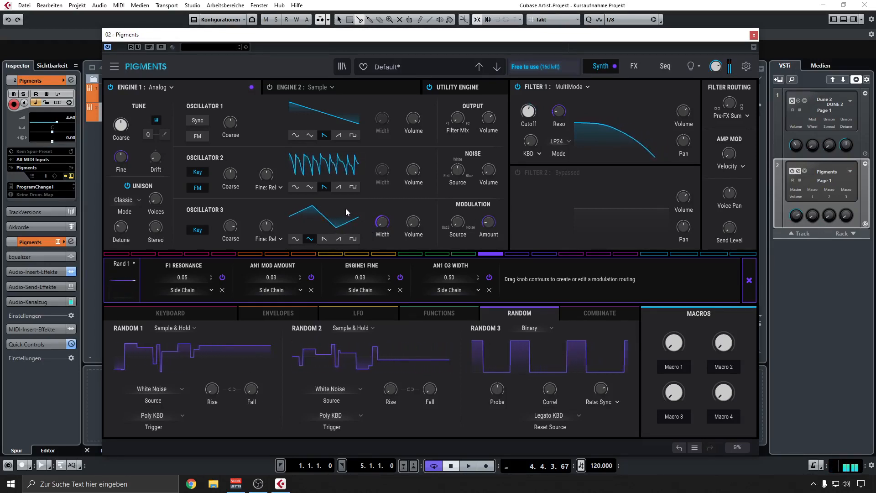
{"action": "left_click_drag", "start_coordinate": [382, 222], "coordinate": [382, 239]}
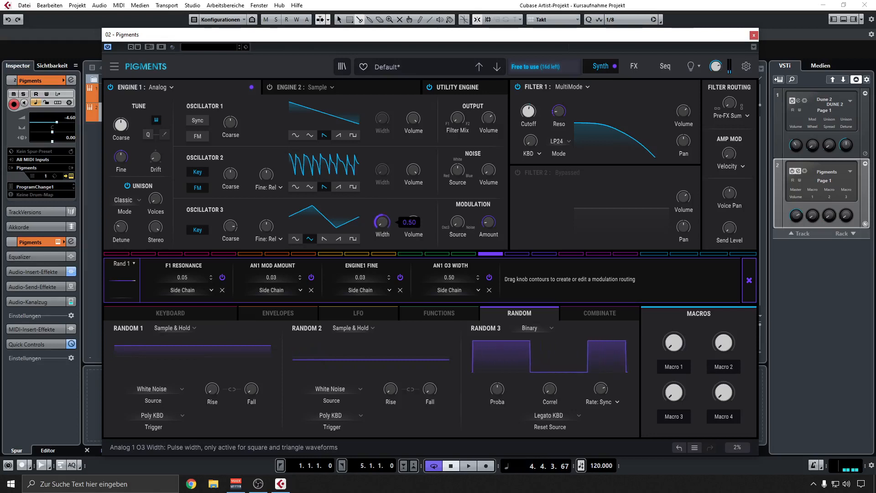
{"action": "left_click", "coordinate": [488, 289]}
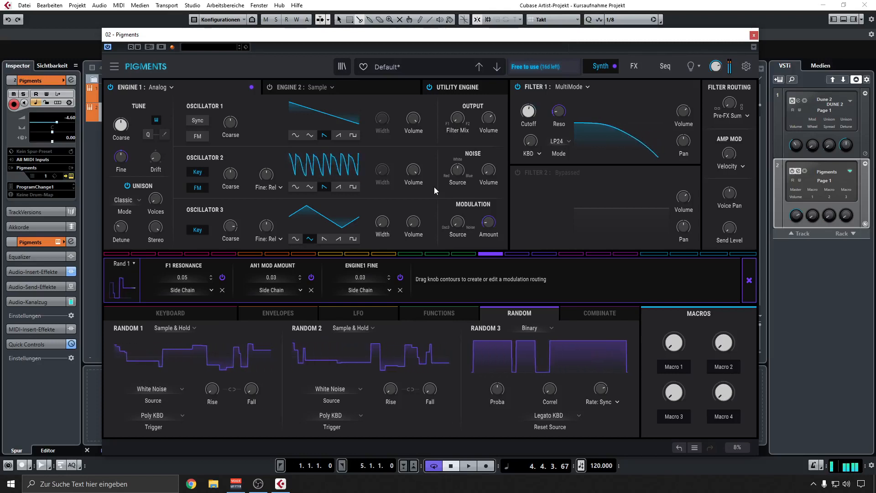
{"action": "left_click", "coordinate": [748, 283]}
{"action": "left_click", "coordinate": [314, 313]}
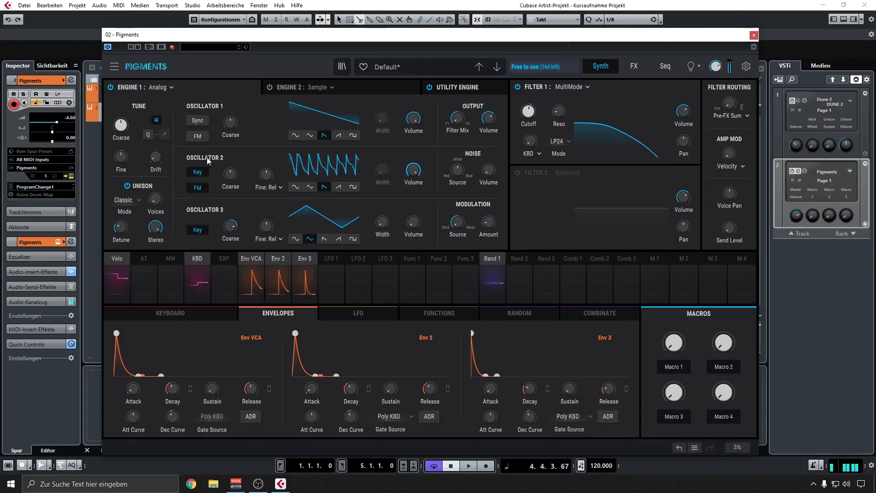
{"action": "mouse_move", "coordinate": [155, 160]}
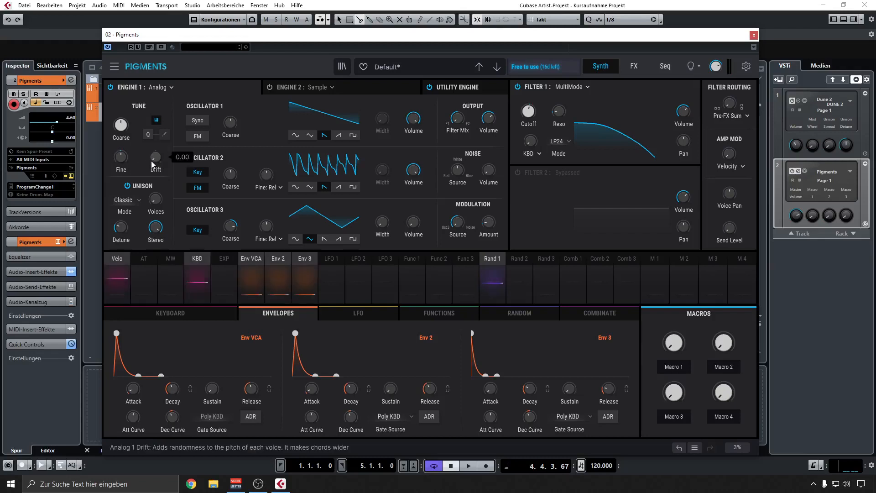
Try modulating Filter 1's cutoff with Random 1 at 0.15 and remove that routing.
{"action": "left_click", "coordinate": [502, 316]}
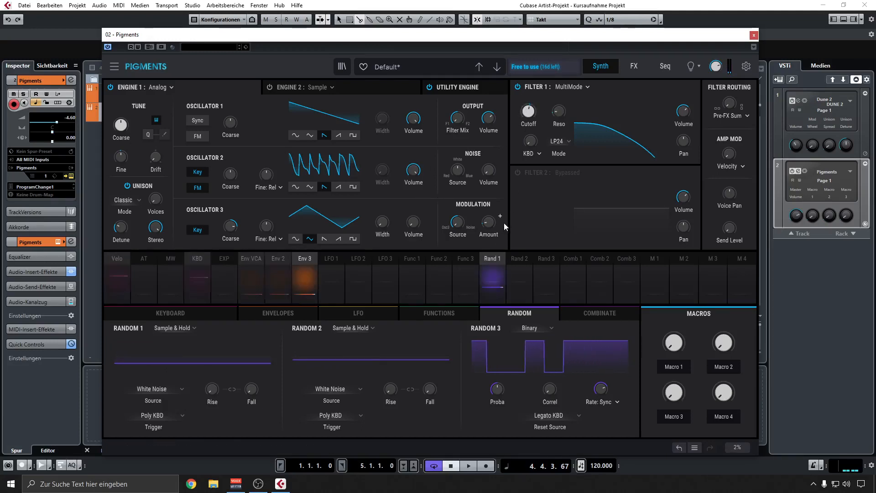
{"action": "left_click", "coordinate": [486, 261]}
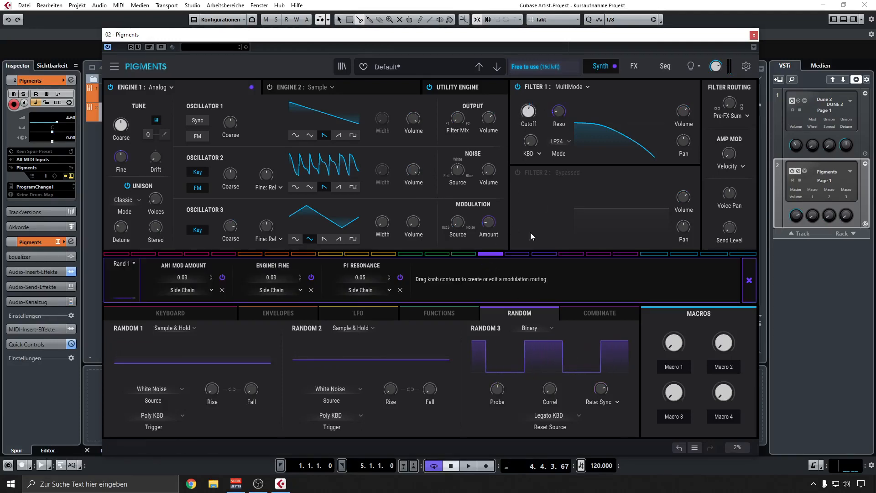
{"action": "left_click_drag", "start_coordinate": [529, 104], "coordinate": [528, 103]}
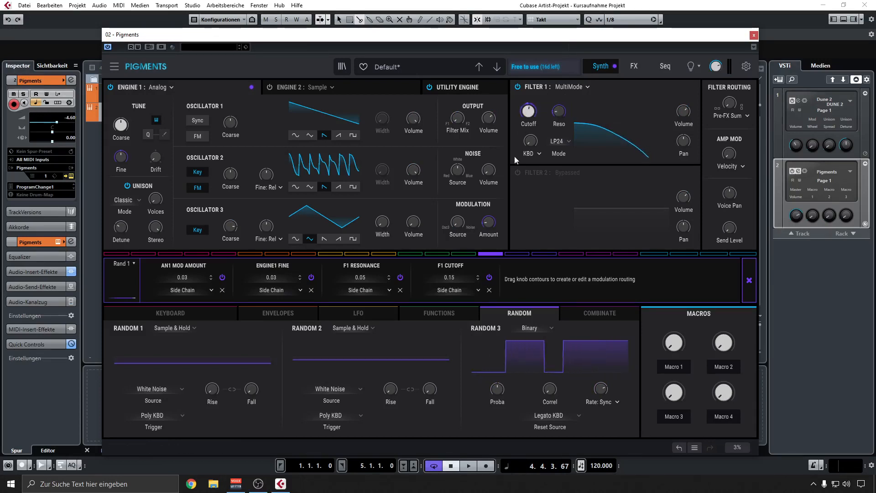
{"action": "left_click", "coordinate": [488, 290]}
{"action": "left_click", "coordinate": [748, 280]}
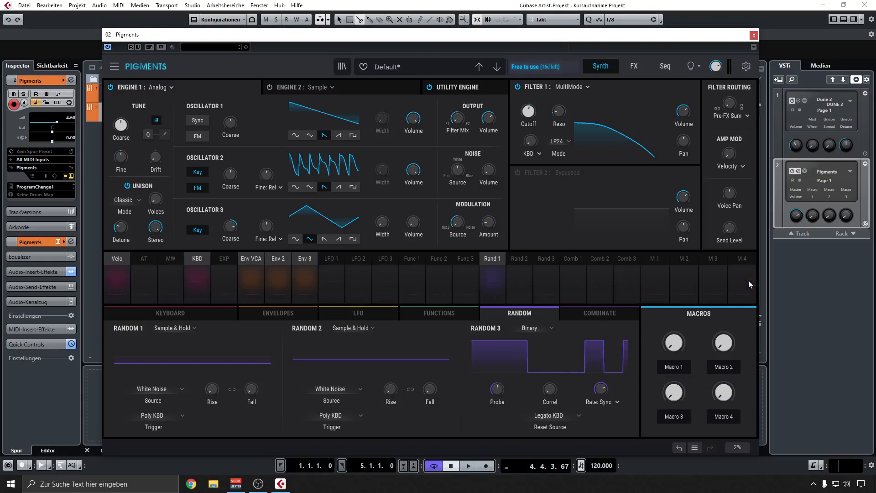
Modulate Filter 1's cutoff with Function 1 at 0.17.
{"action": "left_click", "coordinate": [438, 313]}
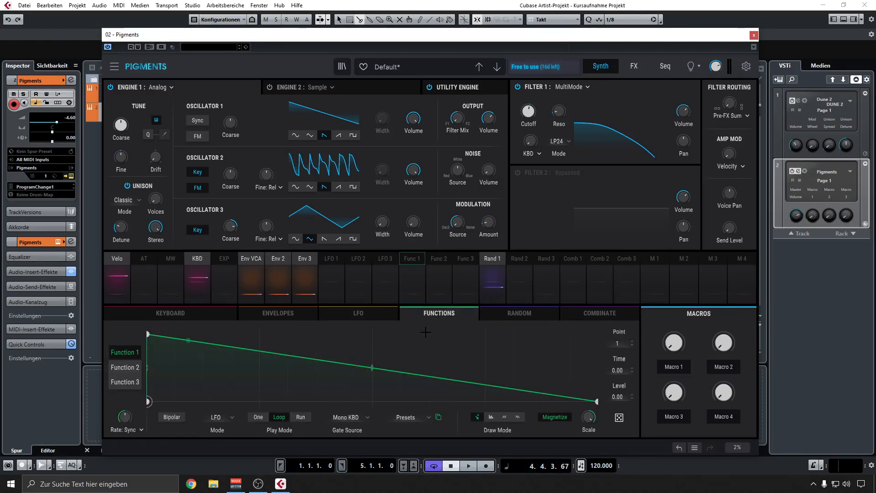
{"action": "left_click", "coordinate": [416, 261]}
{"action": "left_click_drag", "start_coordinate": [522, 115], "coordinate": [523, 109]}
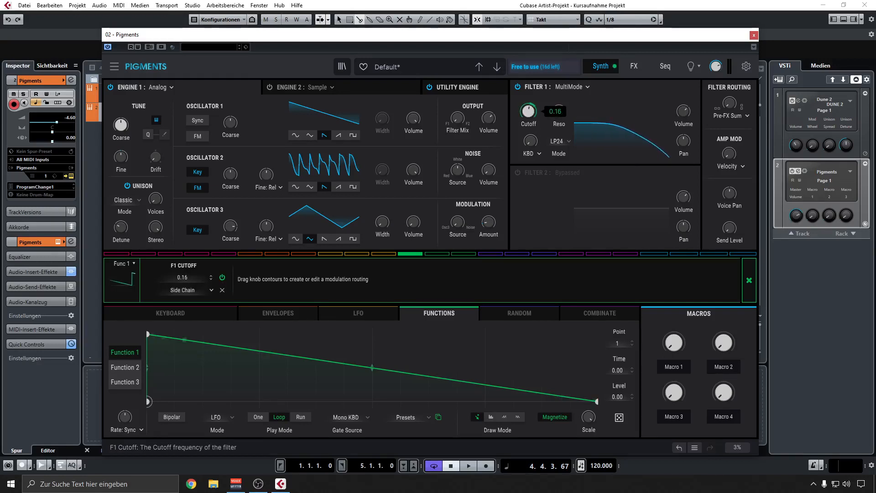
{"action": "left_click_drag", "start_coordinate": [523, 109], "coordinate": [523, 109]}
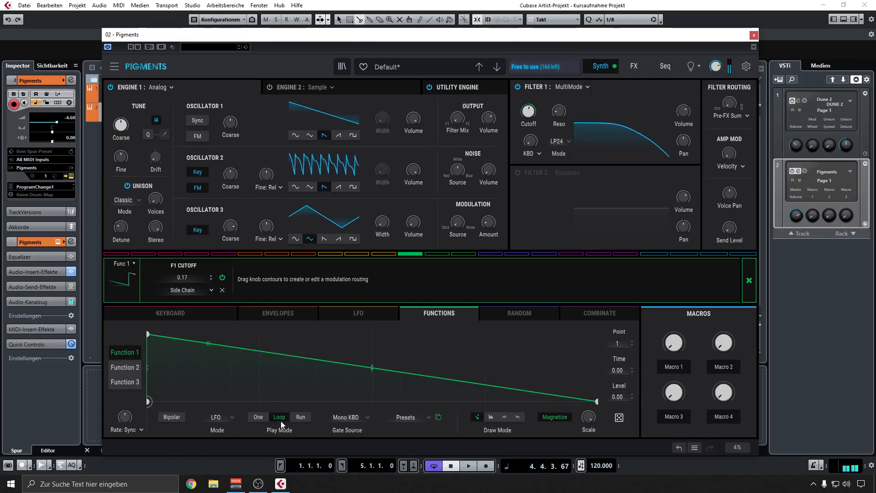
Switch Function 1's play mode from Loop to One and adjust its synced rate.
{"action": "left_click", "coordinate": [263, 420]}
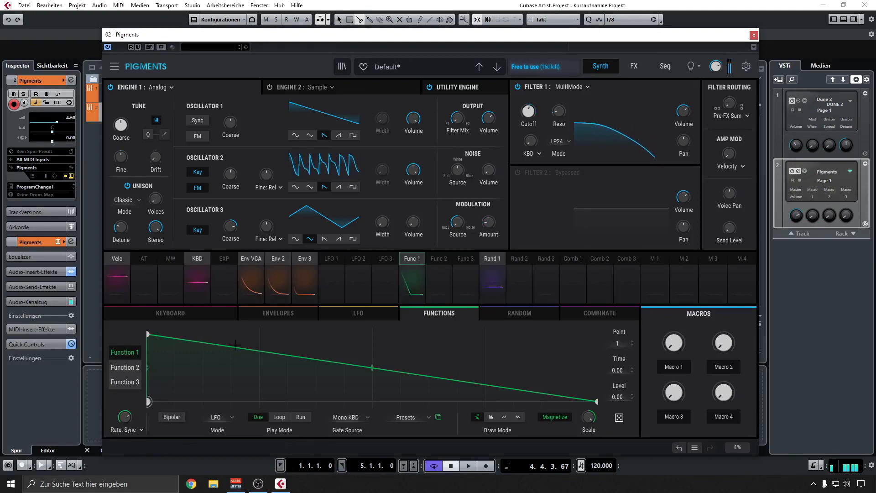
{"action": "left_click_drag", "start_coordinate": [128, 418], "coordinate": [129, 431]}
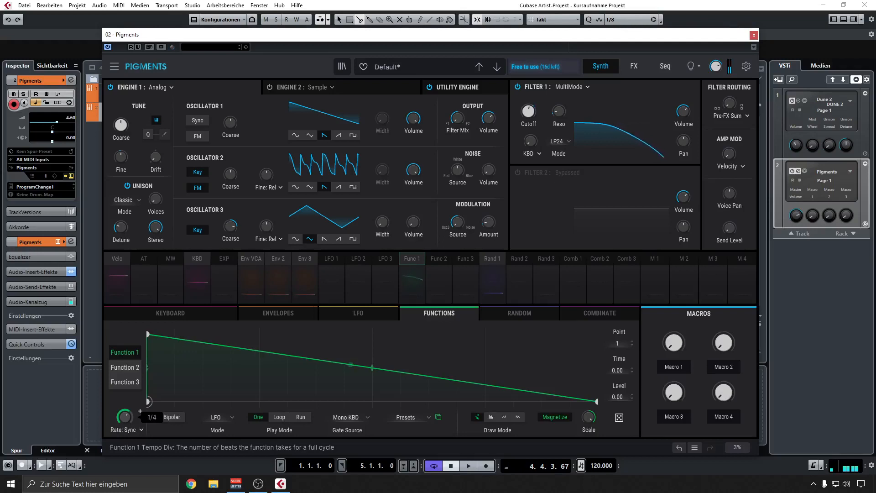
{"action": "left_click_drag", "start_coordinate": [128, 423], "coordinate": [128, 438]}
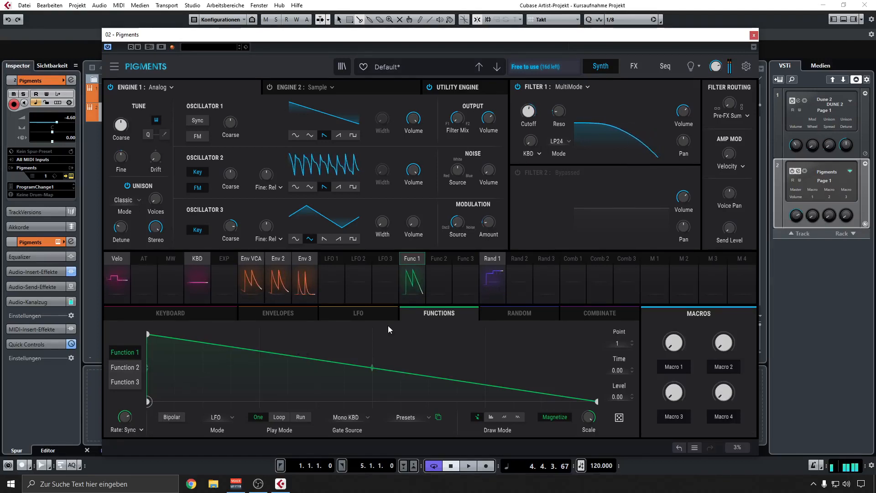
Assign Random 1 as the side chain source of Function 1's Filter 1 cutoff modulation.
{"action": "left_click", "coordinate": [410, 264]}
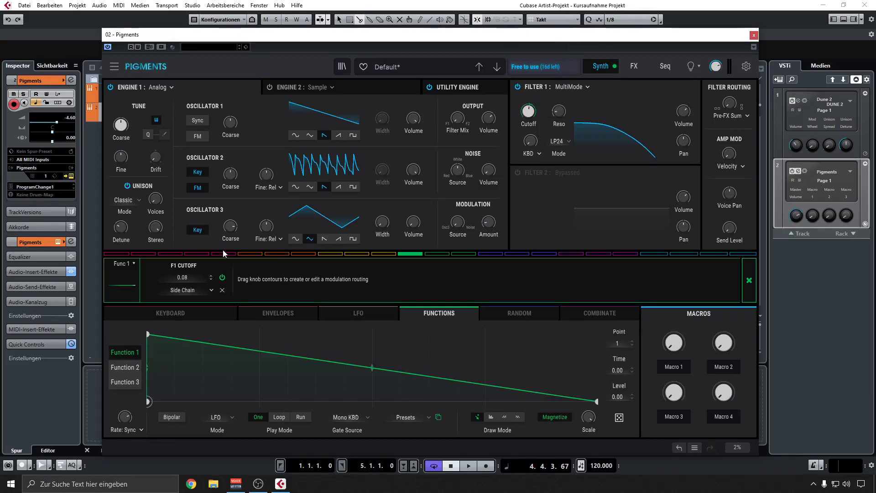
{"action": "left_click", "coordinate": [183, 290]}
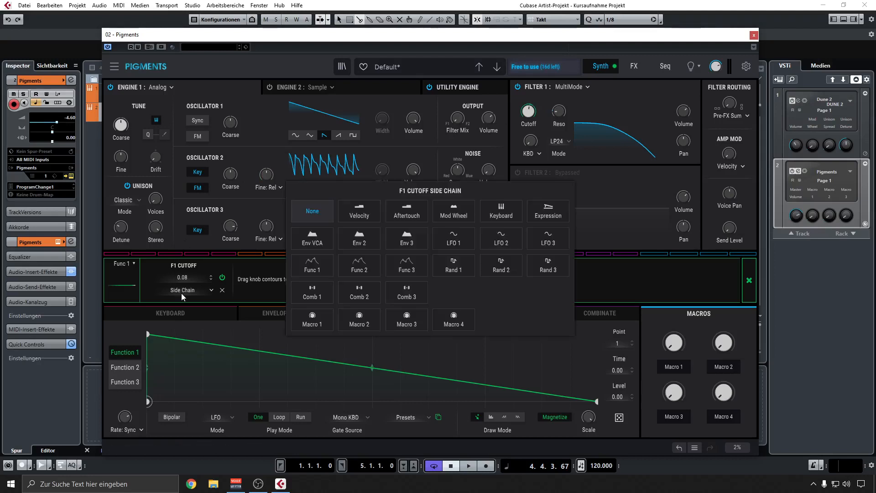
{"action": "left_click", "coordinate": [443, 270]}
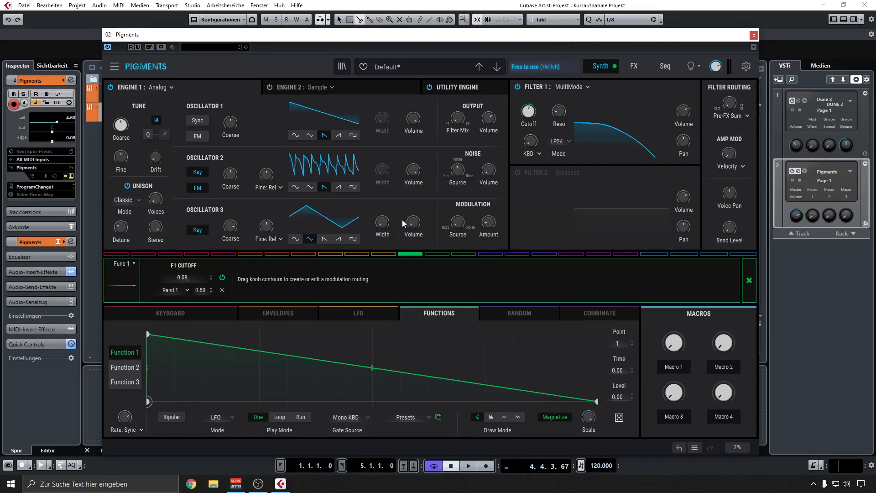
{"action": "mouse_move", "coordinate": [534, 104]}
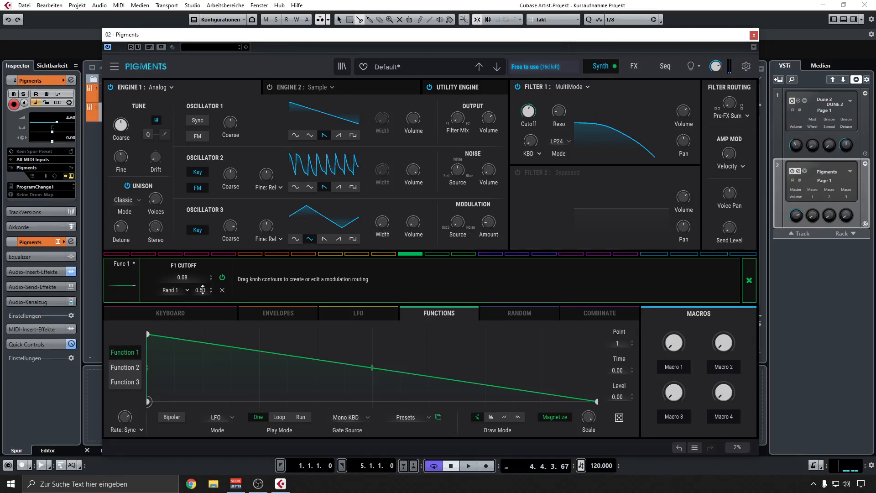
{"action": "left_click", "coordinate": [745, 291]}
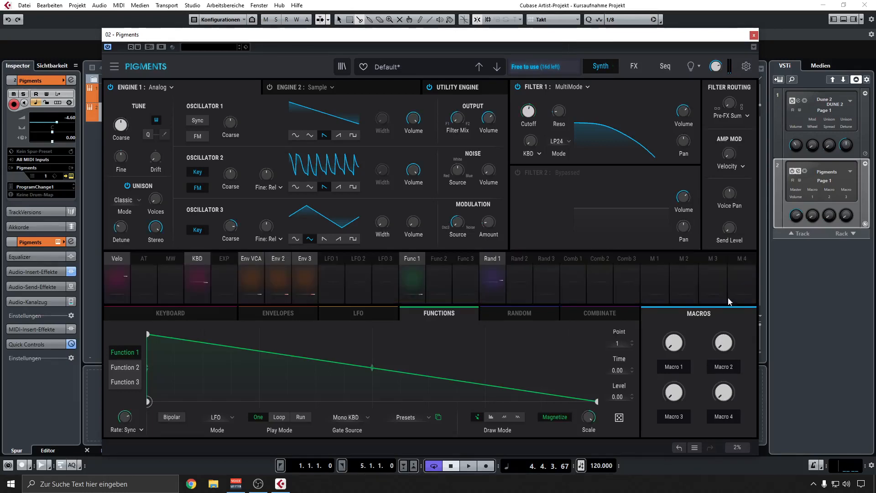
Reduce Function 1's modulation of Filter 1's cutoff to 0.05.
{"action": "left_click", "coordinate": [499, 313]}
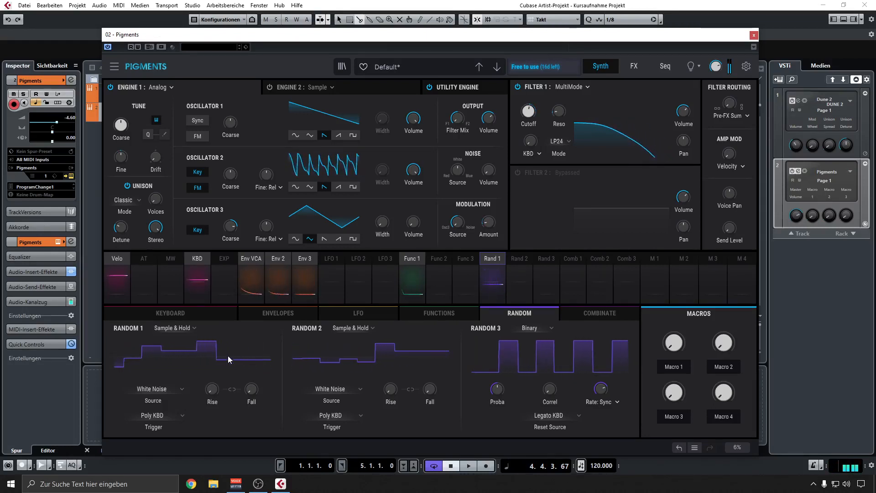
{"action": "left_click", "coordinate": [406, 260]}
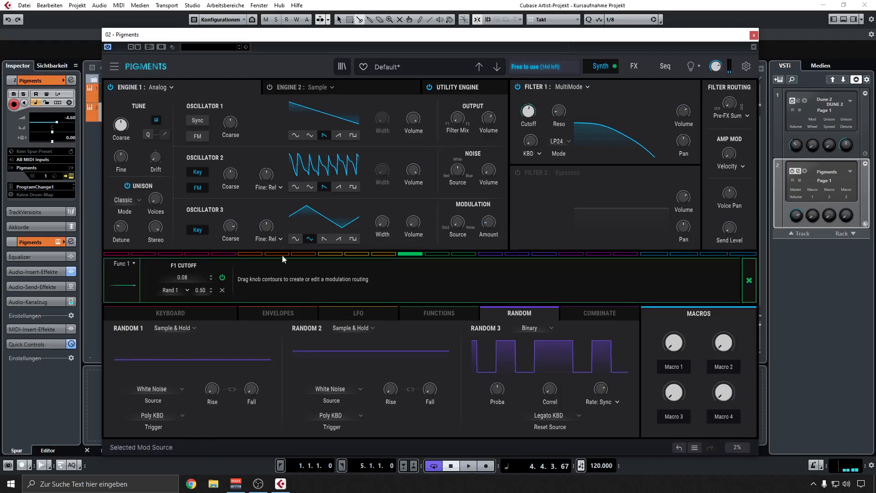
{"action": "left_click_drag", "start_coordinate": [534, 106], "coordinate": [534, 108]}
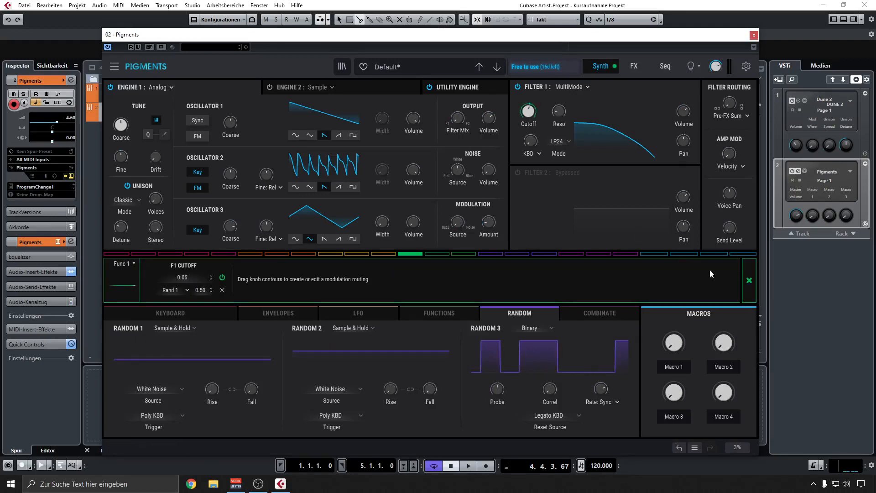
{"action": "left_click", "coordinate": [748, 281]}
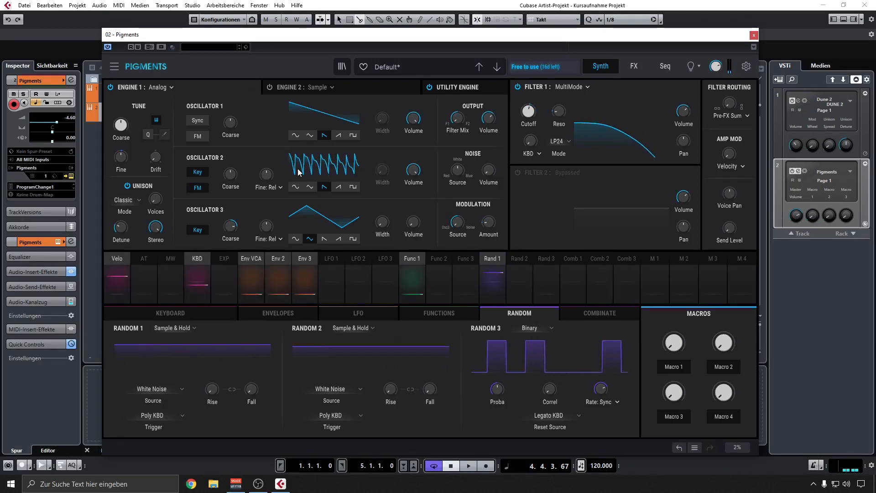
Fine-tune the Analog engine's base frequency modulation amount to a value close to zero.
{"action": "left_click_drag", "start_coordinate": [488, 222], "coordinate": [487, 222]}
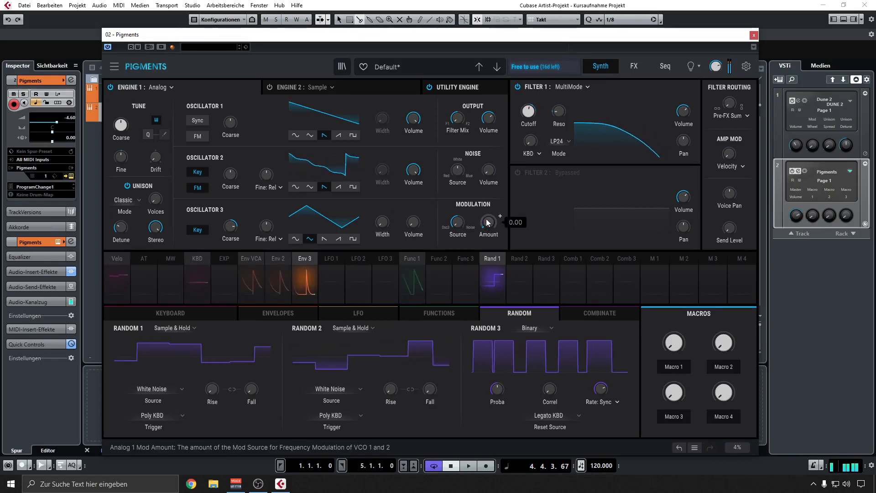
{"action": "left_click_drag", "start_coordinate": [487, 222], "coordinate": [487, 220]}
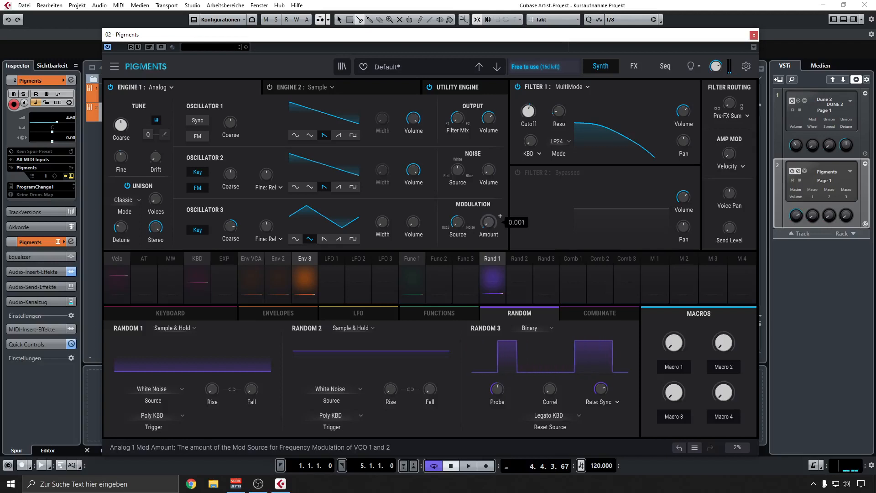
{"action": "left_click_drag", "start_coordinate": [488, 221], "coordinate": [490, 222]}
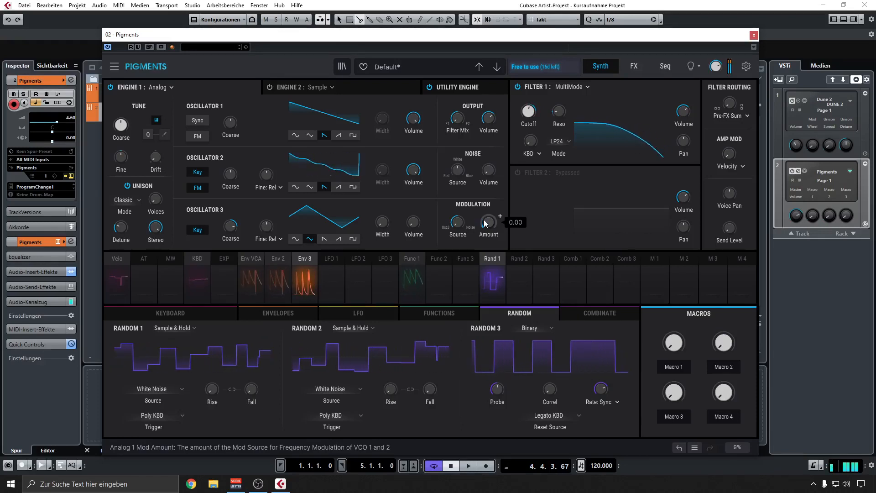
Raise the FX A delay's dry/wet mix and feedback, and try its time division as dotted and as triplet.
{"action": "left_click", "coordinate": [633, 67]}
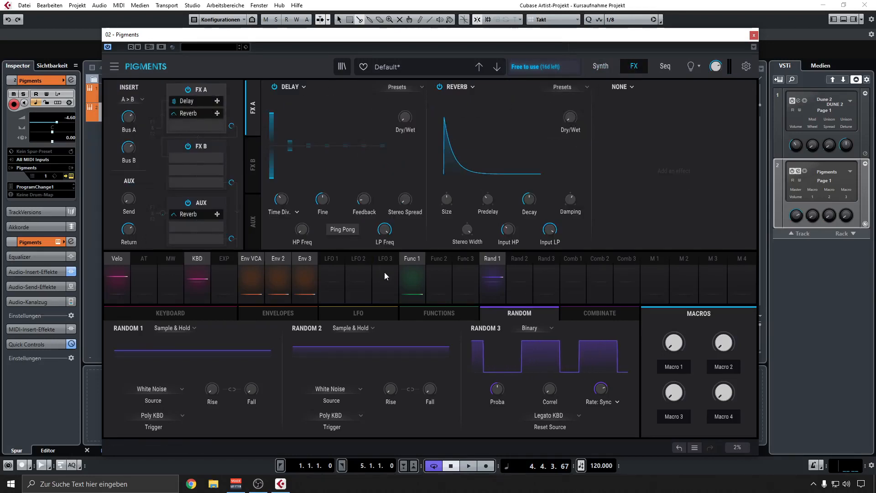
{"action": "left_click", "coordinate": [429, 313]}
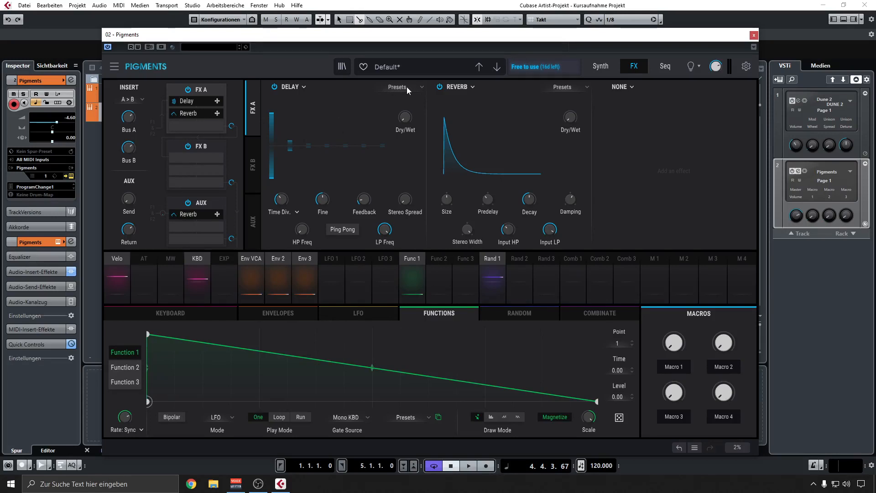
{"action": "mouse_move", "coordinate": [405, 117]}
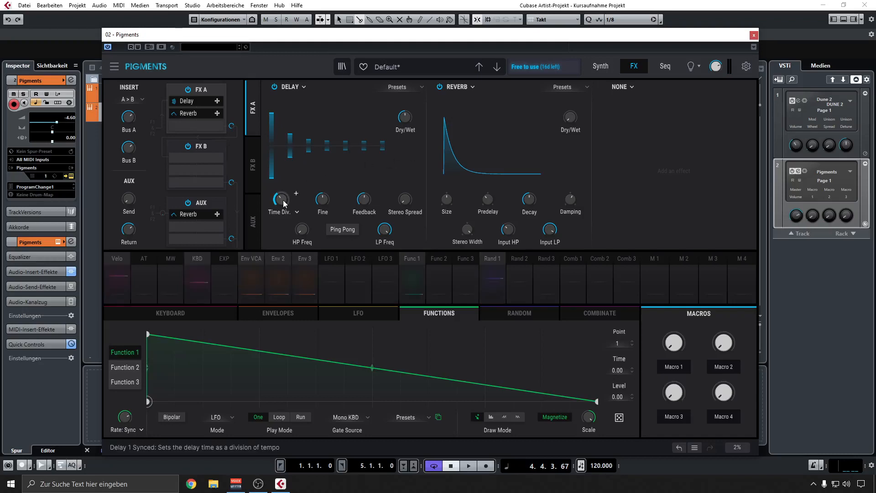
{"action": "left_click", "coordinate": [294, 212]}
{"action": "left_click", "coordinate": [352, 245]}
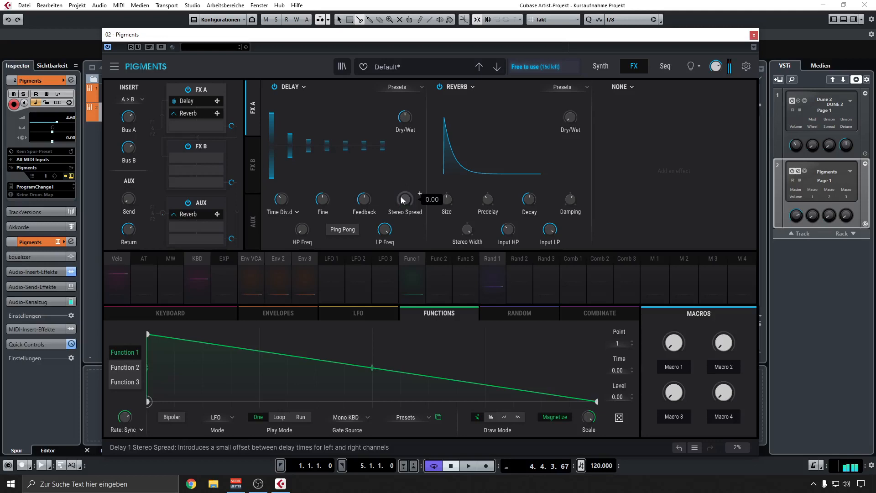
{"action": "left_click", "coordinate": [296, 211]}
{"action": "left_click", "coordinate": [304, 244]}
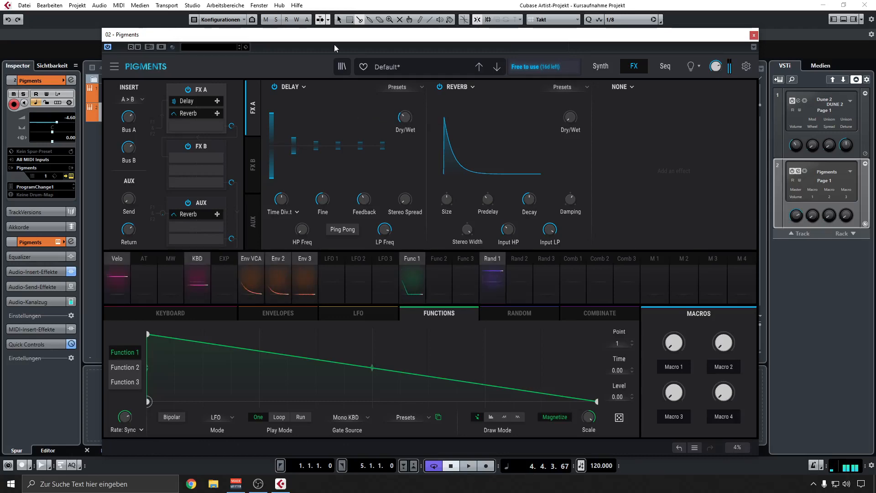
Create a four-bar MIDI part on the Pigments track and open it in the Key Editor.
{"action": "left_click_drag", "start_coordinate": [334, 35], "coordinate": [440, 186]}
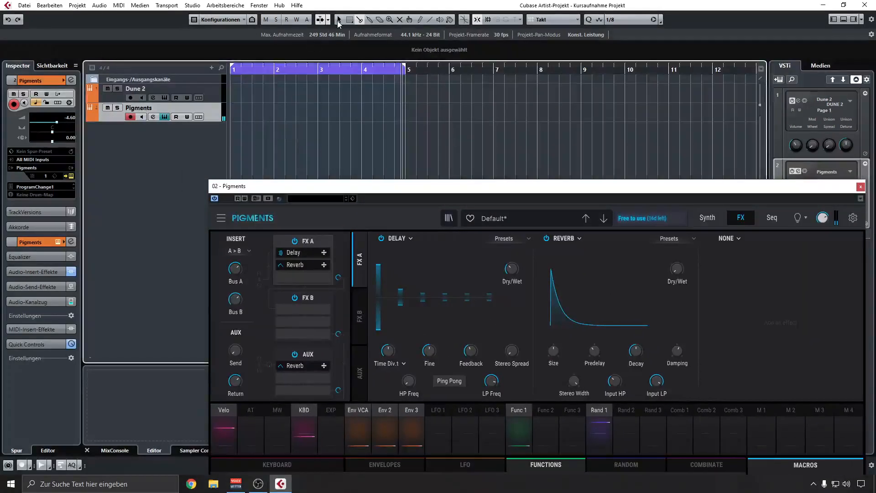
{"action": "double_click", "coordinate": [267, 111]}
{"action": "double_click", "coordinate": [266, 112]}
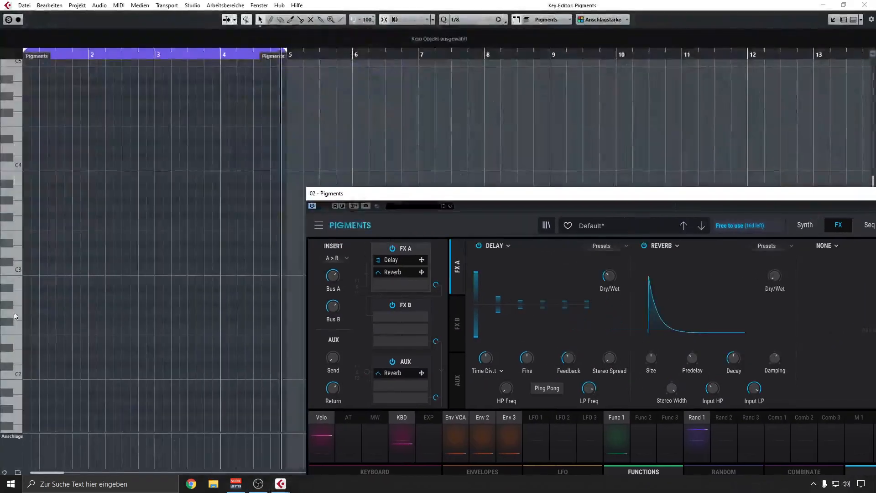
Enter the melody A2, C3, B2, C3, B2, G2, A2, B2 at half-bar intervals, each a quarter note long.
{"action": "double_click", "coordinate": [28, 299]}
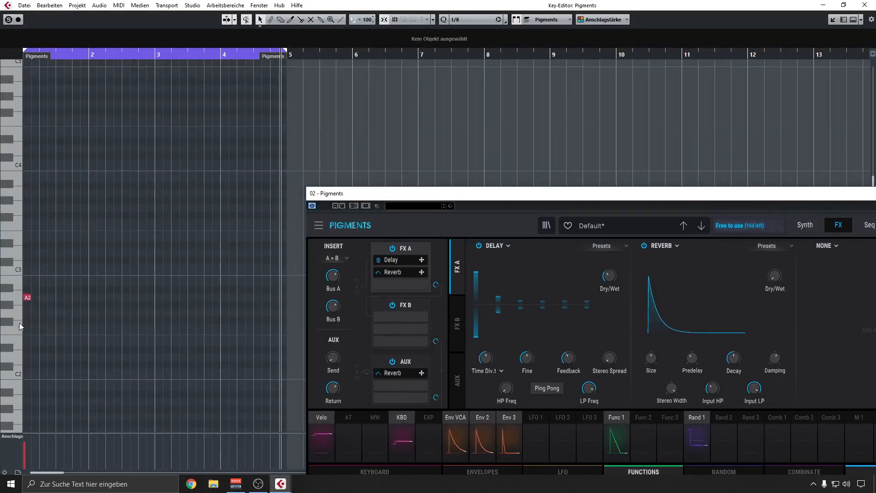
{"action": "left_click", "coordinate": [29, 298]}
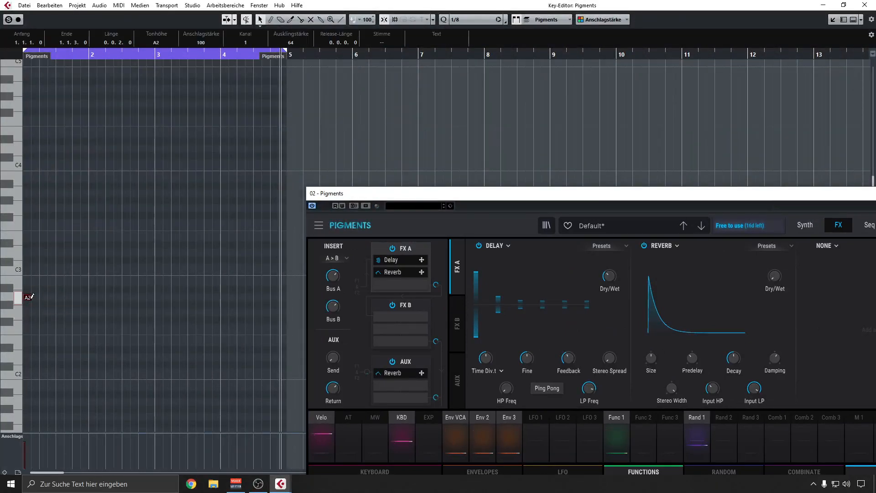
{"action": "left_click_drag", "start_coordinate": [30, 297], "coordinate": [63, 270]}
{"action": "left_click_drag", "start_coordinate": [63, 270], "coordinate": [129, 269]}
{"action": "left_click", "coordinate": [114, 342]}
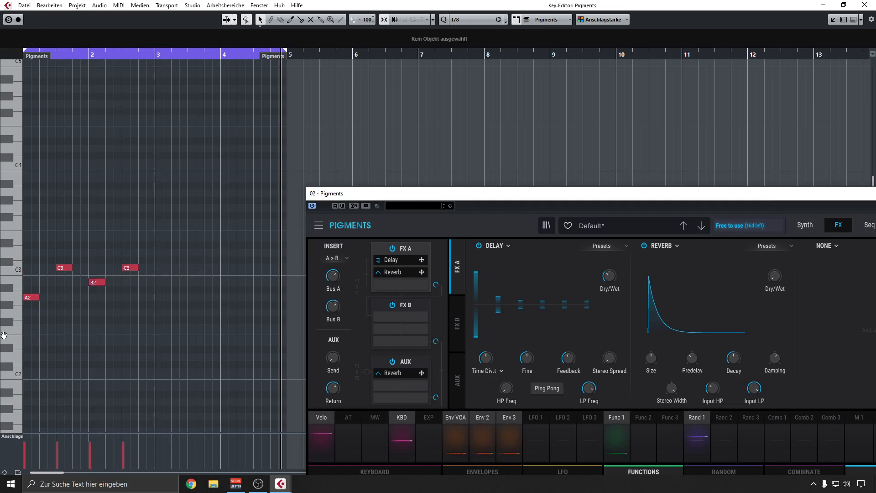
{"action": "left_click_drag", "start_coordinate": [136, 265], "coordinate": [262, 284]}
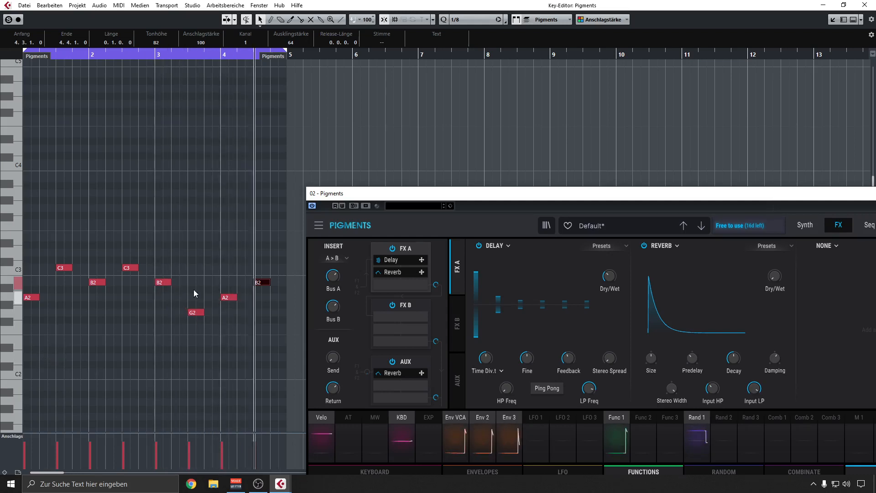
Set the FX A delay's time division to dotted and audition it with the looped melody.
{"action": "left_click_drag", "start_coordinate": [451, 197], "coordinate": [324, 85]}
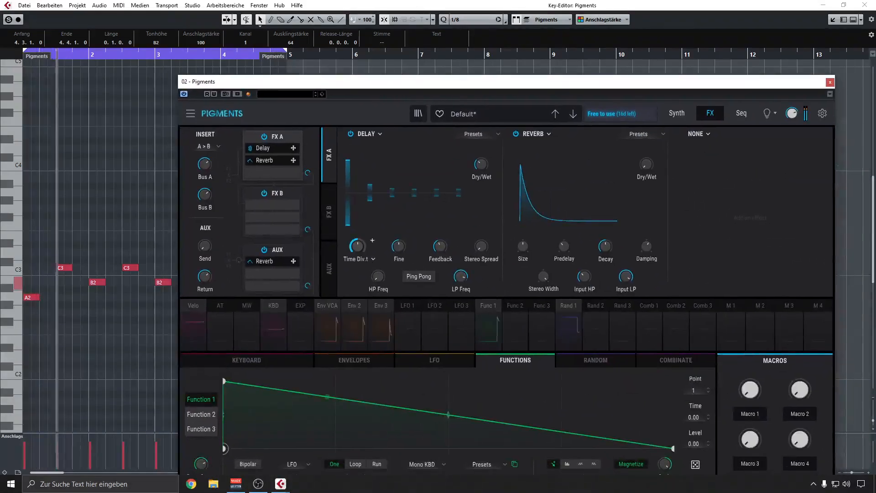
{"action": "left_click", "coordinate": [373, 259]}
{"action": "left_click", "coordinate": [427, 292]}
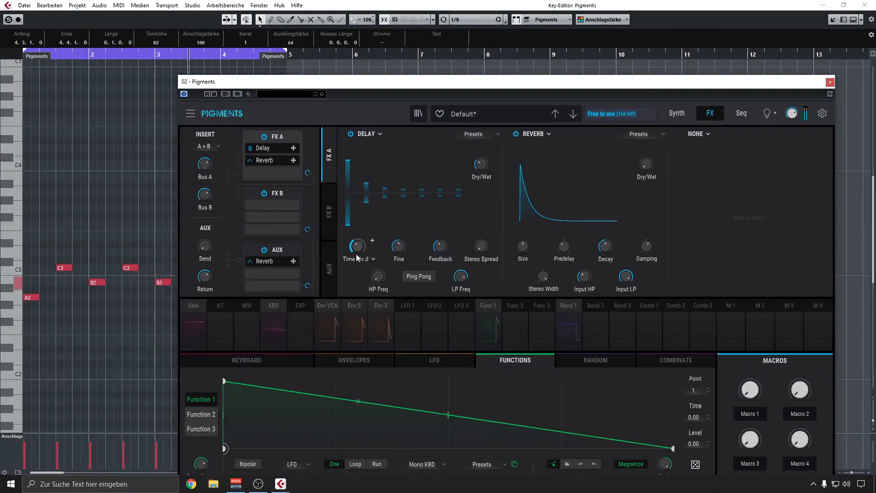
{"action": "mouse_move", "coordinate": [357, 256]}
{"action": "left_click_drag", "start_coordinate": [292, 83], "coordinate": [385, 61]}
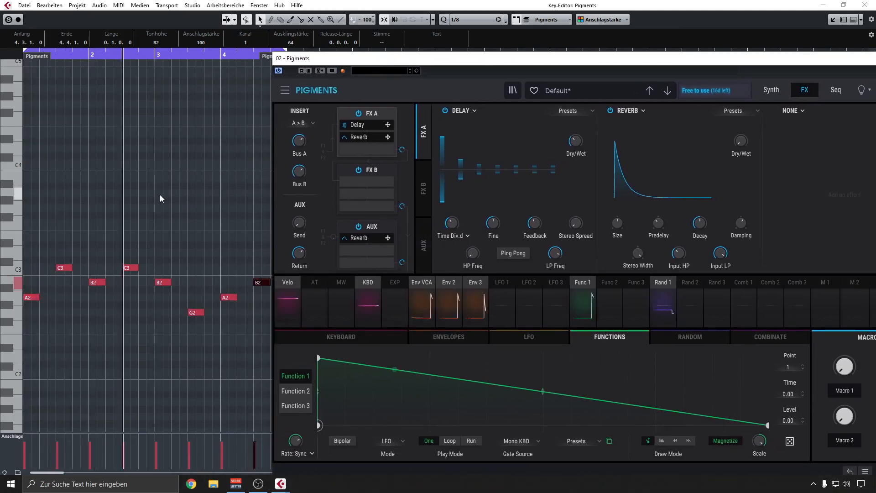
{"action": "mouse_move", "coordinate": [449, 225]}
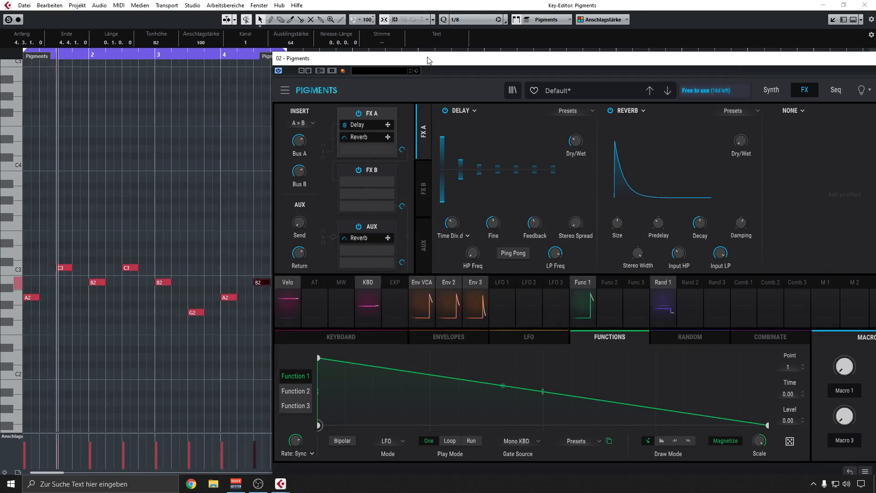
{"action": "left_click_drag", "start_coordinate": [427, 58], "coordinate": [262, 36]}
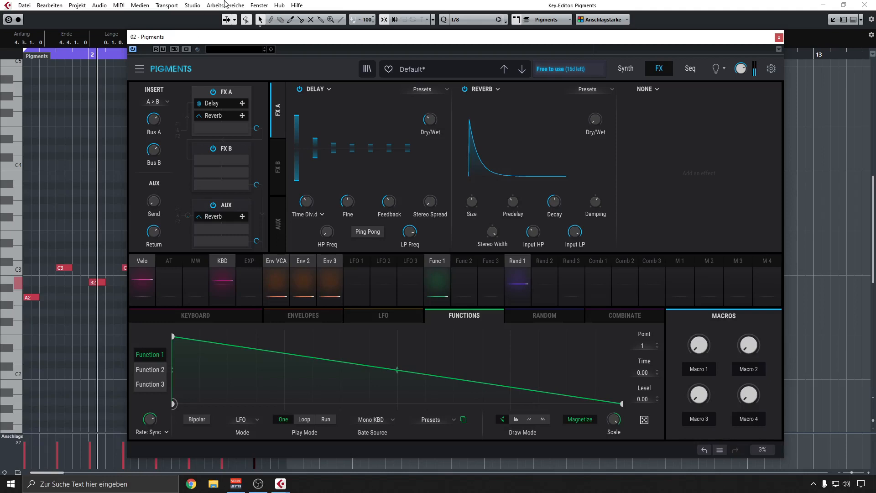
Play the loop and set oscillator 2's waveform to triangle after trying the square wave.
{"action": "left_click", "coordinate": [636, 69]}
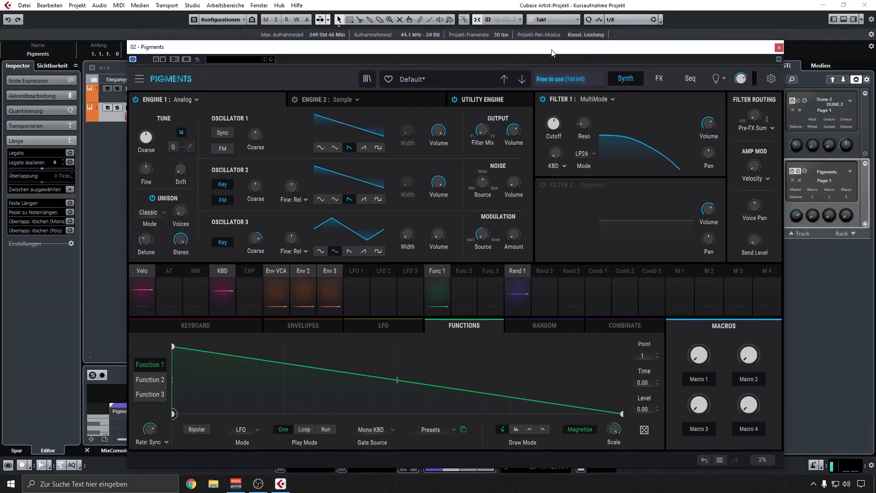
{"action": "key", "text": "space"}
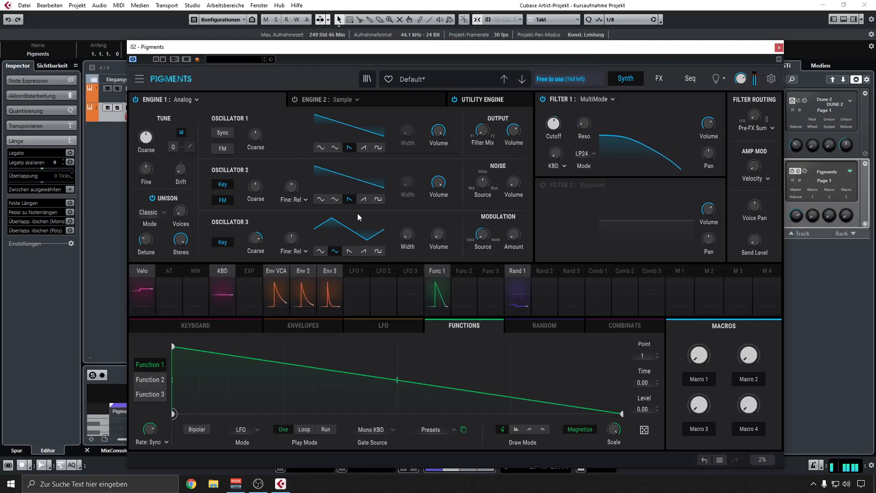
{"action": "left_click", "coordinate": [378, 199]}
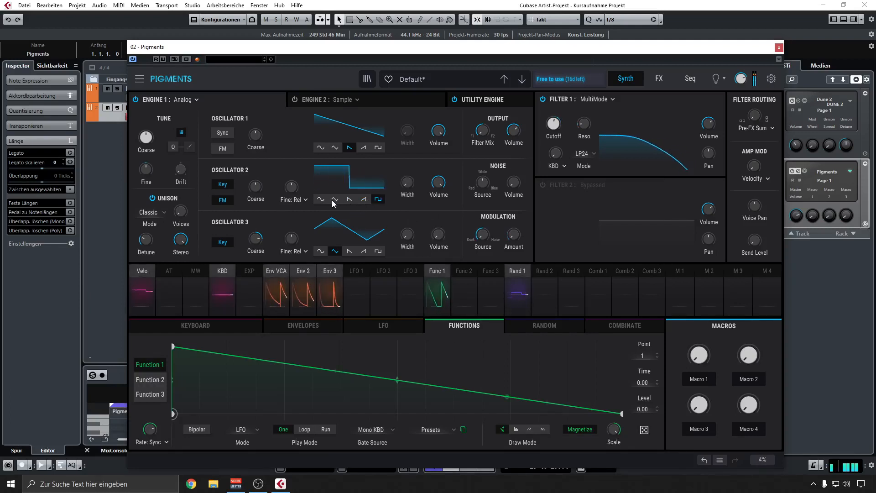
{"action": "left_click", "coordinate": [335, 199]}
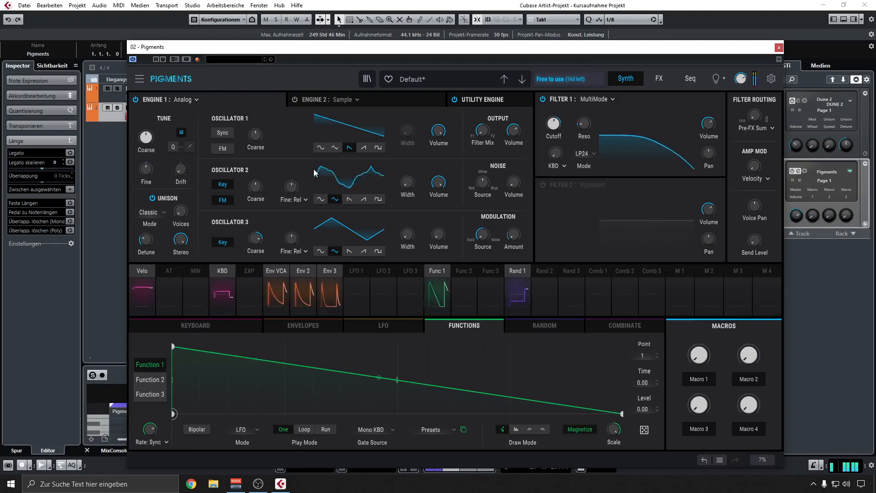
Slightly lengthen the decay and release of Env VCA and Env 2, and set Env 3's modulation of the Analog modulation amount to 0.20.
{"action": "left_click", "coordinate": [327, 325]}
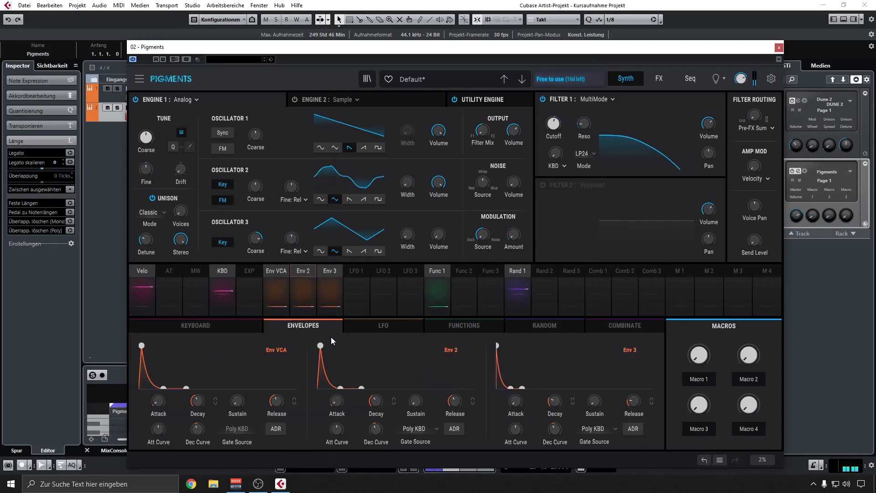
{"action": "left_click_drag", "start_coordinate": [333, 403], "coordinate": [333, 402]}
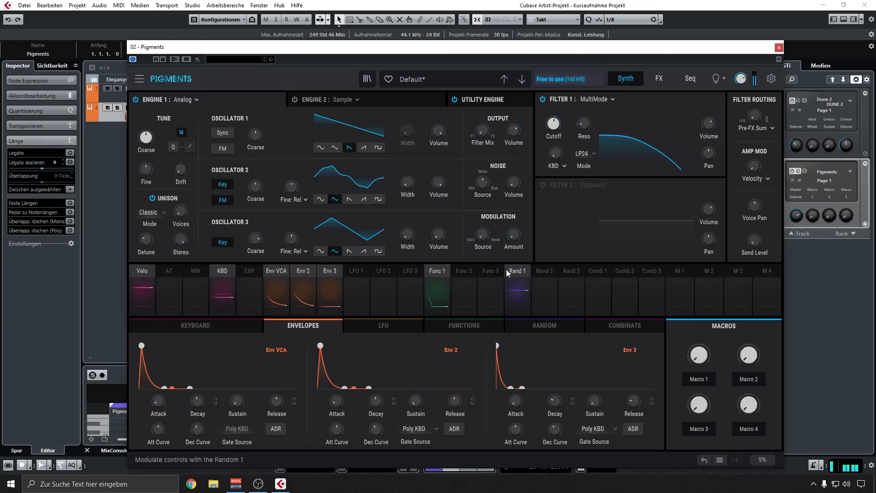
{"action": "left_click_drag", "start_coordinate": [346, 272], "coordinate": [510, 241]}
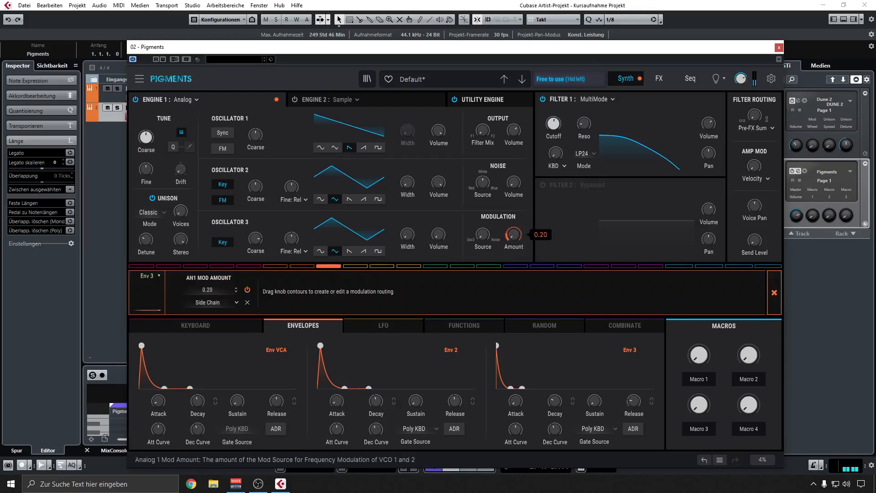
{"action": "left_click", "coordinate": [774, 292]}
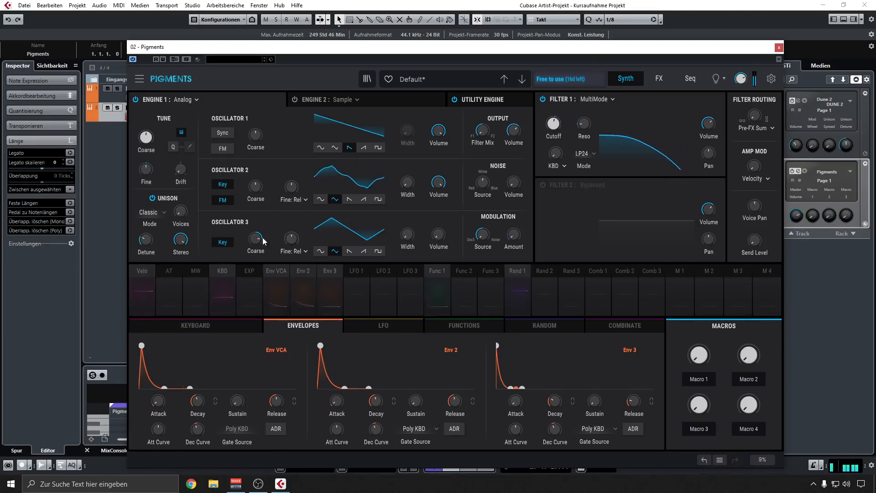
Lower oscillator 3's coarse tuning and set Filter 1's cutoff to 685 Hz.
{"action": "mouse_move", "coordinate": [256, 238]}
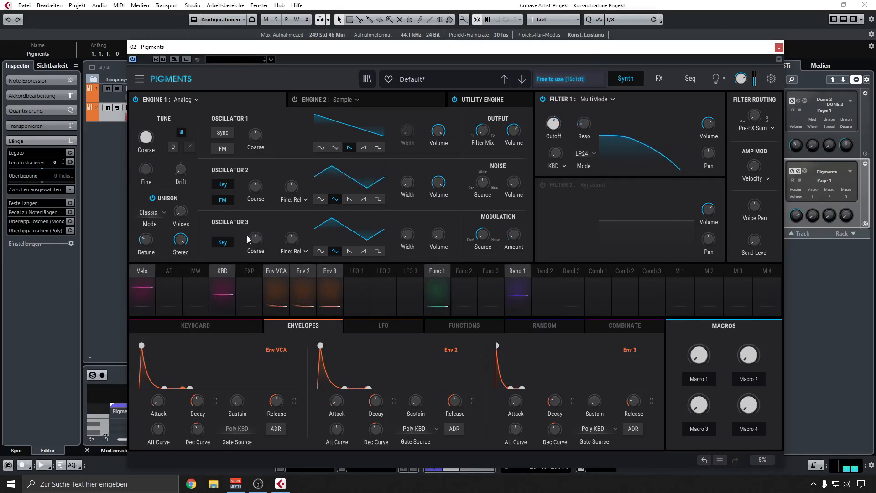
{"action": "left_click_drag", "start_coordinate": [256, 239], "coordinate": [256, 233]}
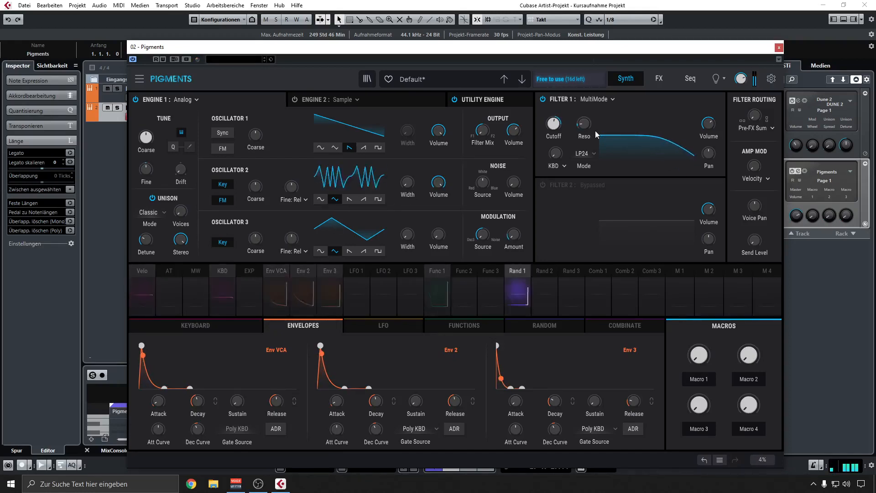
{"action": "mouse_move", "coordinate": [555, 127]}
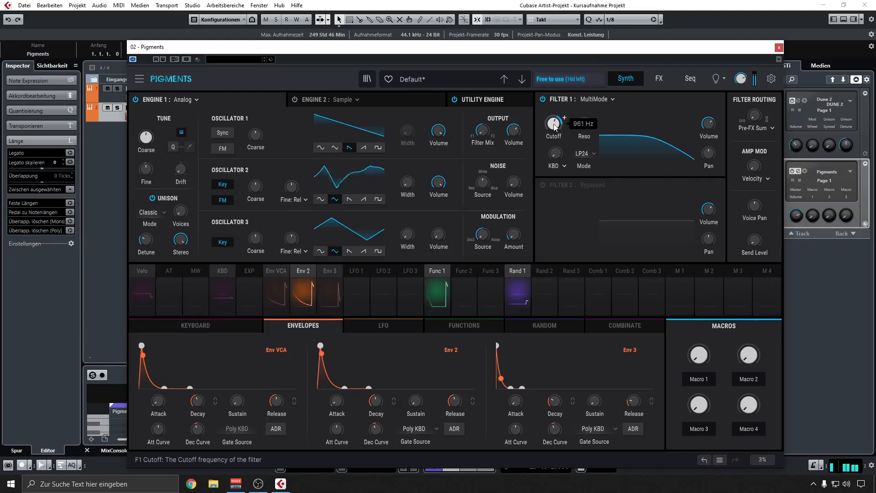
{"action": "left_click_drag", "start_coordinate": [555, 126], "coordinate": [554, 127]}
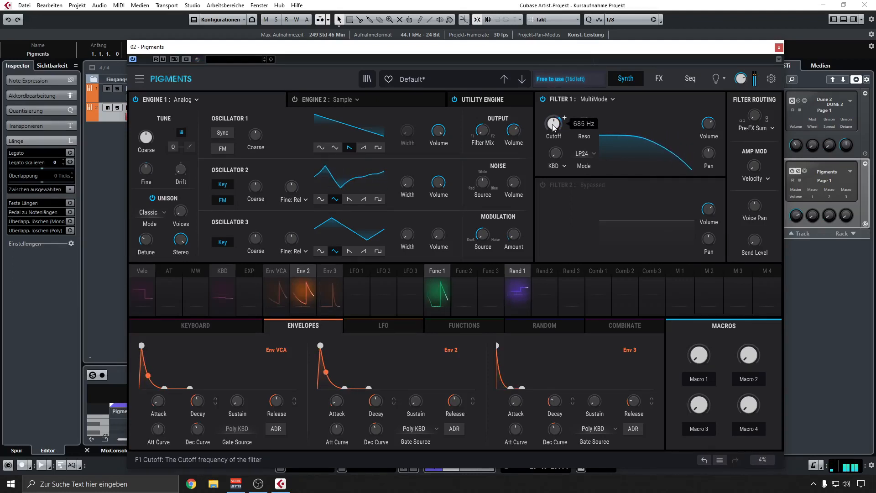
Compare the sound with the FX A delay off and on, and set its synced time division to straight after trying triplet.
{"action": "left_click", "coordinate": [660, 79]}
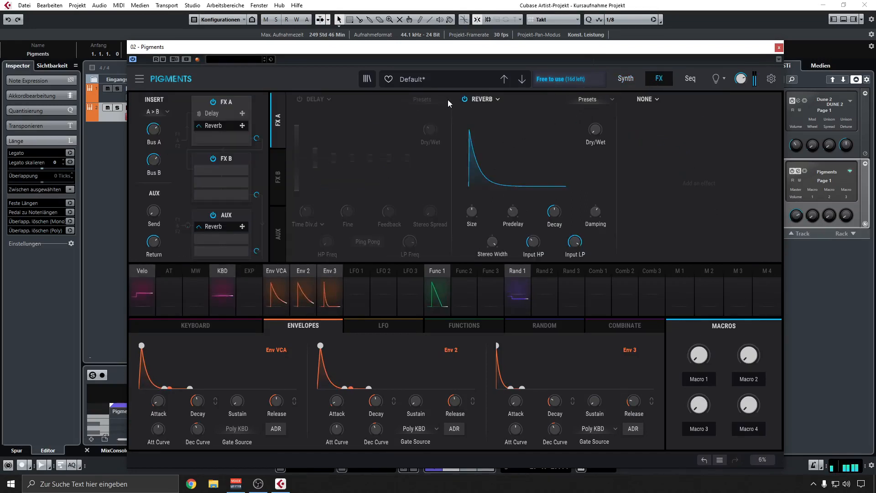
{"action": "left_click", "coordinate": [299, 99]}
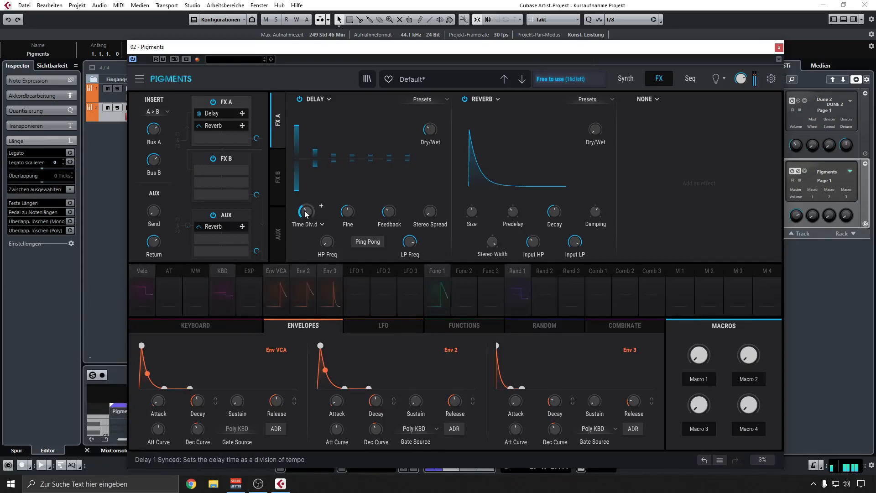
{"action": "left_click_drag", "start_coordinate": [306, 213], "coordinate": [305, 206]}
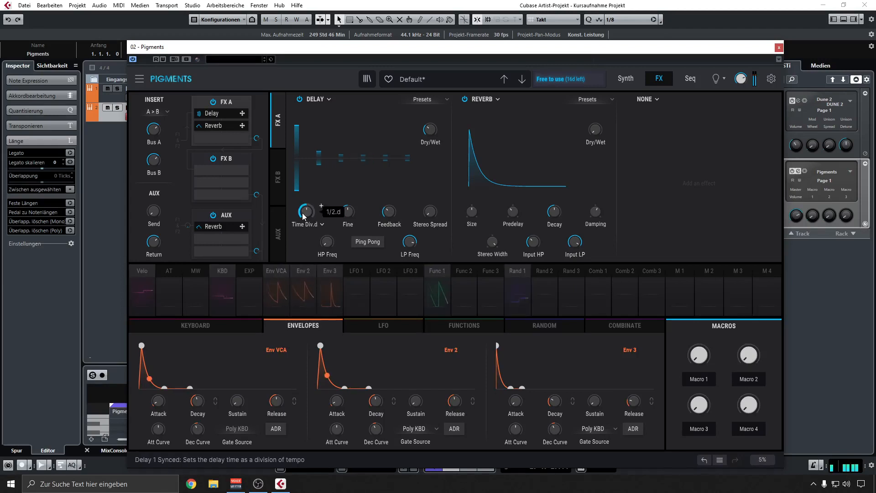
{"action": "left_click", "coordinate": [323, 225]}
{"action": "left_click", "coordinate": [329, 256]}
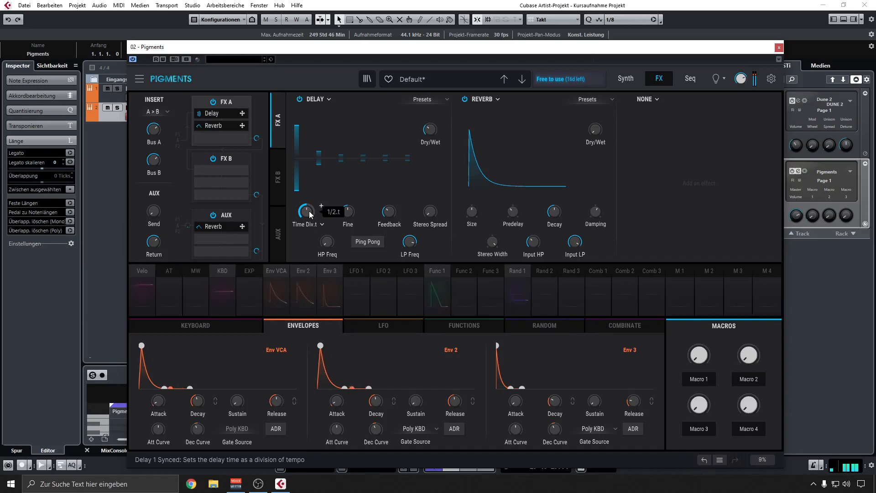
{"action": "left_click_drag", "start_coordinate": [321, 206], "coordinate": [321, 203]}
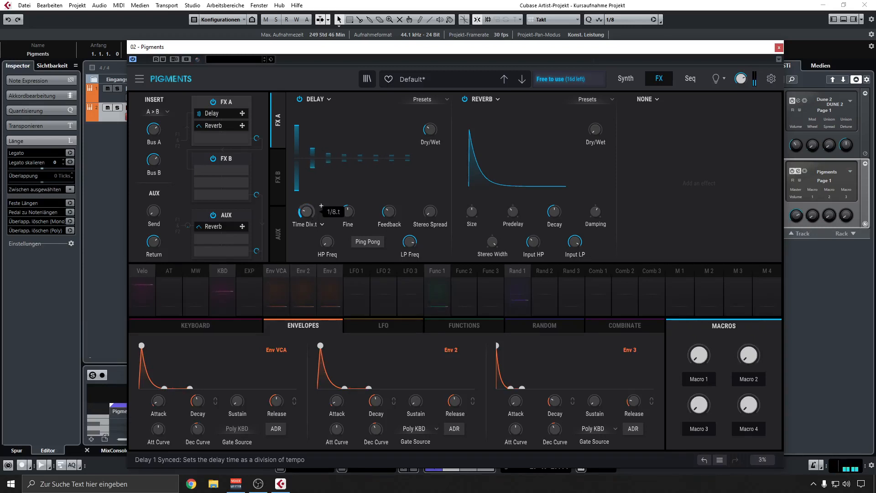
{"action": "left_click", "coordinate": [322, 224]}
{"action": "left_click", "coordinate": [292, 258]}
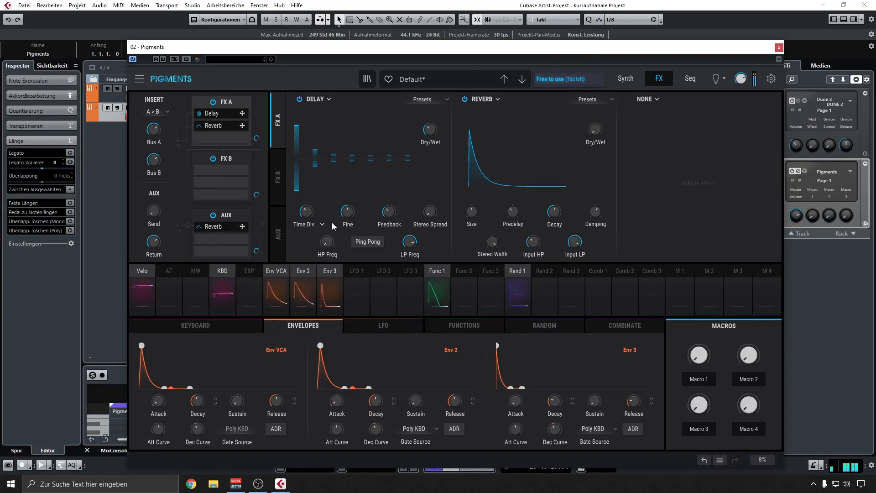
Set the FX A reverb's Dry/Wet to 45 % and increase its decay and size.
{"action": "left_click_drag", "start_coordinate": [595, 130], "coordinate": [595, 126]}
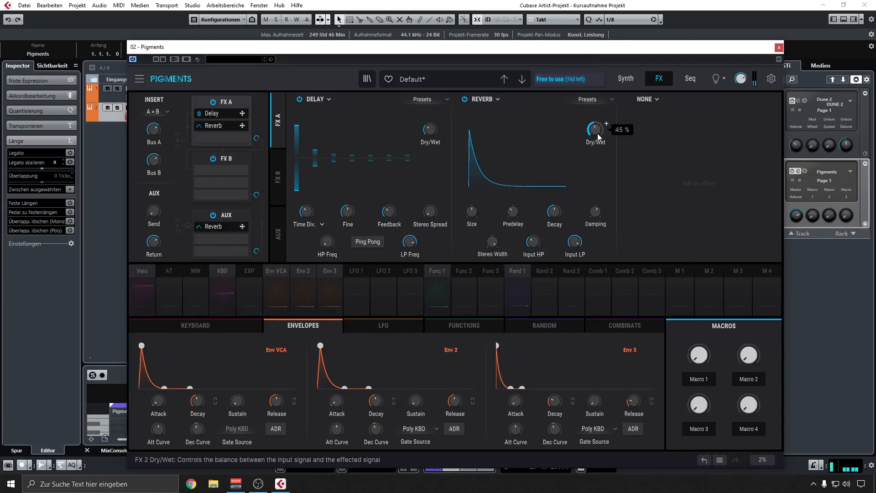
{"action": "left_click_drag", "start_coordinate": [555, 211], "coordinate": [554, 207]}
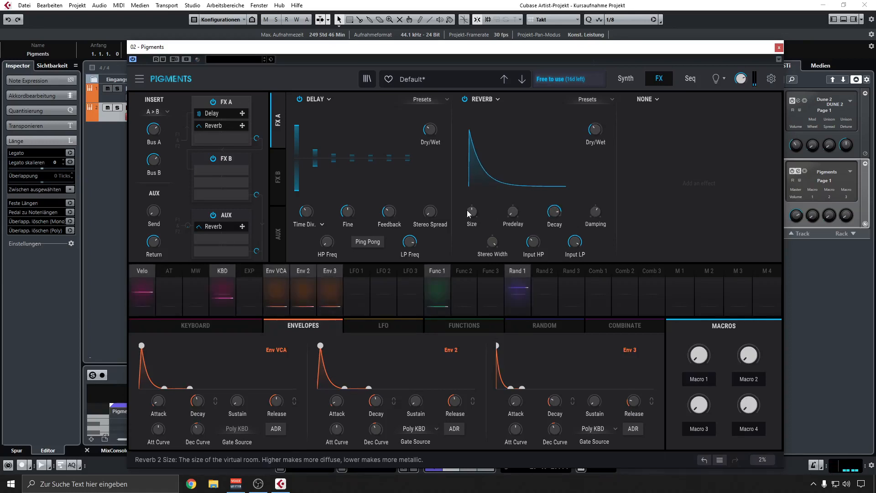
{"action": "left_click_drag", "start_coordinate": [466, 210], "coordinate": [464, 212]}
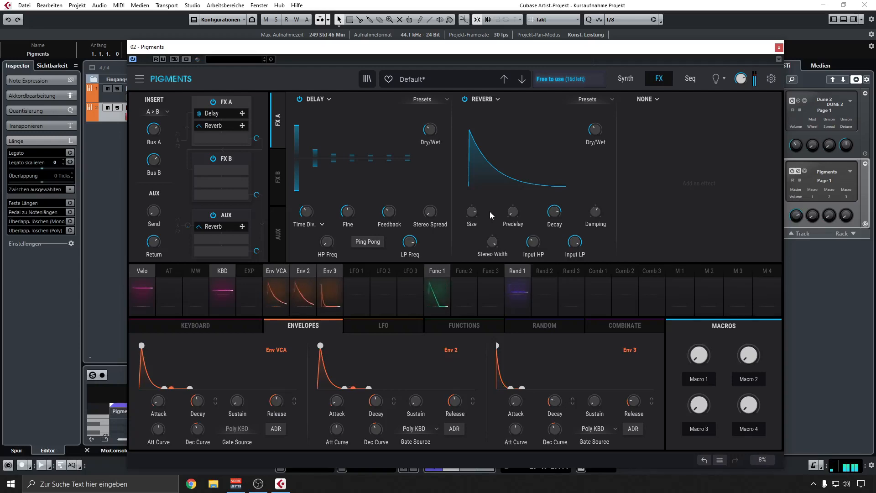
Replace the melody in the Pigments MIDI part with quarter notes A1, B1, D2 and C2 in bar 1, and audition them.
{"action": "left_click", "coordinate": [779, 48]}
{"action": "double_click", "coordinate": [335, 111]}
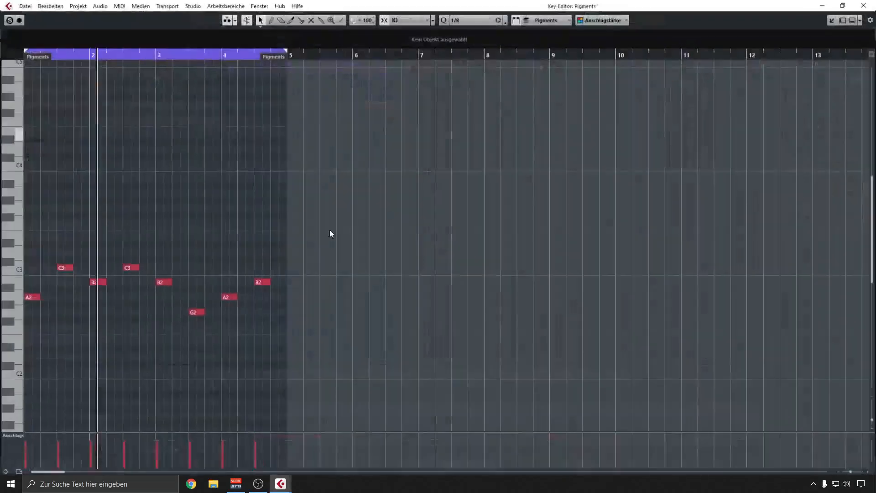
{"action": "scroll", "coordinate": [27, 319], "scroll_direction": "up", "scroll_amount": 2}
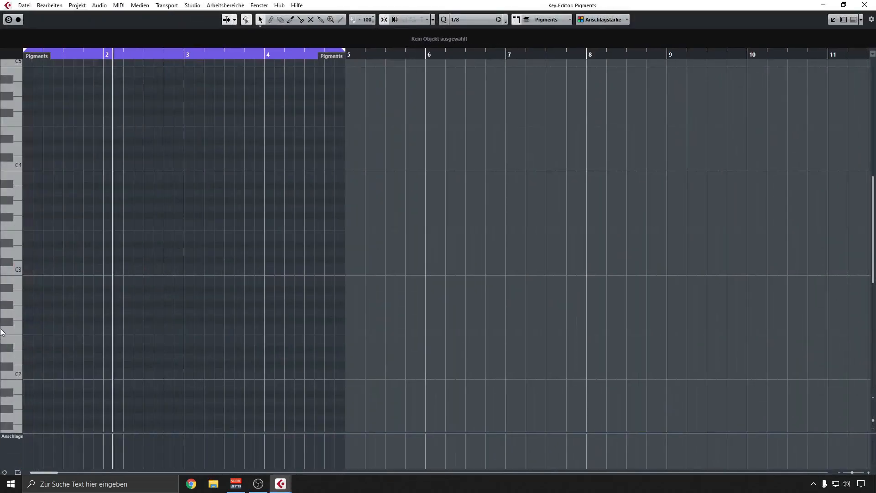
{"action": "scroll", "coordinate": [24, 314], "scroll_direction": "down", "scroll_amount": 3}
{"action": "double_click", "coordinate": [31, 328]}
{"action": "left_click_drag", "start_coordinate": [32, 327], "coordinate": [92, 301]}
{"action": "key", "text": "space"}
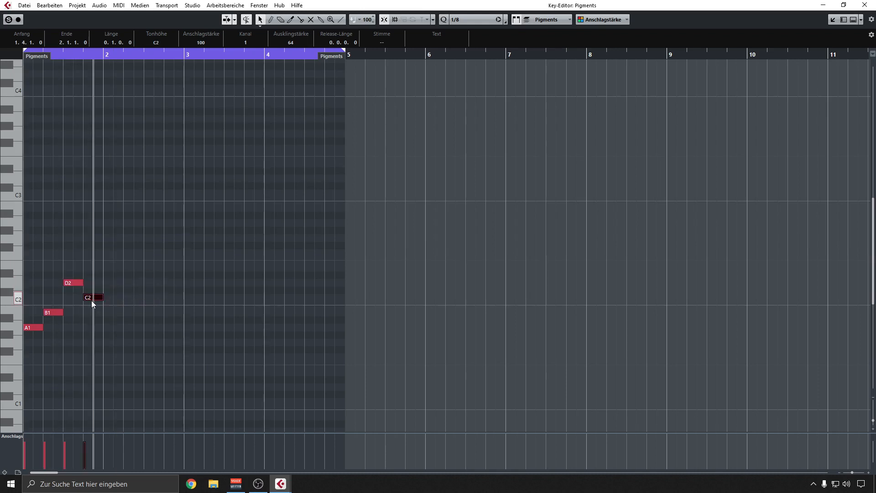
{"action": "key", "text": "space"}
{"action": "left_click", "coordinate": [110, 367]}
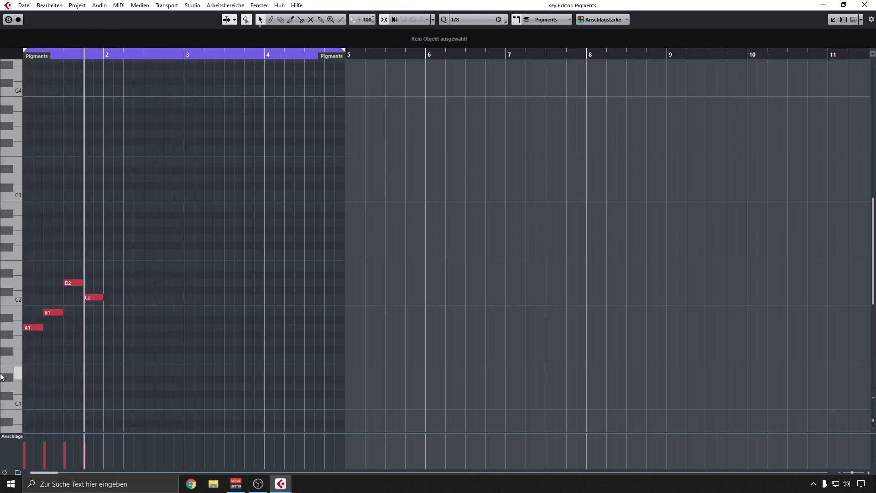
Shorten the A1 note to an eighth note and delete the three notes that follow it.
{"action": "key", "text": "h"}
{"action": "key", "text": "h"}
{"action": "left_click_drag", "start_coordinate": [91, 382], "coordinate": [1, 371]}
{"action": "left_click_drag", "start_coordinate": [67, 328], "coordinate": [41, 328]}
{"action": "left_click_drag", "start_coordinate": [62, 270], "coordinate": [218, 334]}
{"action": "key", "text": "Delete"}
Draw eighth notes B1, D2, E2, D2, E2, C2 and B1 through the rest of bar 1 and audition the pattern.
{"action": "left_click_drag", "start_coordinate": [40, 329], "coordinate": [53, 313]}
{"action": "left_click_drag", "start_coordinate": [53, 313], "coordinate": [120, 288]}
{"action": "left_click_drag", "start_coordinate": [121, 288], "coordinate": [148, 274]}
{"action": "left_click_drag", "start_coordinate": [149, 275], "coordinate": [186, 313]}
{"action": "key", "text": "space"}
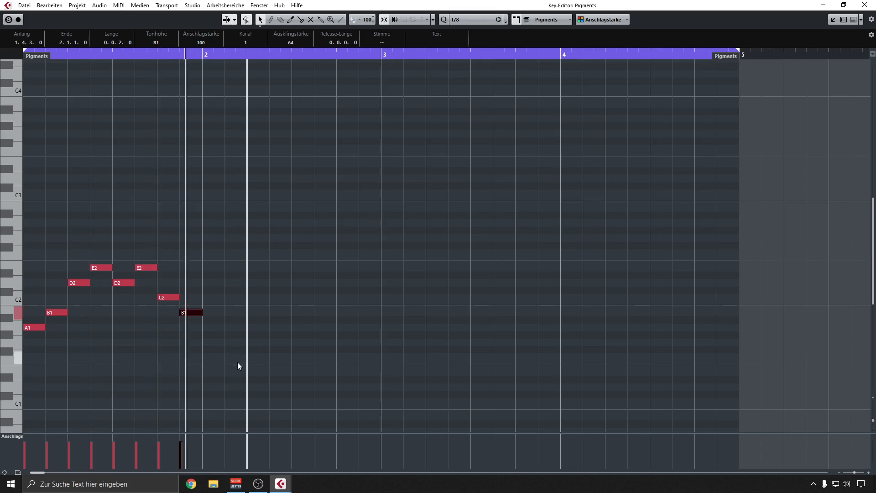
{"action": "key", "text": "space"}
Duplicate the one-bar pattern three times to fill bars 2 to 4 and play the loop.
{"action": "left_click_drag", "start_coordinate": [313, 381], "coordinate": [68, 241]}
{"action": "key", "text": "ctrl+d"}
{"action": "key", "text": "ctrl+d"}
{"action": "key", "text": "ctrl+d"}
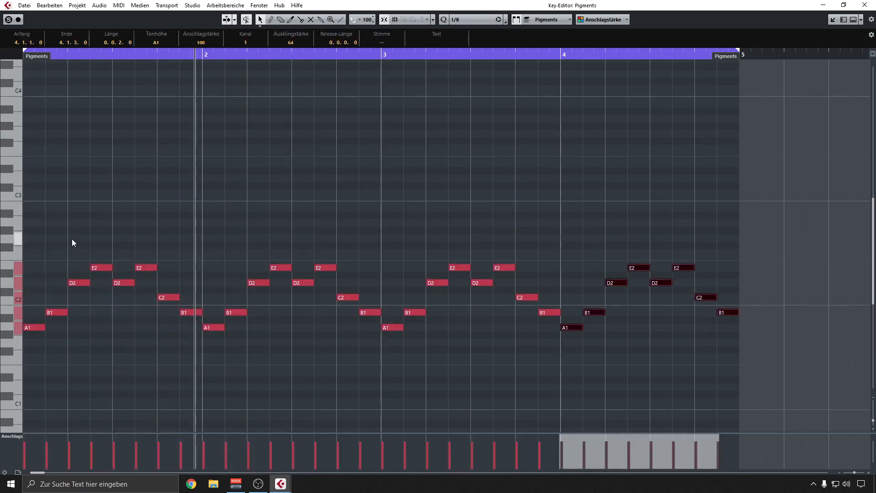
{"action": "key", "text": "space"}
{"action": "left_click", "coordinate": [329, 200]}
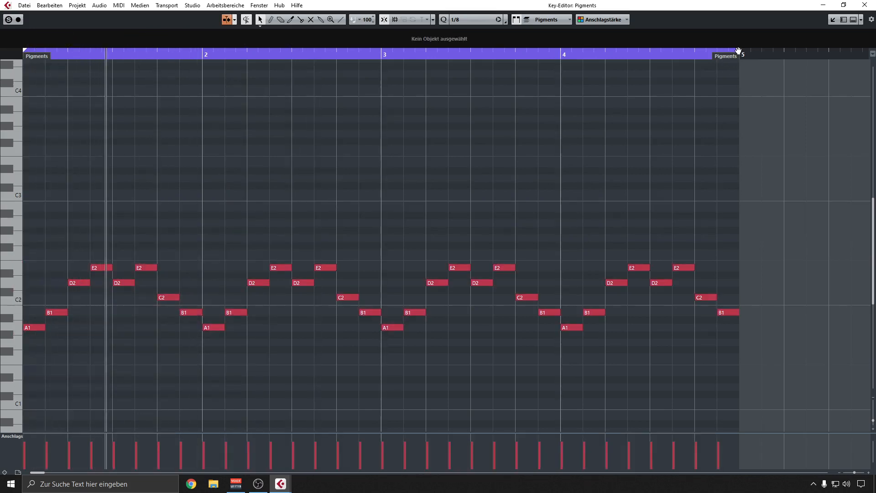
Return from the note editor to the Pigments synth window and switch off the FX A reverb.
{"action": "left_click", "coordinate": [833, 20]}
{"action": "left_click", "coordinate": [163, 116]}
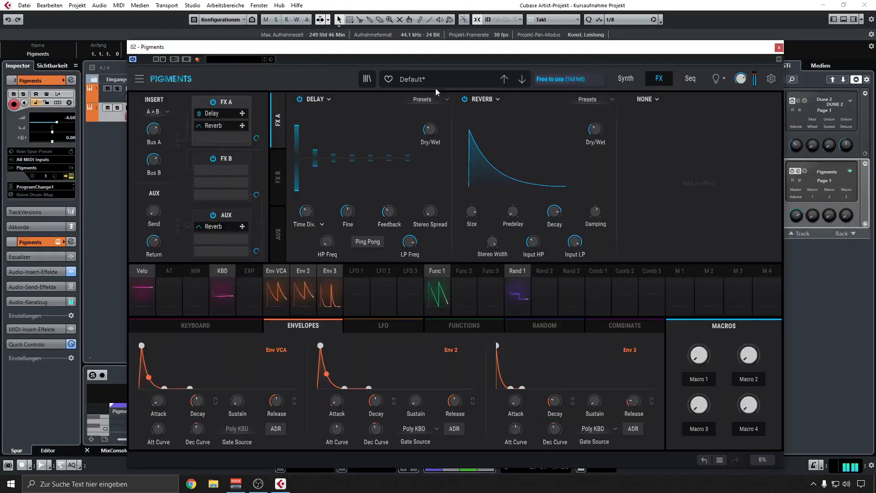
{"action": "left_click_drag", "start_coordinate": [407, 53], "coordinate": [437, 37]}
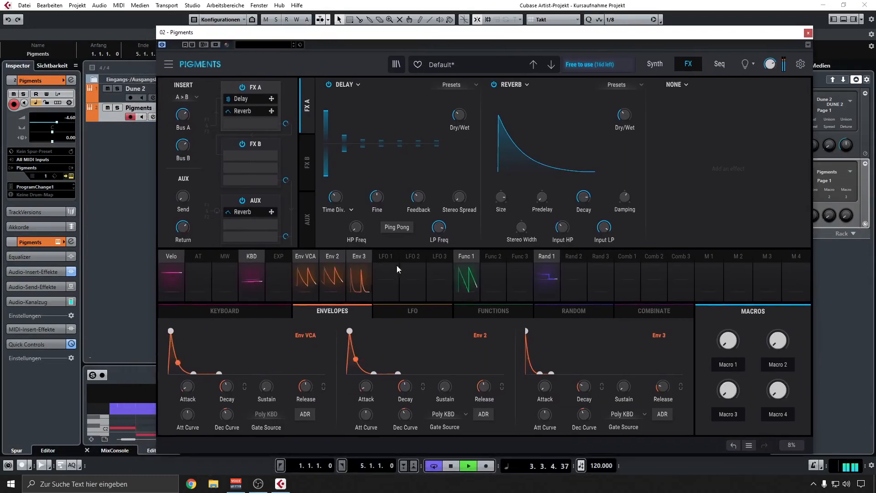
{"action": "left_click", "coordinate": [493, 85]}
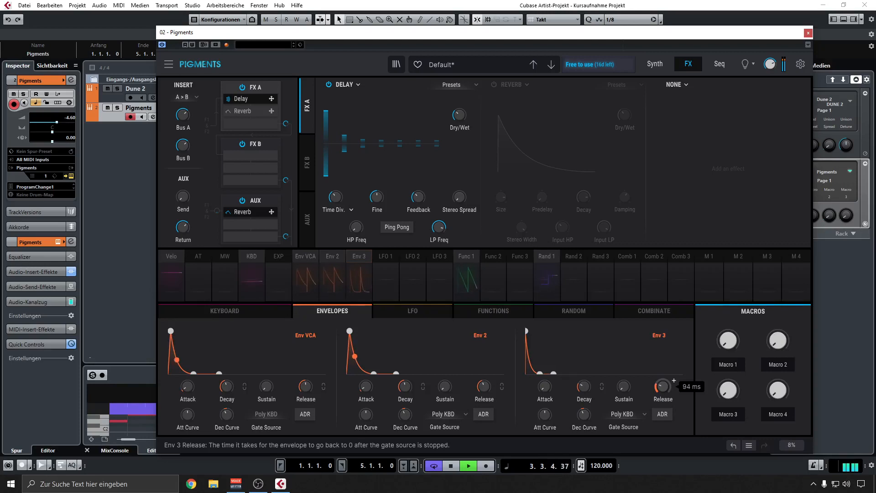
Check Env 3's routing to the Analog modulation amount and set Env 3's release to 1.04 s.
{"action": "left_click", "coordinate": [654, 64]}
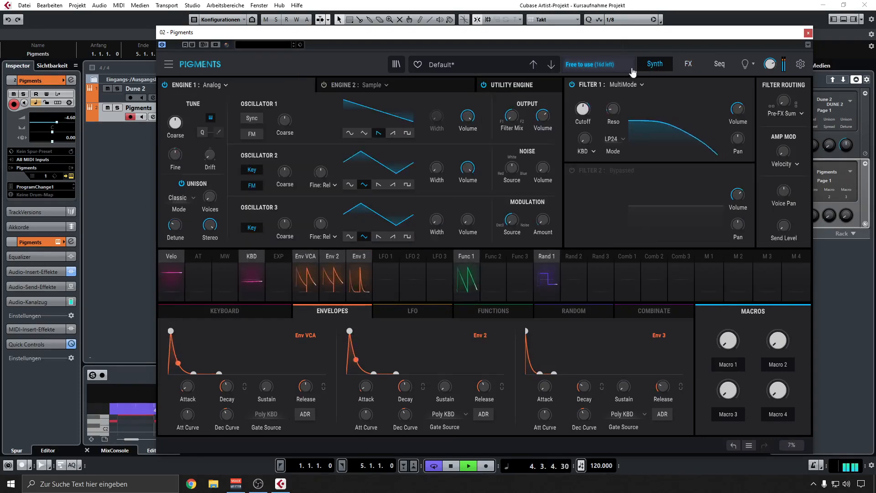
{"action": "left_click", "coordinate": [354, 256]}
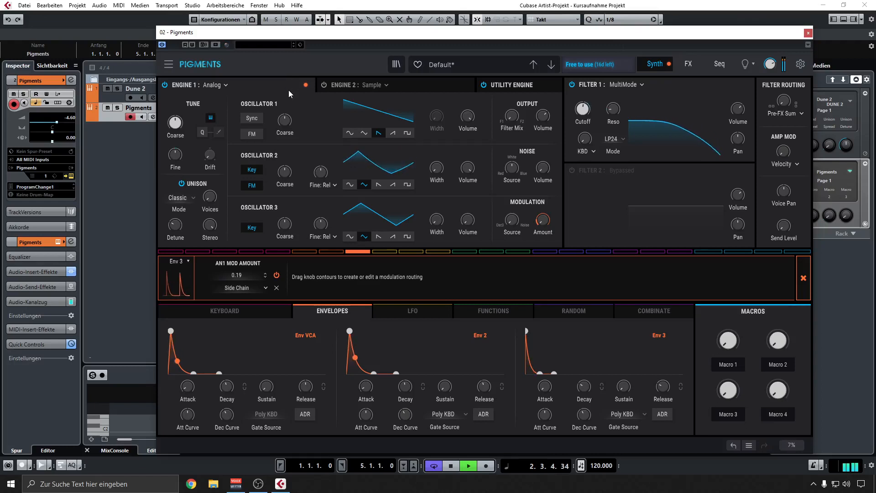
{"action": "mouse_move", "coordinate": [543, 222]}
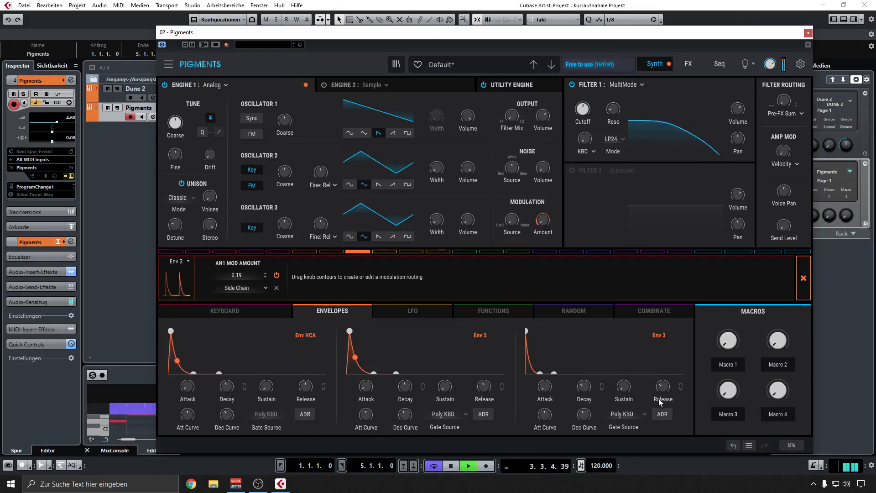
{"action": "mouse_move", "coordinate": [664, 389]}
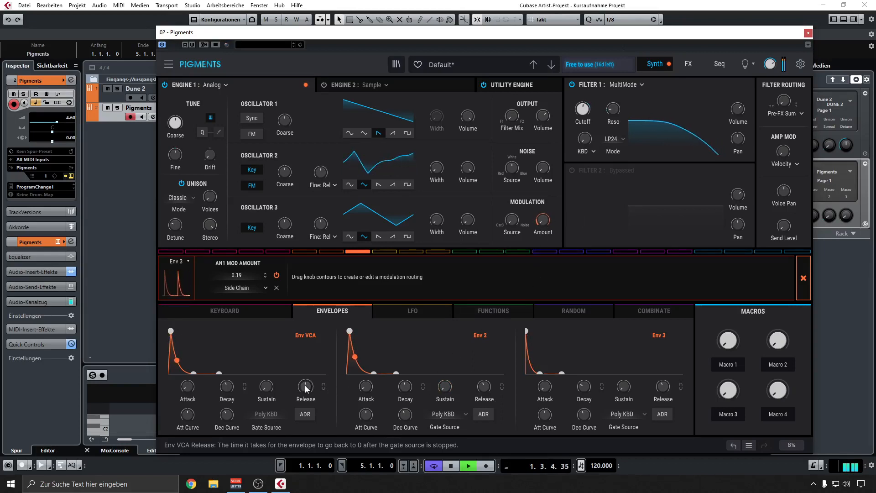
{"action": "left_click_drag", "start_coordinate": [664, 388], "coordinate": [663, 380]}
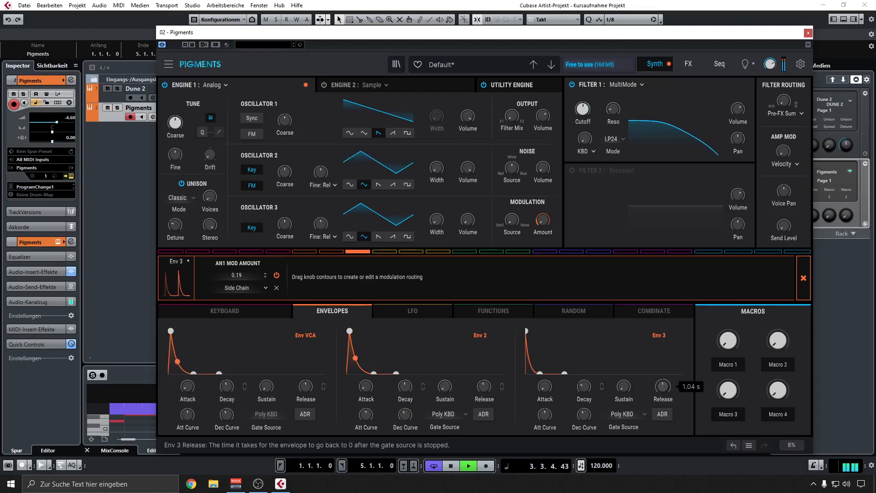
{"action": "left_click", "coordinate": [803, 278]}
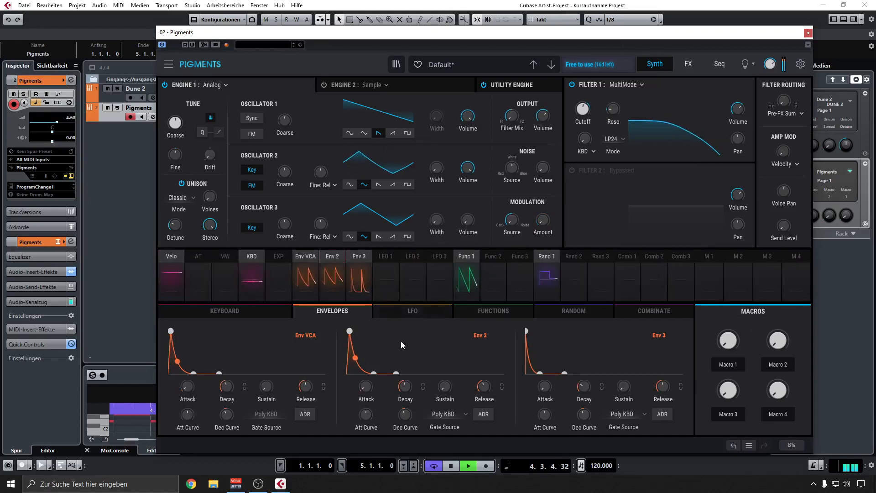
Compare short releases on Env VCA and Env 2 with longer ones, trying 1.57 s on Env 2.
{"action": "left_click_drag", "start_coordinate": [490, 393], "coordinate": [490, 407]}
{"action": "left_click_drag", "start_coordinate": [314, 389], "coordinate": [314, 400]}
{"action": "left_click", "coordinate": [688, 64]}
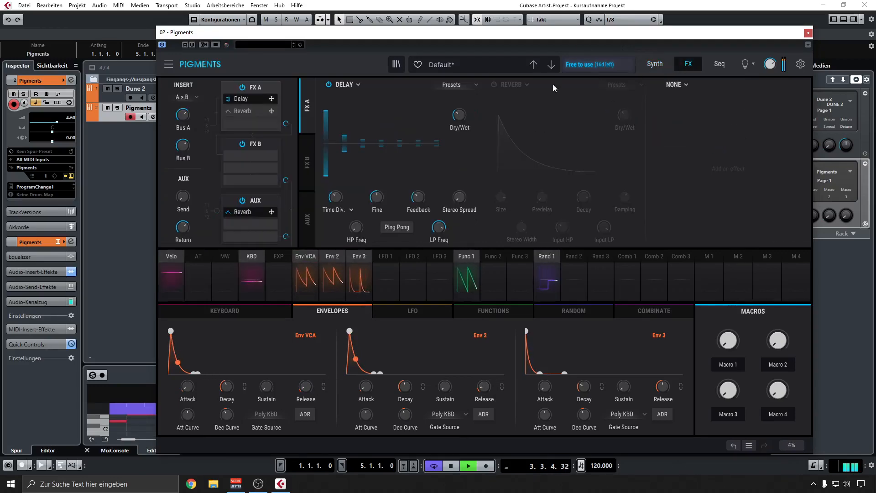
{"action": "left_click", "coordinate": [661, 63]}
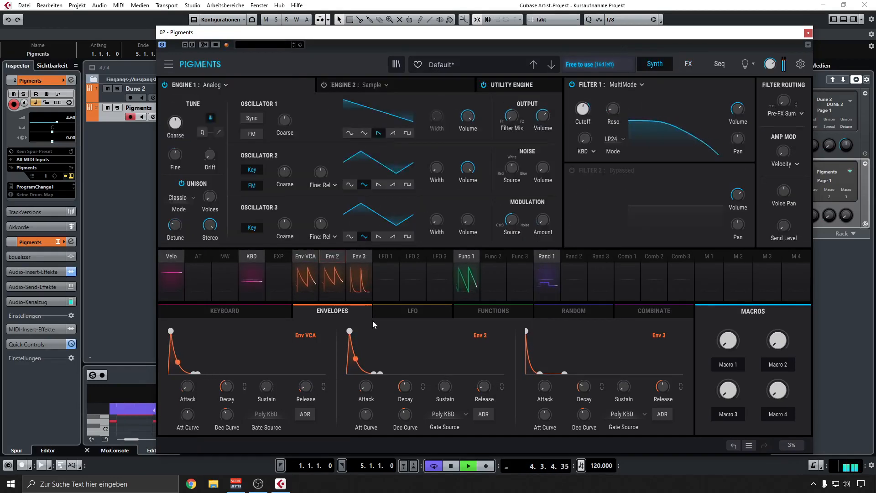
{"action": "left_click_drag", "start_coordinate": [306, 387], "coordinate": [306, 372]}
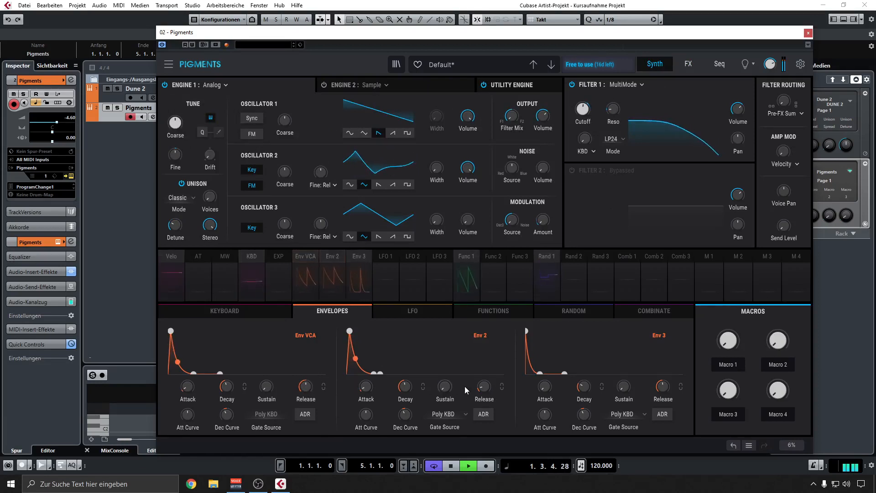
{"action": "left_click_drag", "start_coordinate": [484, 387], "coordinate": [484, 362]}
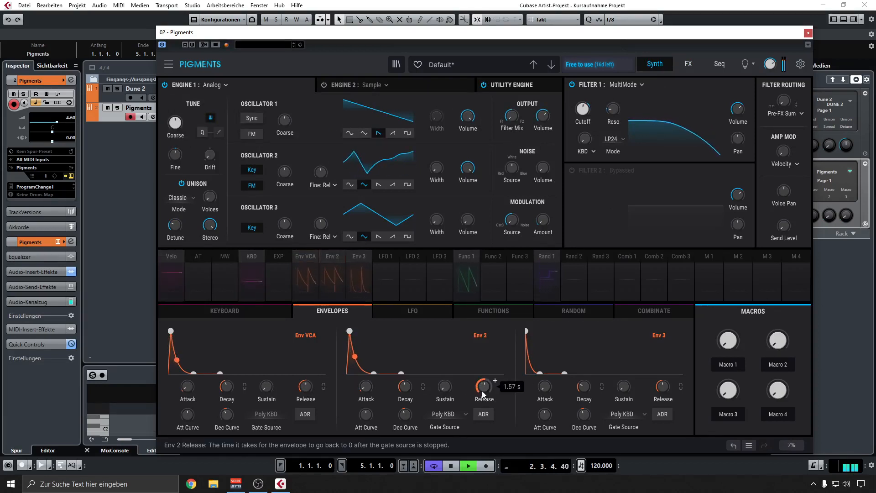
Set Env VCA's release to 1.29 s and lengthen Env 2's release after trying both at minimum.
{"action": "mouse_move", "coordinate": [313, 386]}
{"action": "left_click_drag", "start_coordinate": [314, 386], "coordinate": [314, 400]}
{"action": "left_click_drag", "start_coordinate": [484, 387], "coordinate": [484, 400]}
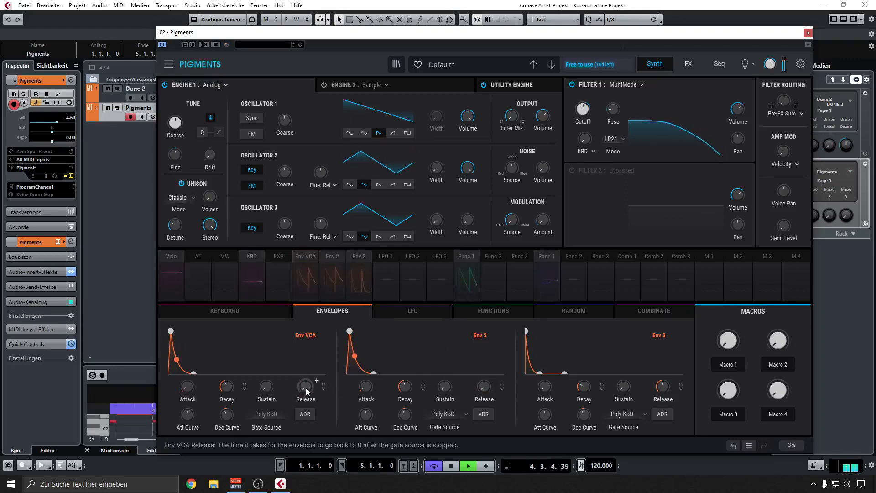
{"action": "left_click_drag", "start_coordinate": [306, 387], "coordinate": [305, 368]}
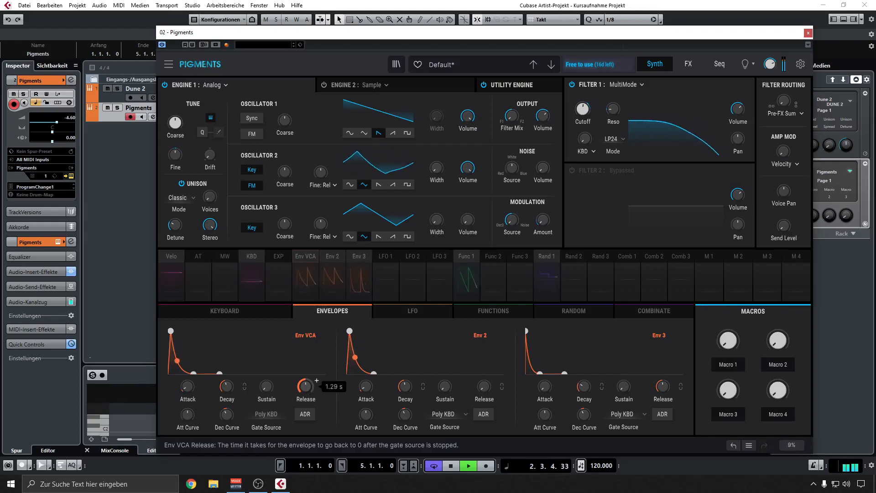
{"action": "left_click_drag", "start_coordinate": [479, 386], "coordinate": [479, 366]}
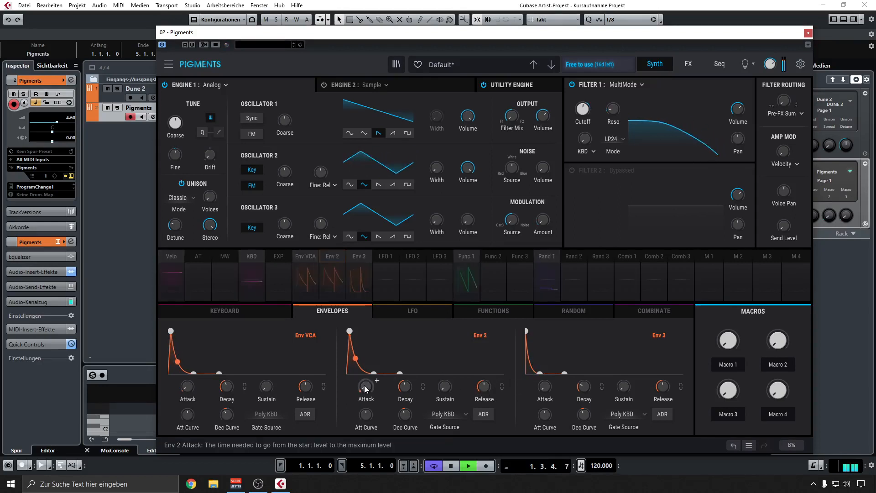
Set Env VCA's attack to 0.0 ms after trying 21.0 ms and 4.2 ms with the loop stopped, and resume playback.
{"action": "mouse_move", "coordinate": [366, 385]}
{"action": "left_mouse_down"}
{"action": "mouse_move", "coordinate": [365, 376]}
{"action": "mouse_move", "coordinate": [365, 393]}
{"action": "left_mouse_up"}
{"action": "left_click_drag", "start_coordinate": [187, 390], "coordinate": [191, 389]}
{"action": "key", "text": "space"}
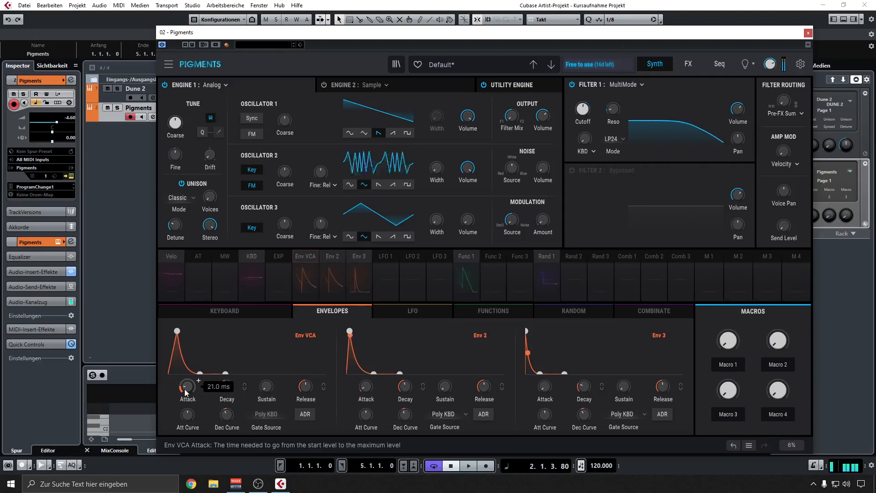
{"action": "mouse_move", "coordinate": [182, 378]}
{"action": "left_mouse_down"}
{"action": "mouse_move", "coordinate": [185, 398]}
{"action": "mouse_move", "coordinate": [185, 382]}
{"action": "left_mouse_up"}
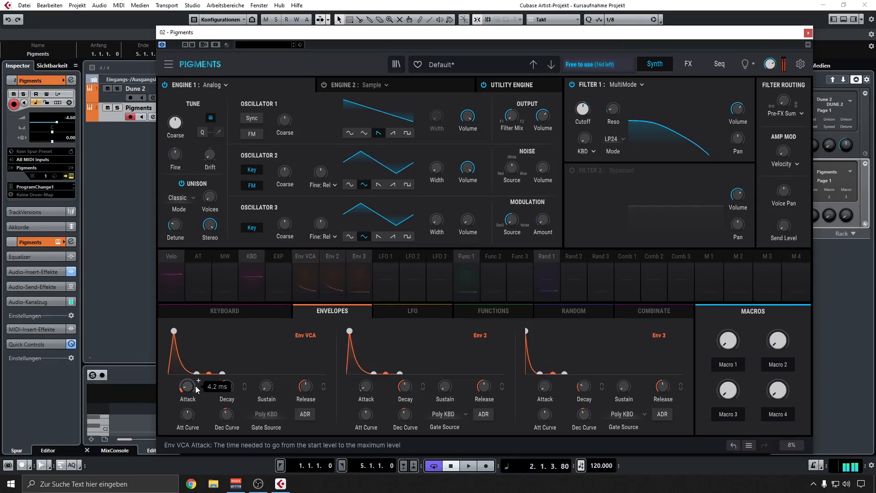
{"action": "left_click_drag", "start_coordinate": [186, 387], "coordinate": [189, 390]}
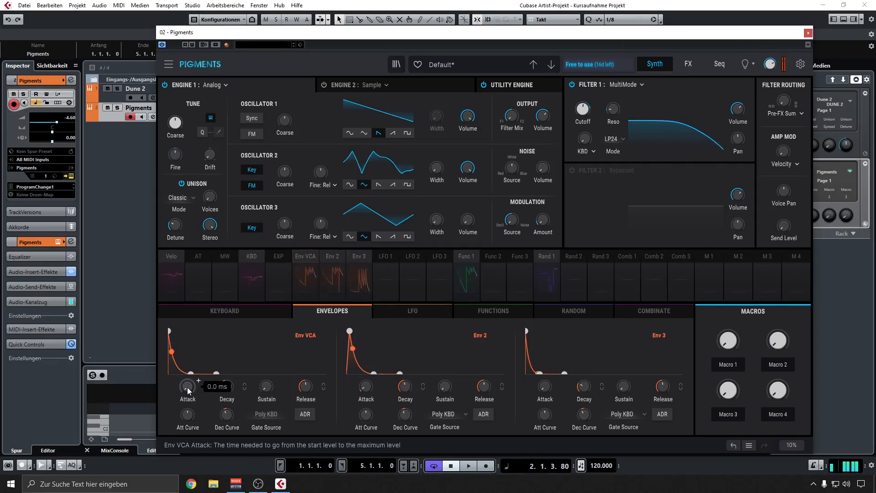
{"action": "key", "text": "space"}
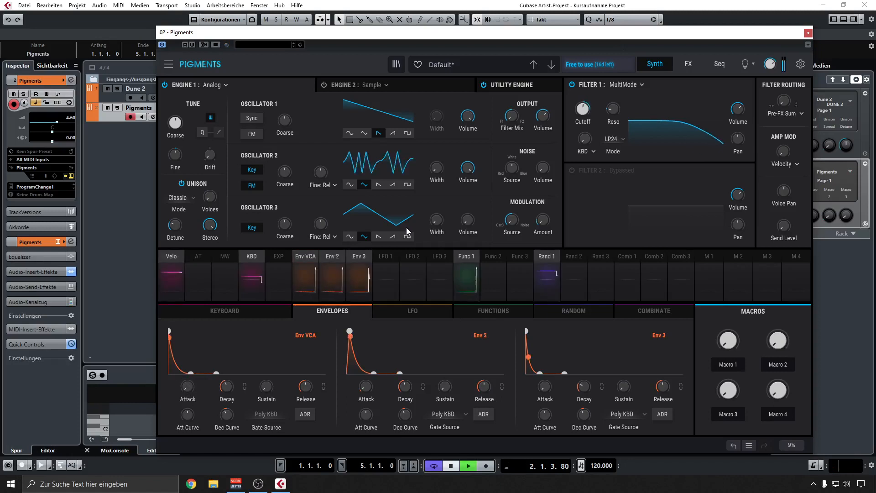
Turn the FX A delay on in Ping Pong mode and re-enable the FX A reverb.
{"action": "left_click", "coordinate": [687, 64]}
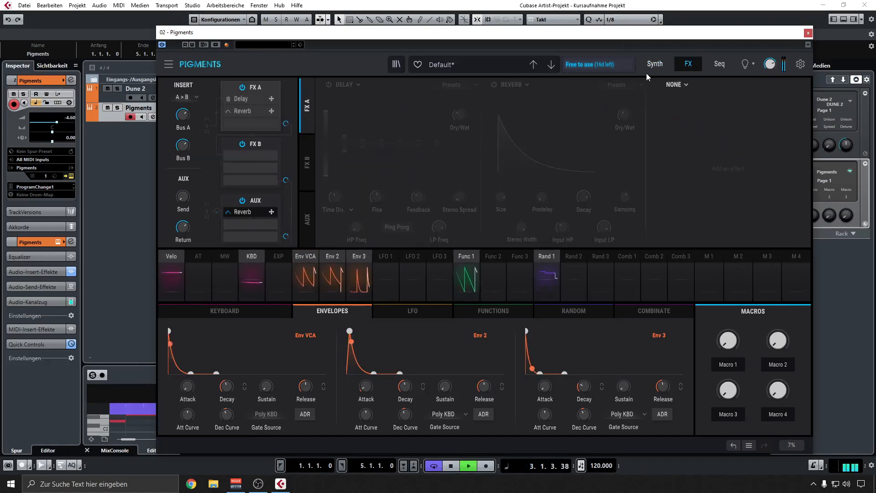
{"action": "left_click", "coordinate": [328, 84]}
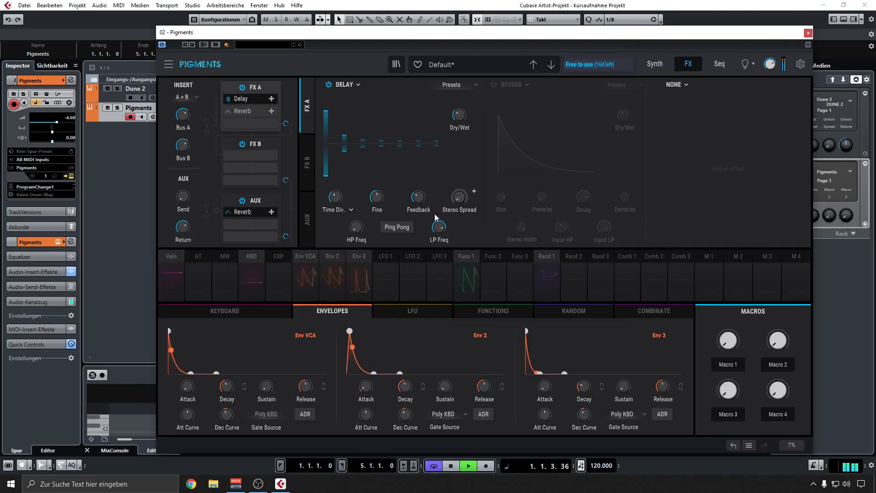
{"action": "left_click", "coordinate": [409, 228]}
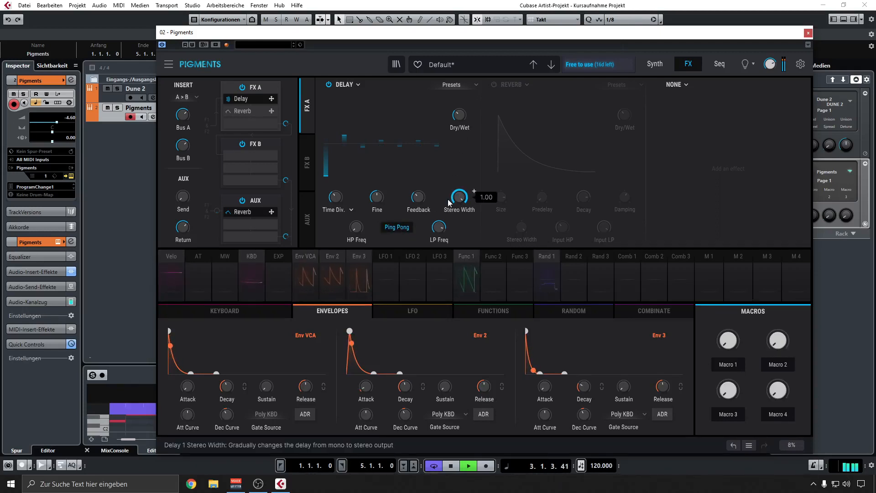
{"action": "left_click_drag", "start_coordinate": [420, 195], "coordinate": [421, 197]}
{"action": "left_click", "coordinate": [494, 84]}
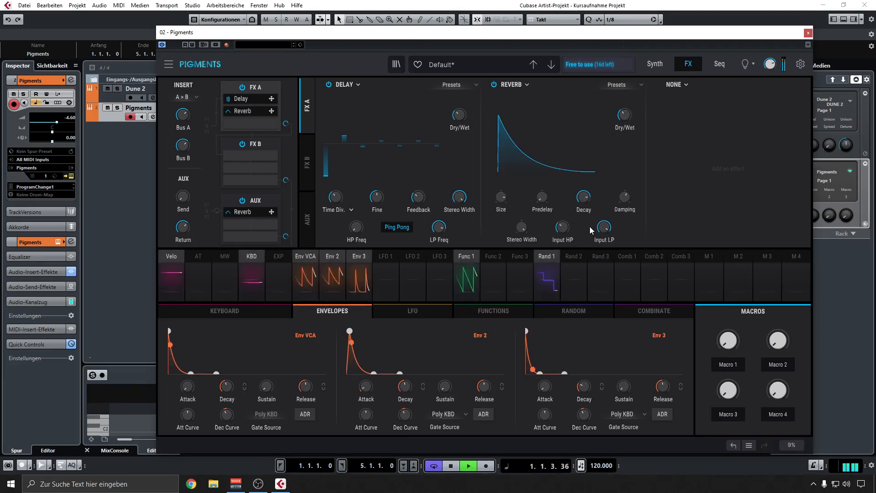
{"action": "mouse_move", "coordinate": [605, 228]}
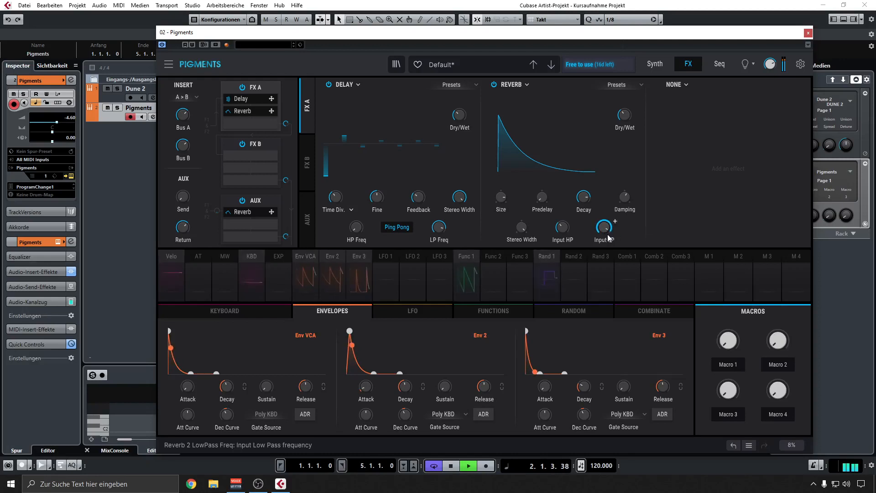
Darken the FX A reverb with its input low-pass around 2297 Hz and damping at 0.736, and set its dry/wet to 38 %.
{"action": "left_click_drag", "start_coordinate": [604, 231], "coordinate": [603, 251]}
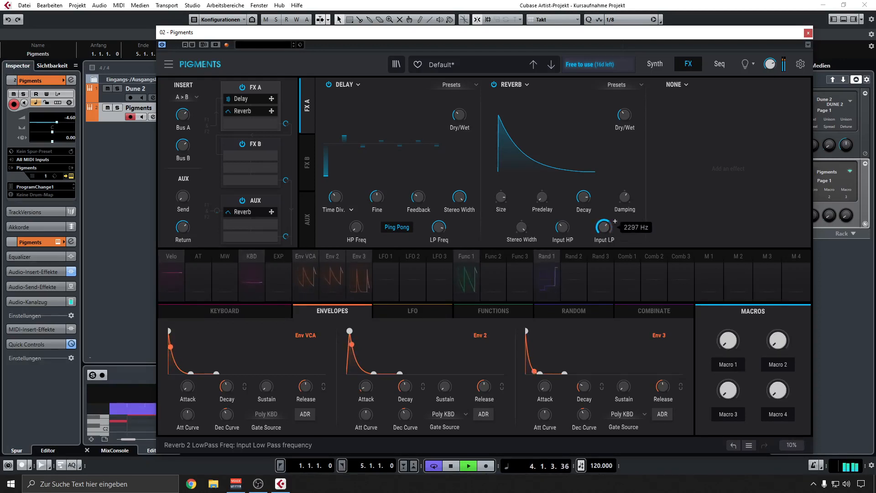
{"action": "left_click_drag", "start_coordinate": [623, 199], "coordinate": [624, 188]}
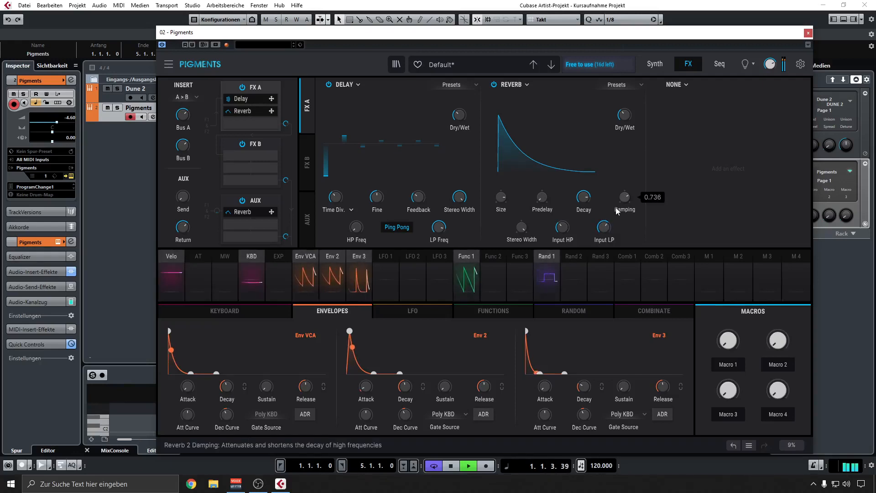
{"action": "left_click_drag", "start_coordinate": [603, 227], "coordinate": [604, 232]}
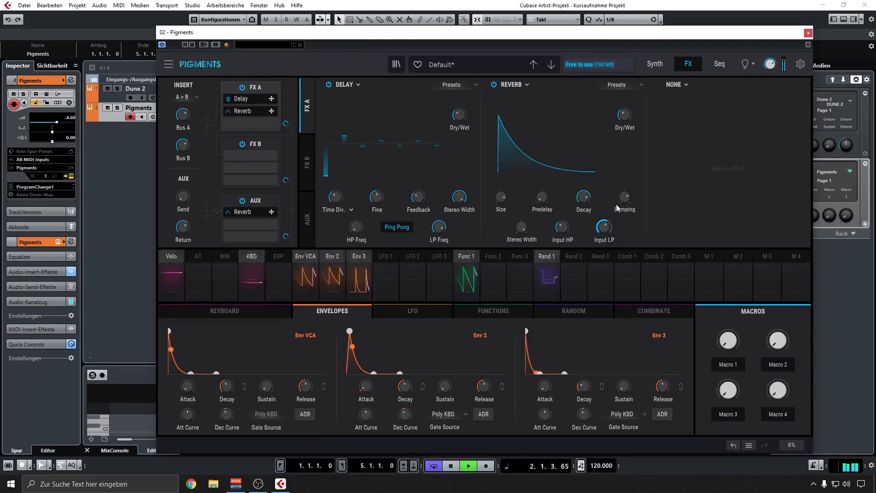
{"action": "left_click_drag", "start_coordinate": [624, 115], "coordinate": [623, 117]}
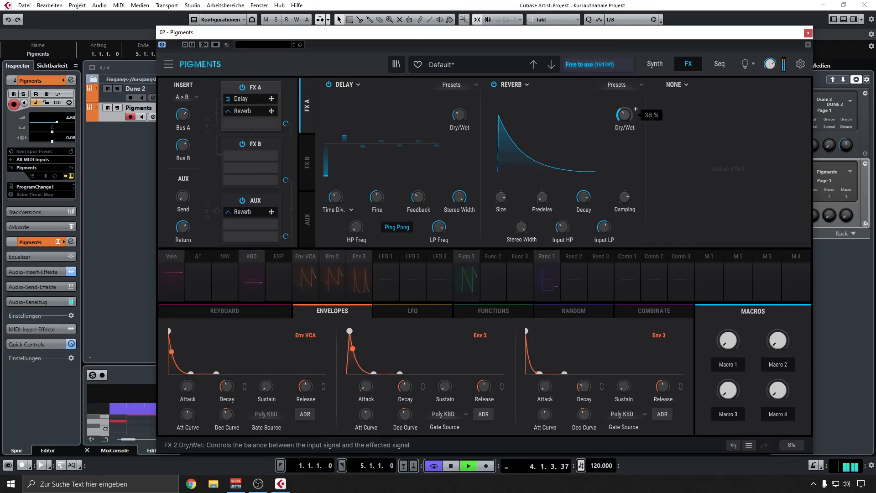
{"action": "left_click_drag", "start_coordinate": [622, 201], "coordinate": [603, 226]}
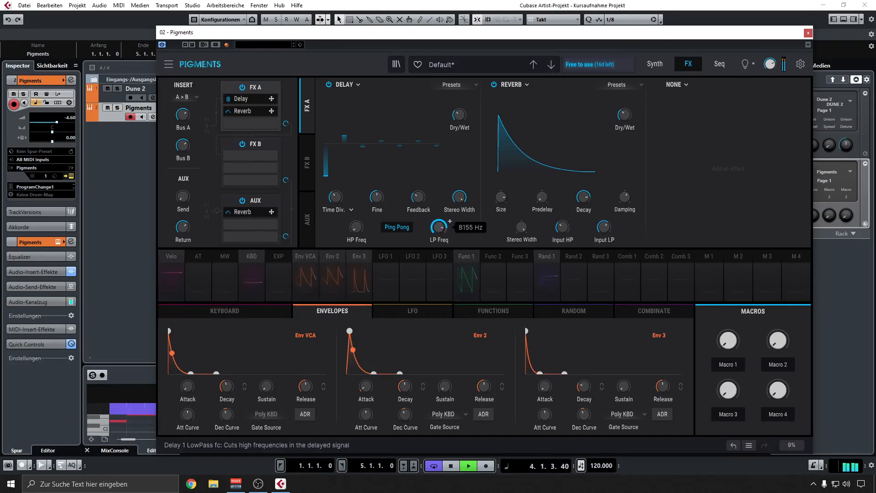
Set the FX A delay's low-pass frequency to about 8155 Hz and compare Ping Pong off and on, keeping it on.
{"action": "left_click_drag", "start_coordinate": [439, 229], "coordinate": [439, 228]}
{"action": "left_click", "coordinate": [402, 225]}
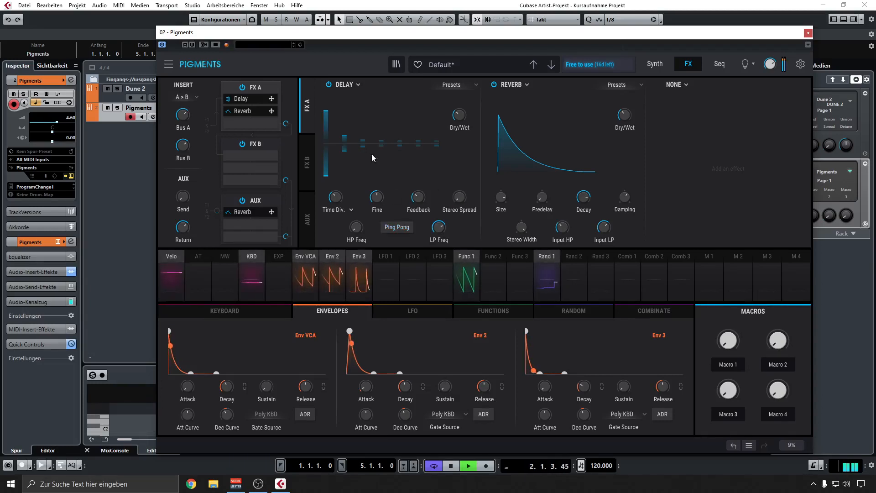
{"action": "left_click", "coordinate": [398, 227]}
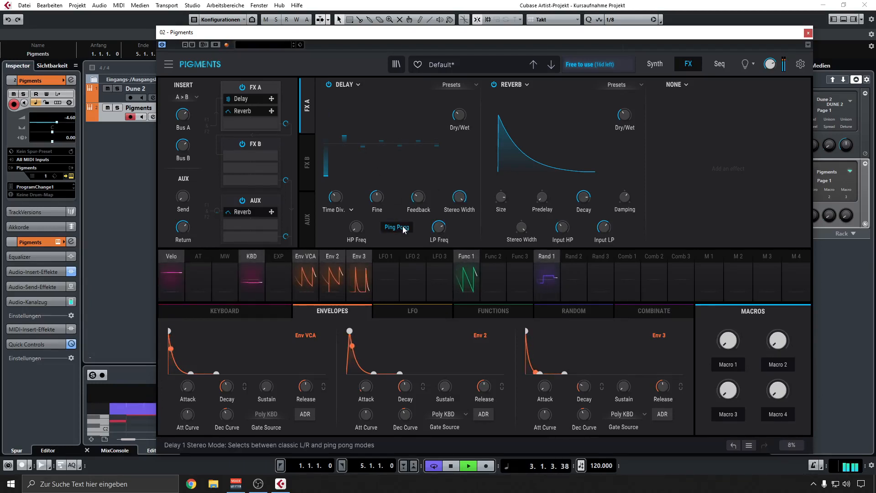
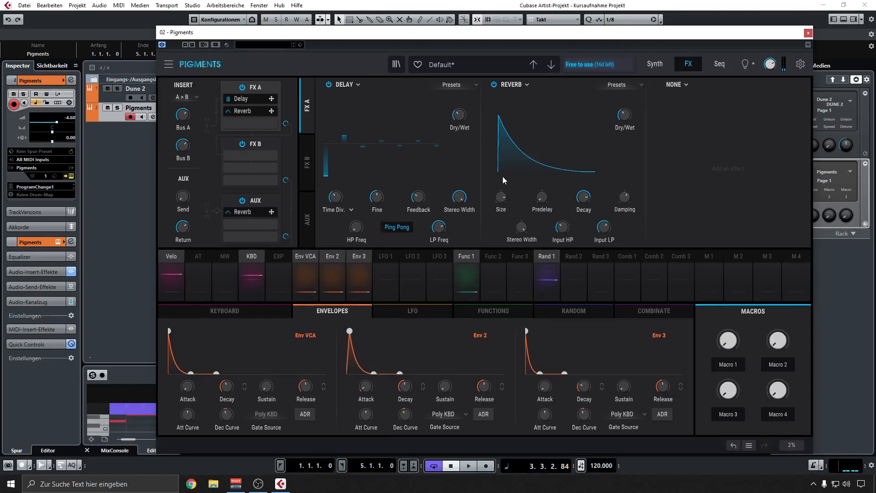
Return to the synth page and slightly lengthen the attack times of Env VCA and Env 2.
{"action": "left_click", "coordinate": [290, 310]}
{"action": "left_click", "coordinate": [338, 310]}
{"action": "left_click", "coordinate": [655, 65]}
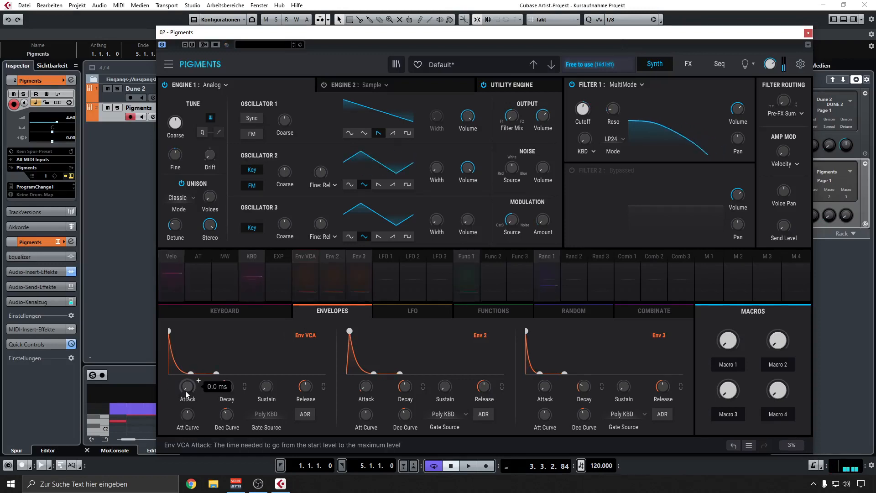
{"action": "left_click_drag", "start_coordinate": [198, 380], "coordinate": [199, 372]}
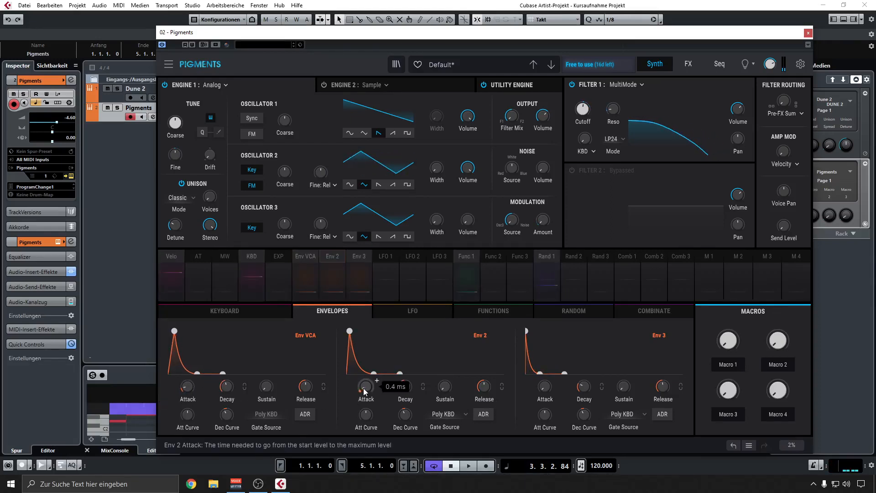
{"action": "left_click_drag", "start_coordinate": [363, 388], "coordinate": [363, 385]}
{"action": "left_click", "coordinate": [393, 310]}
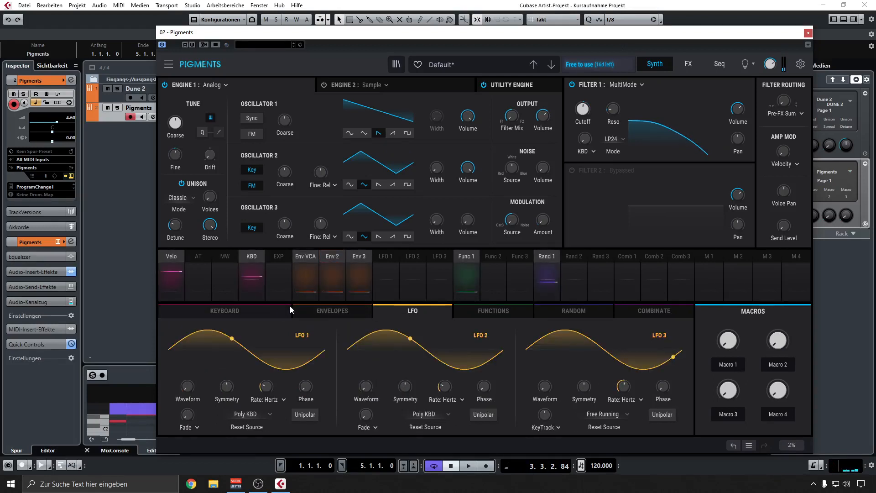
{"action": "left_click", "coordinate": [279, 308]}
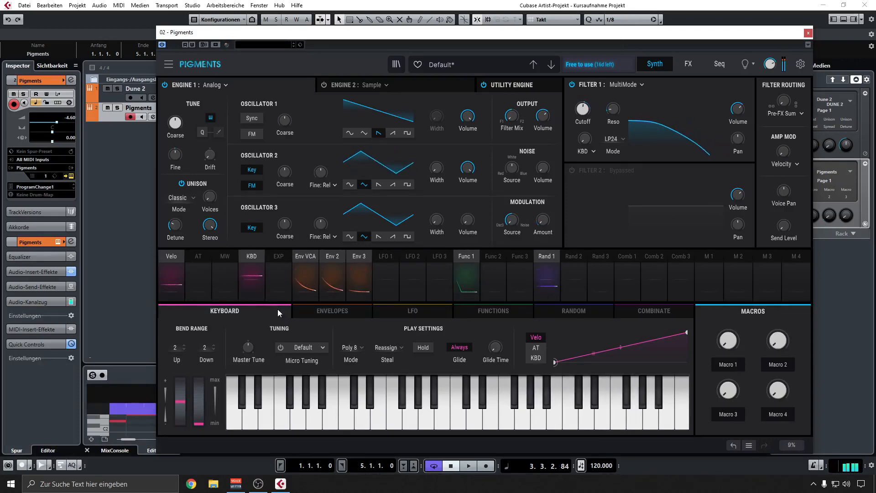
{"action": "left_click", "coordinate": [327, 310]}
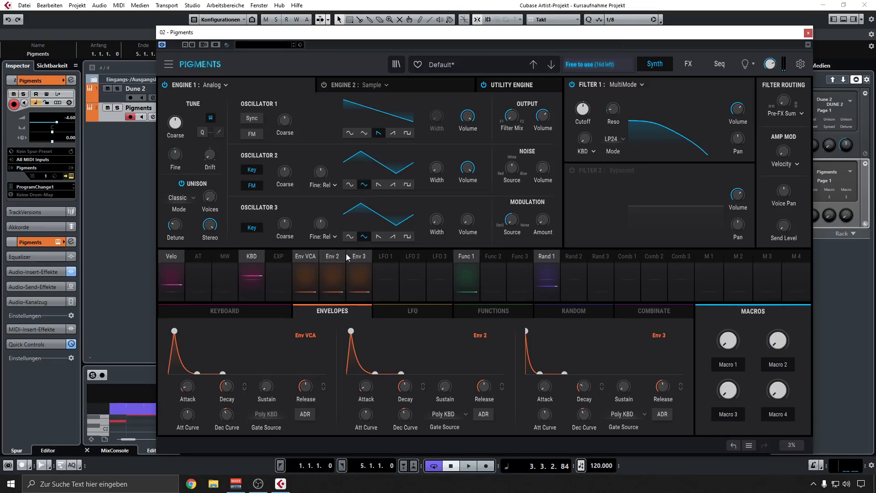
Free the first FX A slot by shifting the delay and reverb back, and load Distortion into it.
{"action": "left_click", "coordinate": [690, 65]}
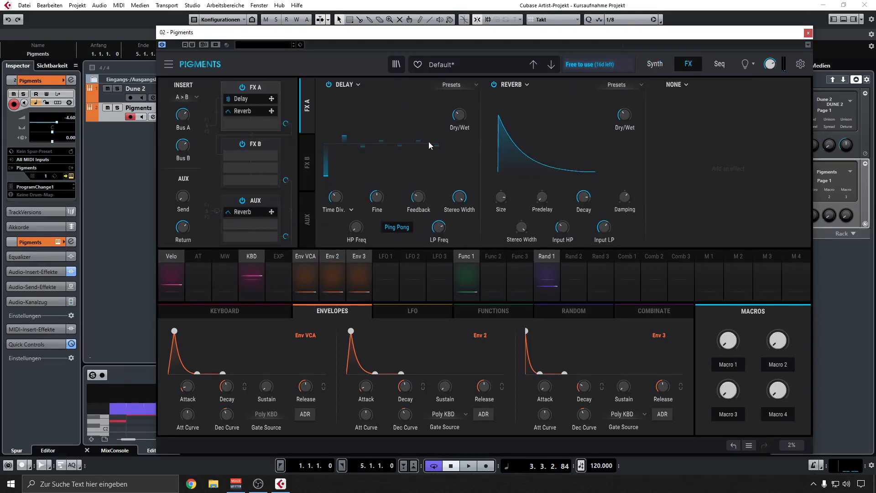
{"action": "mouse_move", "coordinate": [250, 111]}
{"action": "left_mouse_down"}
{"action": "mouse_move", "coordinate": [250, 123]}
{"action": "mouse_move", "coordinate": [253, 104]}
{"action": "left_mouse_up"}
{"action": "left_click", "coordinate": [346, 85]}
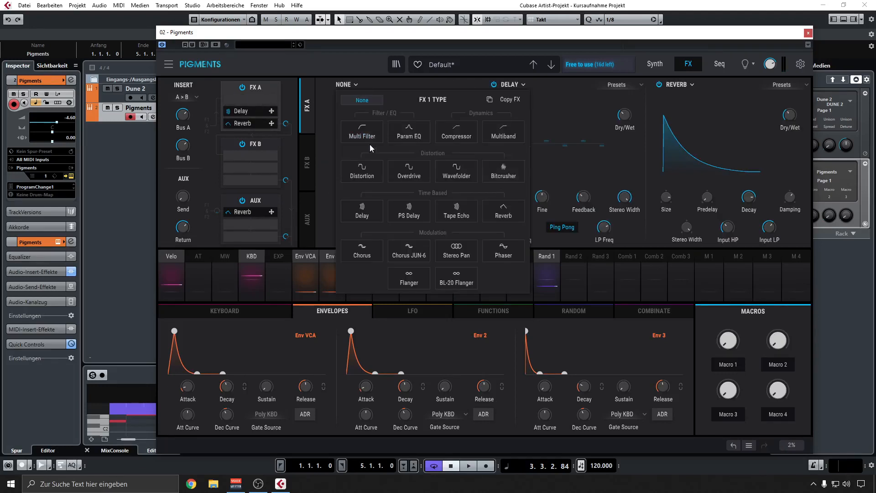
{"action": "left_click", "coordinate": [372, 174]}
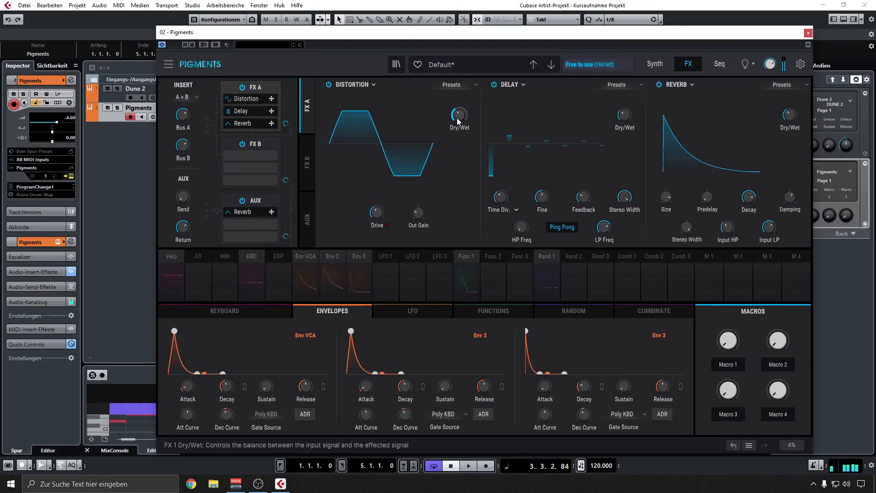
Bring the distortion's drive down to minimum and set its dry/wet to 0 %.
{"action": "mouse_move", "coordinate": [455, 123]}
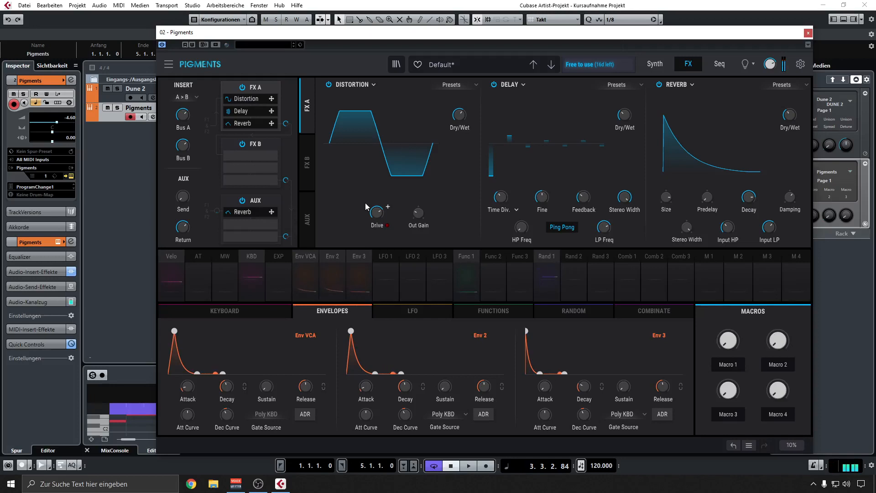
{"action": "left_click_drag", "start_coordinate": [376, 218], "coordinate": [375, 221]}
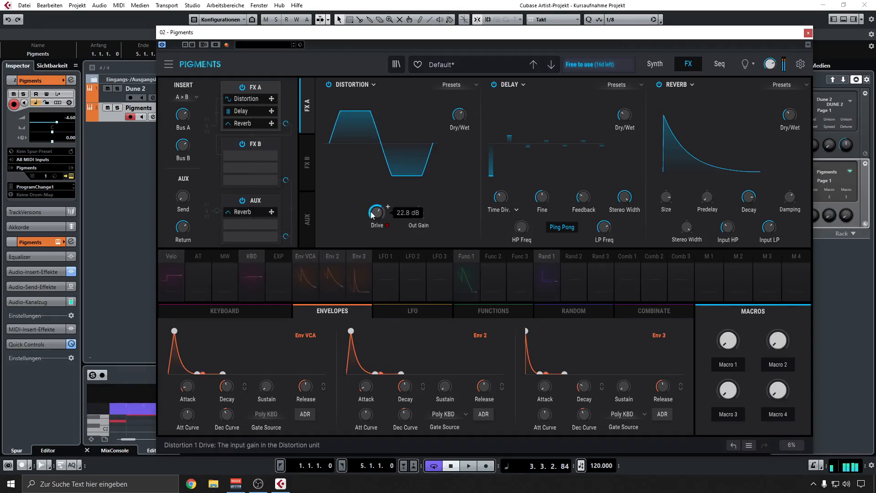
{"action": "left_click_drag", "start_coordinate": [377, 213], "coordinate": [377, 264]}
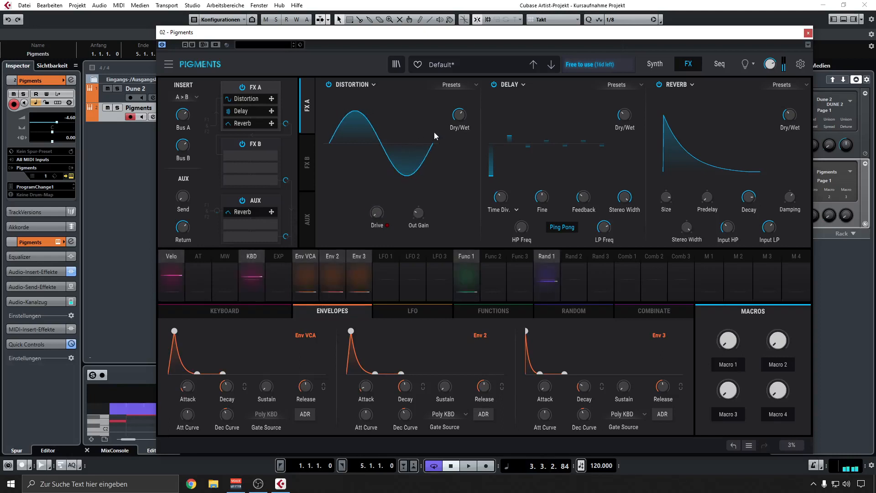
{"action": "left_click_drag", "start_coordinate": [459, 116], "coordinate": [459, 169]}
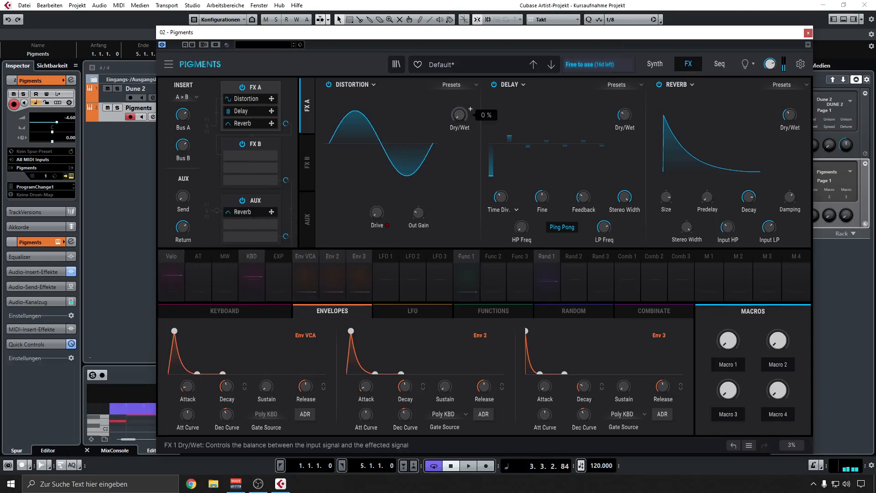
Modulate the distortion's drive by 0.60 and dry/wet by 0.68 with Env 3, and audition the loop.
{"action": "left_click", "coordinate": [360, 256]}
{"action": "left_click_drag", "start_coordinate": [376, 214], "coordinate": [376, 203]}
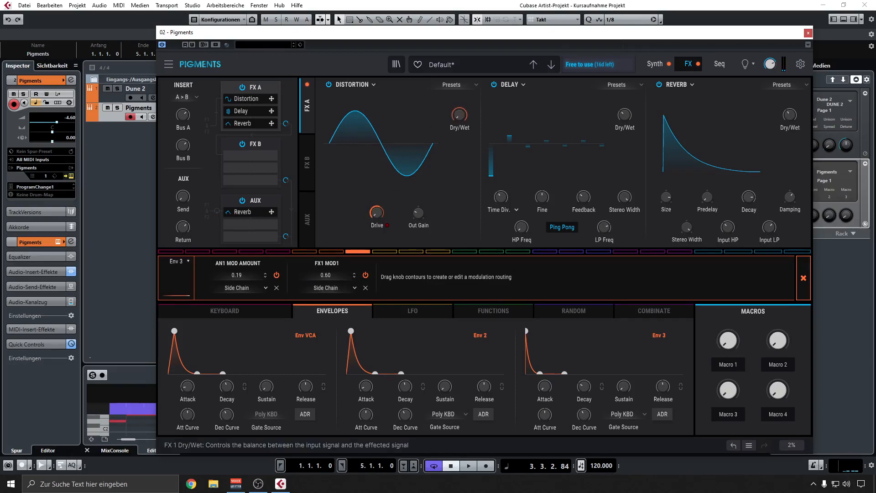
{"action": "left_click_drag", "start_coordinate": [460, 116], "coordinate": [459, 104]}
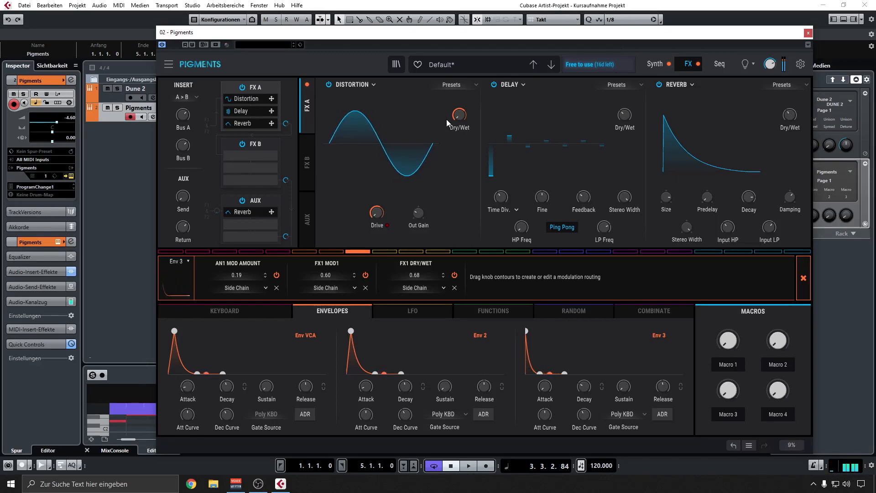
{"action": "key", "text": "space"}
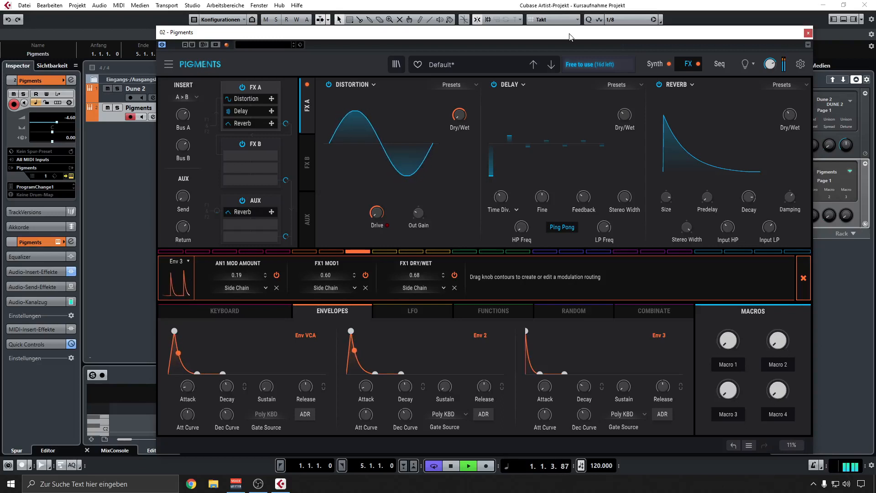
{"action": "key", "text": "space"}
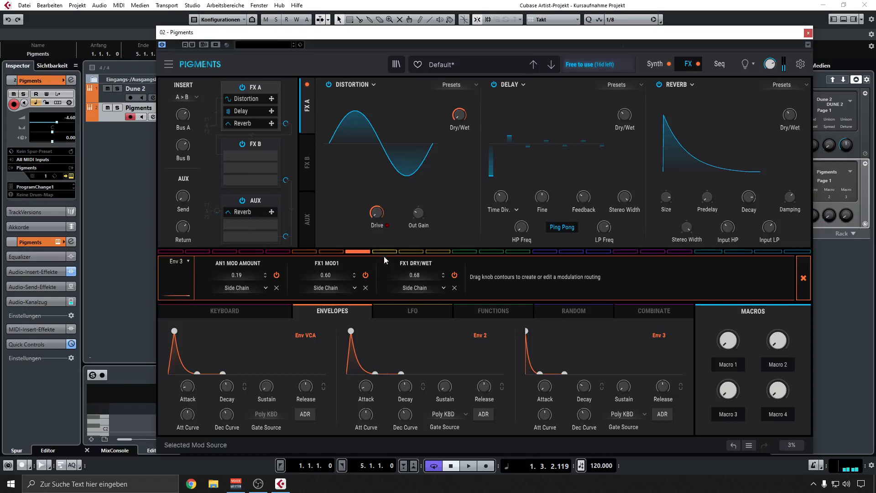
Compare the sound with Env 3's two distortion modulations bypassed and re-enabled.
{"action": "left_click", "coordinate": [454, 275]}
{"action": "left_click", "coordinate": [366, 275]}
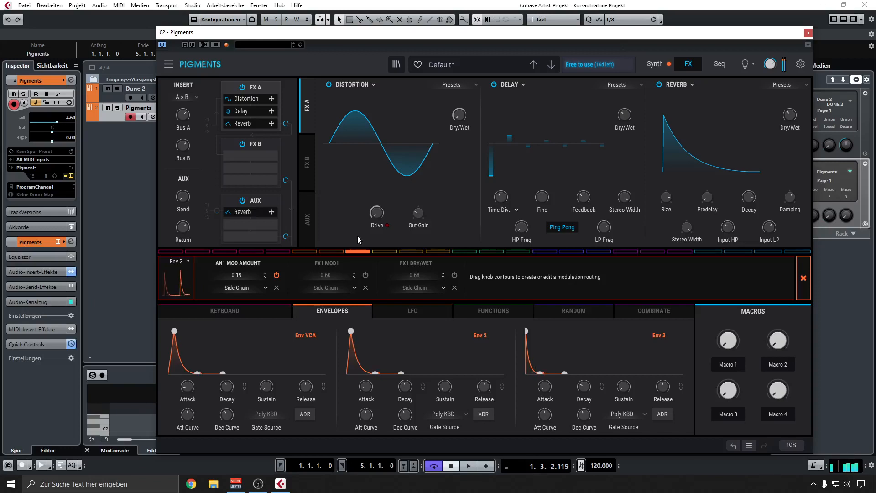
{"action": "left_click", "coordinate": [365, 274]}
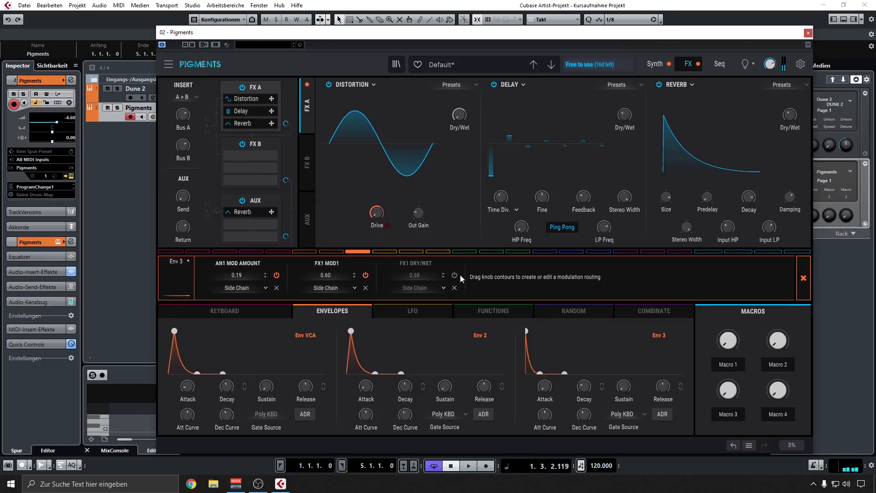
{"action": "left_click", "coordinate": [453, 274]}
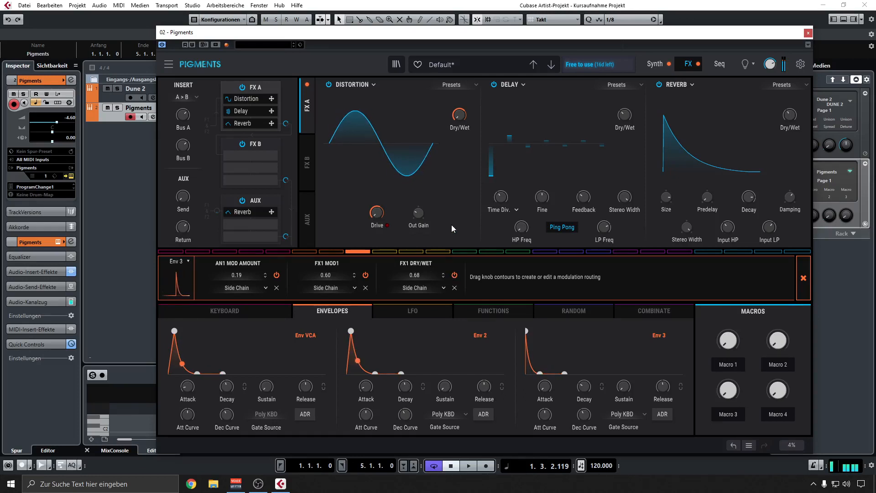
Lower the distortion's output gain and reduce its Env 3 modulation to 0.37 on drive and 0.22 on dry/wet.
{"action": "mouse_move", "coordinate": [418, 213]}
{"action": "left_click_drag", "start_coordinate": [419, 213], "coordinate": [420, 215]}
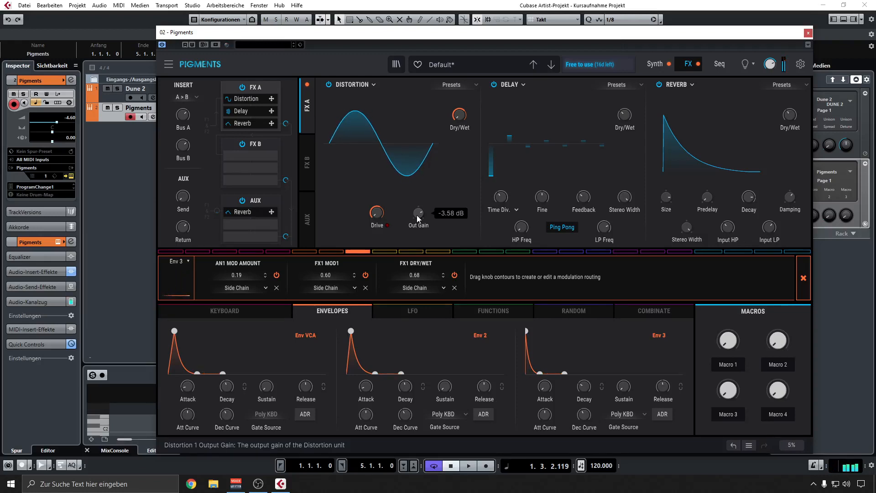
{"action": "left_click_drag", "start_coordinate": [417, 215], "coordinate": [417, 228]}
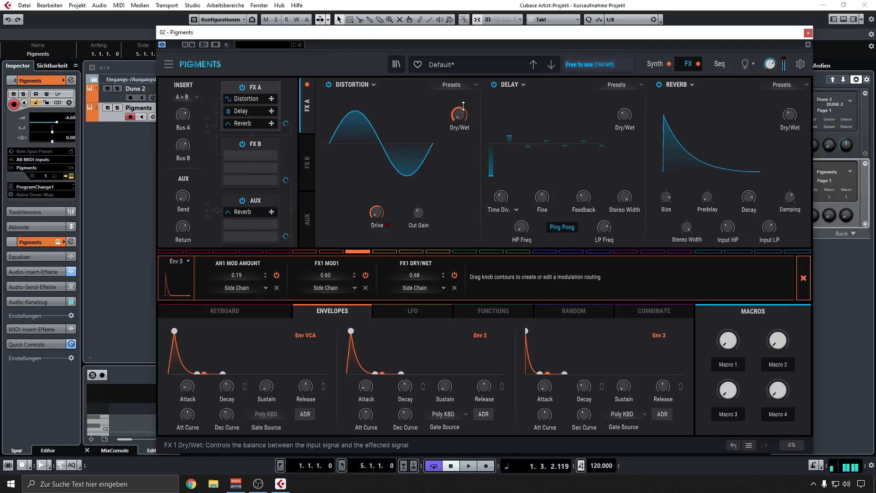
{"action": "left_click_drag", "start_coordinate": [460, 107], "coordinate": [460, 127]}
{"action": "left_click_drag", "start_coordinate": [374, 205], "coordinate": [374, 220]}
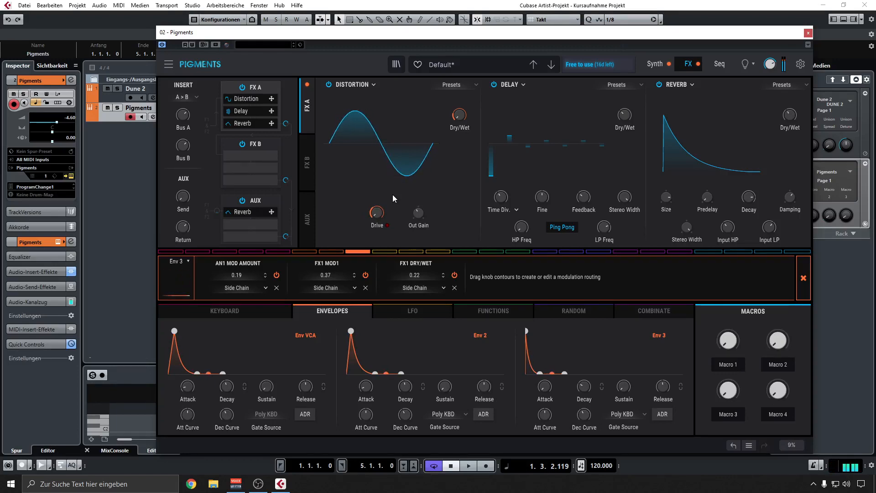
{"action": "left_click", "coordinate": [803, 277]}
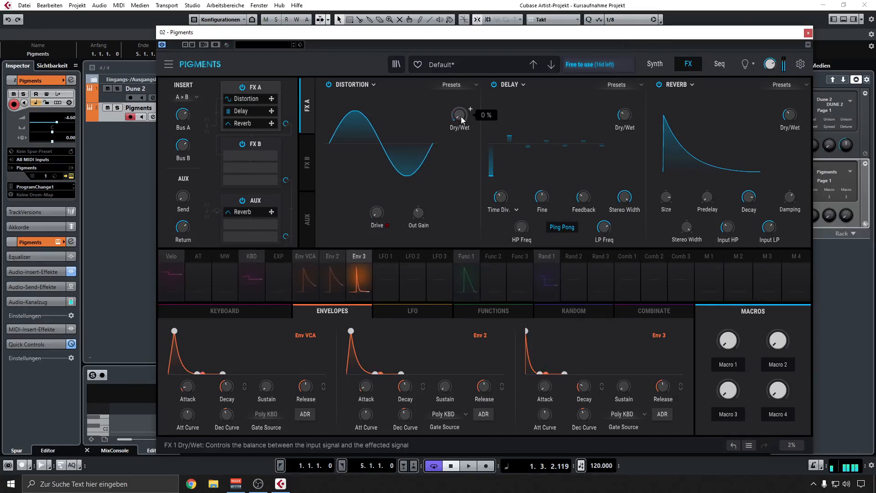
Show the keyboard settings on the synth page and try out the pitch bend and mod wheels.
{"action": "left_click", "coordinate": [663, 62]}
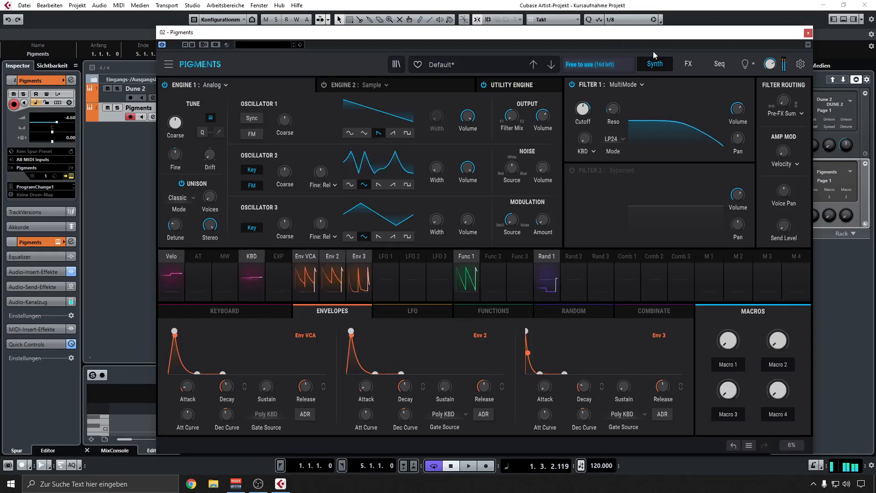
{"action": "left_click", "coordinate": [235, 311]}
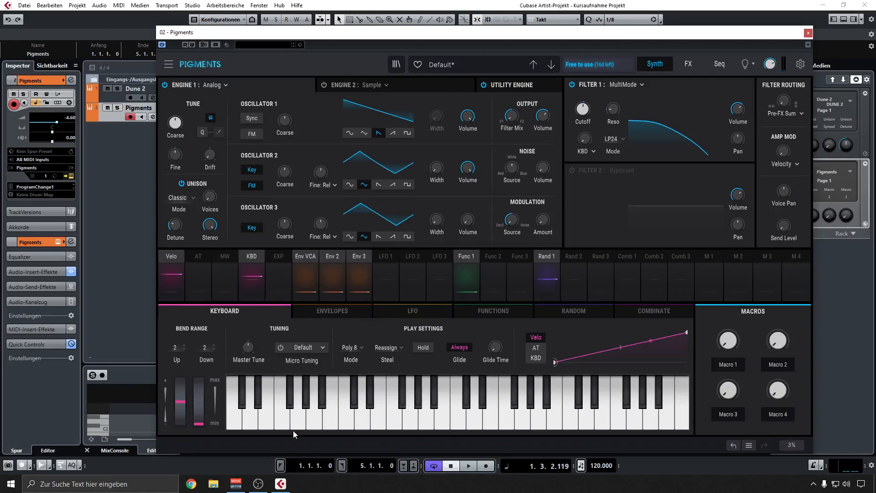
{"action": "mouse_move", "coordinate": [179, 405]}
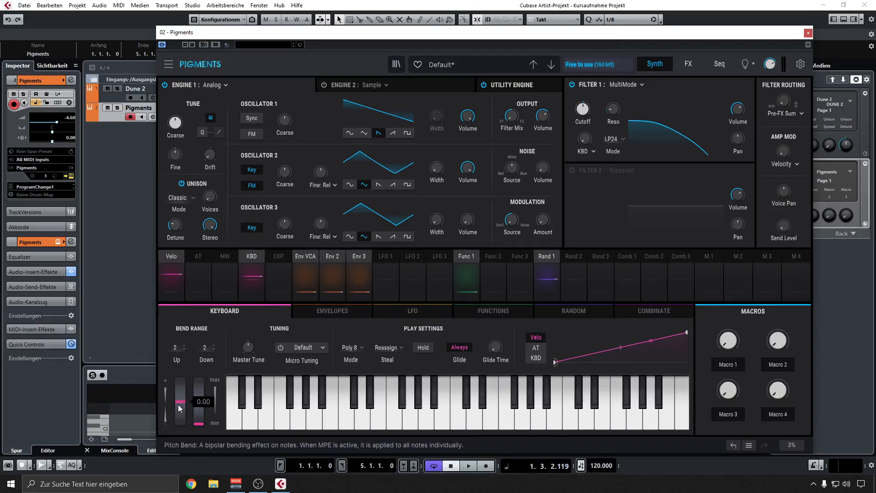
{"action": "left_click_drag", "start_coordinate": [185, 396], "coordinate": [185, 399]}
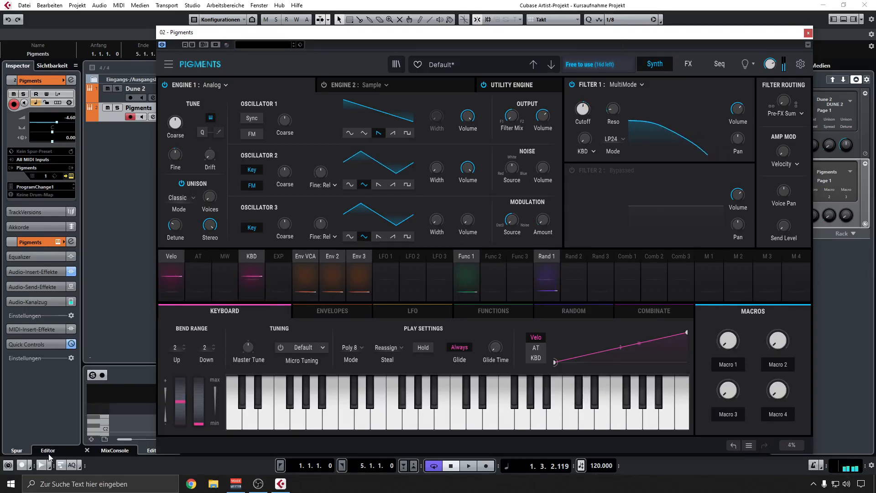
{"action": "mouse_move", "coordinate": [180, 401]}
{"action": "left_mouse_down"}
{"action": "mouse_move", "coordinate": [181, 390]}
{"action": "mouse_move", "coordinate": [180, 424]}
{"action": "mouse_move", "coordinate": [180, 380]}
{"action": "mouse_move", "coordinate": [181, 402]}
{"action": "left_mouse_up"}
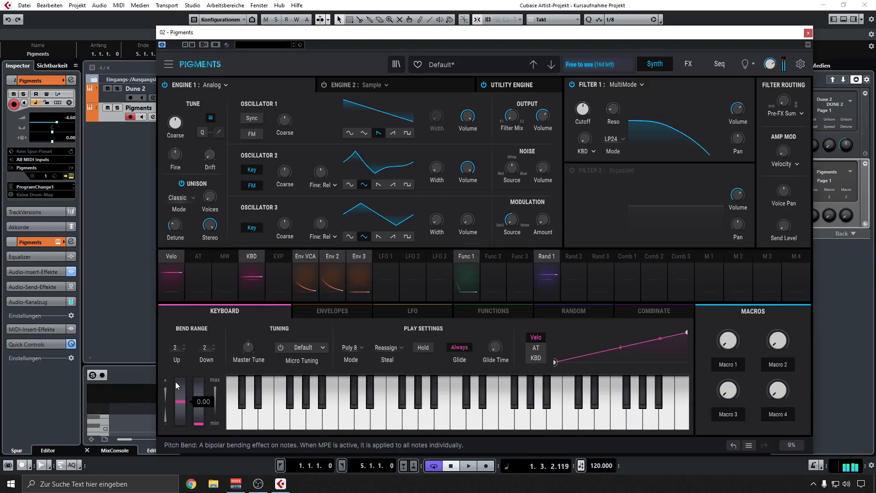
{"action": "mouse_move", "coordinate": [199, 405]}
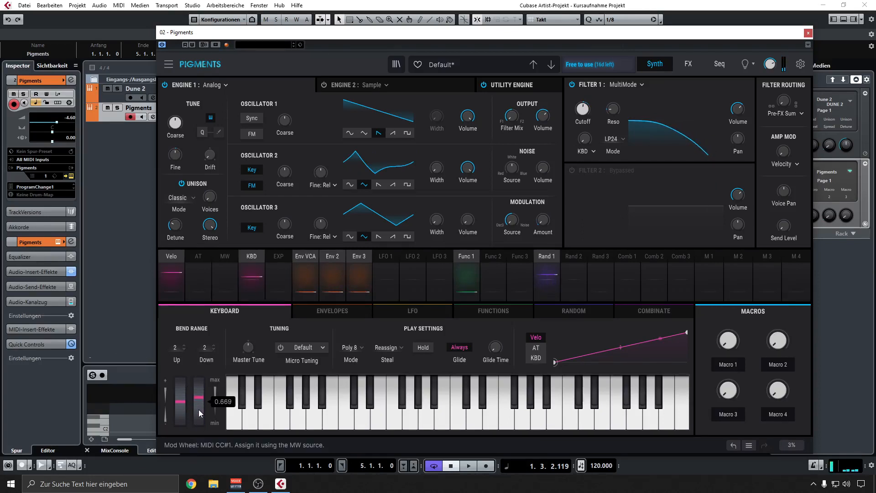
Assign the mod wheel to Filter 1's cutoff with a modulation amount of -0.31.
{"action": "left_click", "coordinate": [223, 258]}
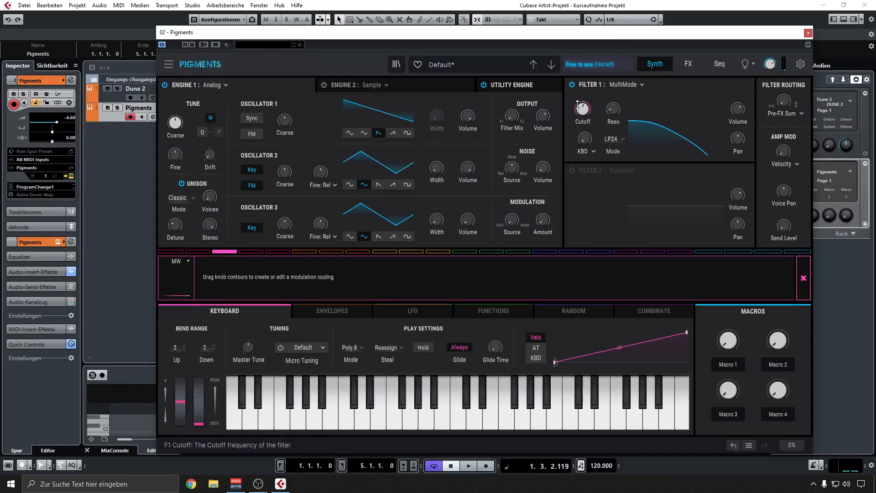
{"action": "mouse_move", "coordinate": [586, 103]}
{"action": "left_click_drag", "start_coordinate": [586, 104], "coordinate": [586, 106]}
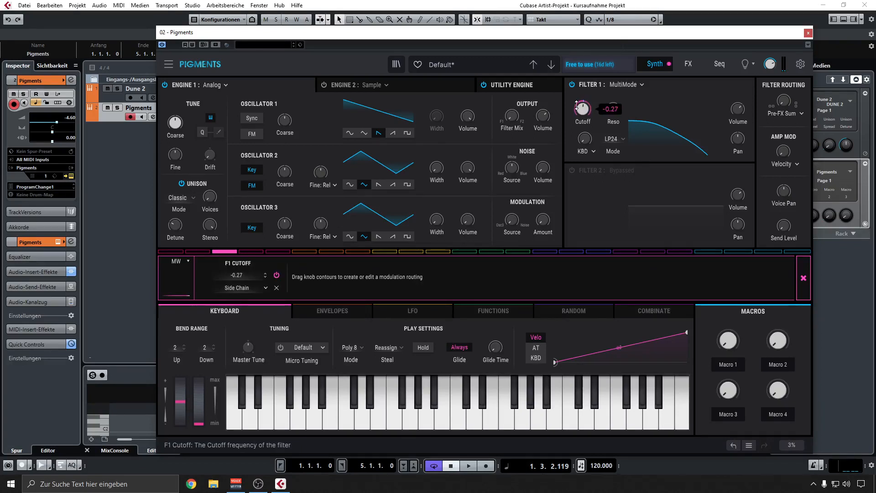
{"action": "left_click_drag", "start_coordinate": [582, 109], "coordinate": [583, 111]}
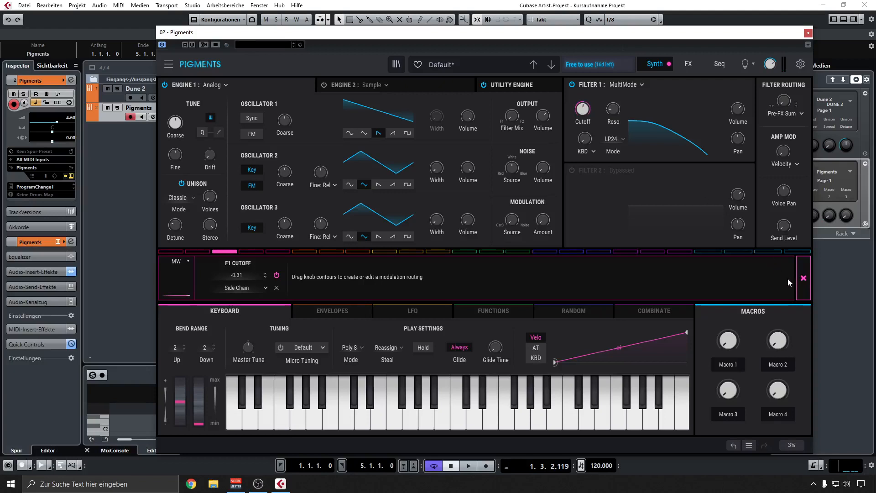
{"action": "left_click", "coordinate": [802, 277]}
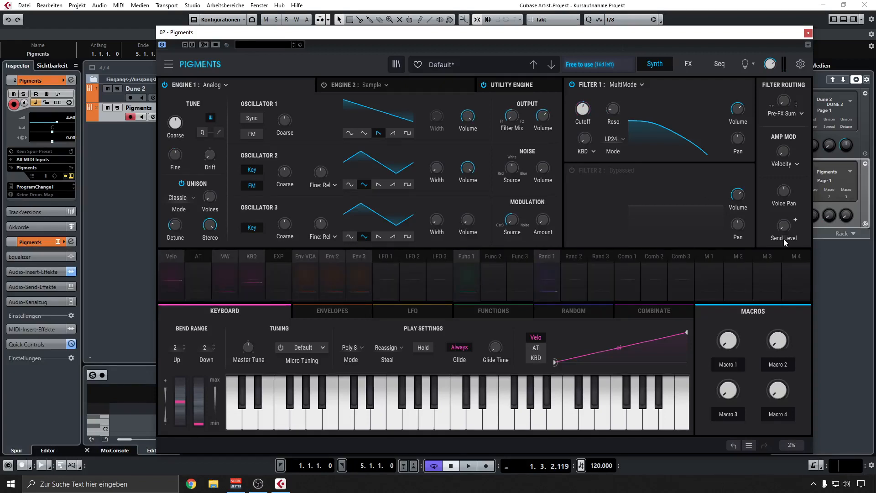
Audition the mod wheel's effect on Filter 1's cutoff over the loop, review its routing, and stop playback.
{"action": "key", "text": "space"}
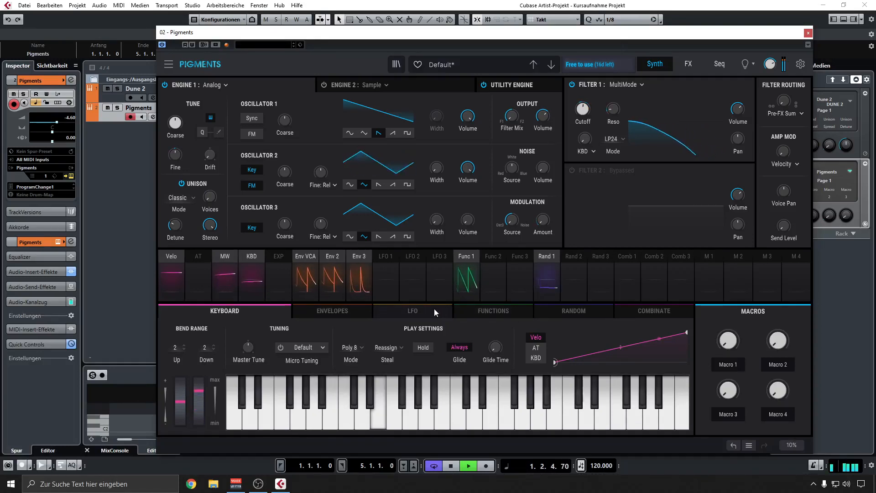
{"action": "mouse_move", "coordinate": [586, 113]}
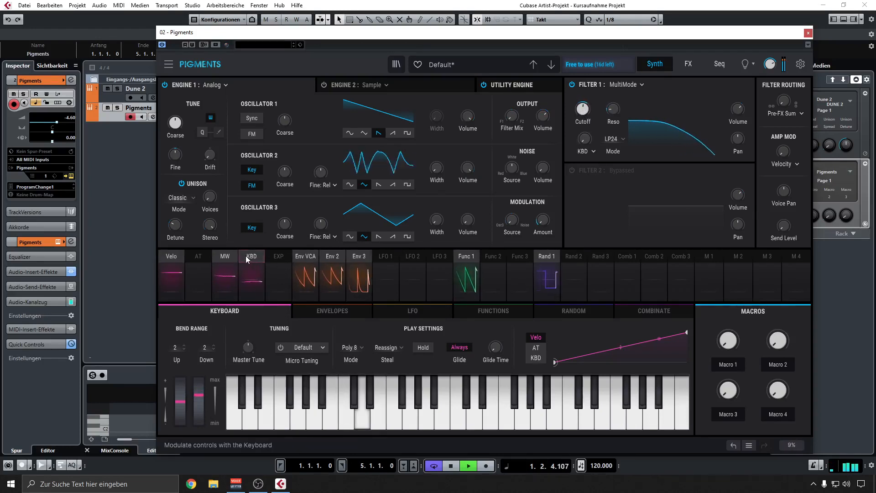
{"action": "left_click", "coordinate": [225, 256]}
{"action": "left_click_drag", "start_coordinate": [575, 109], "coordinate": [574, 106]}
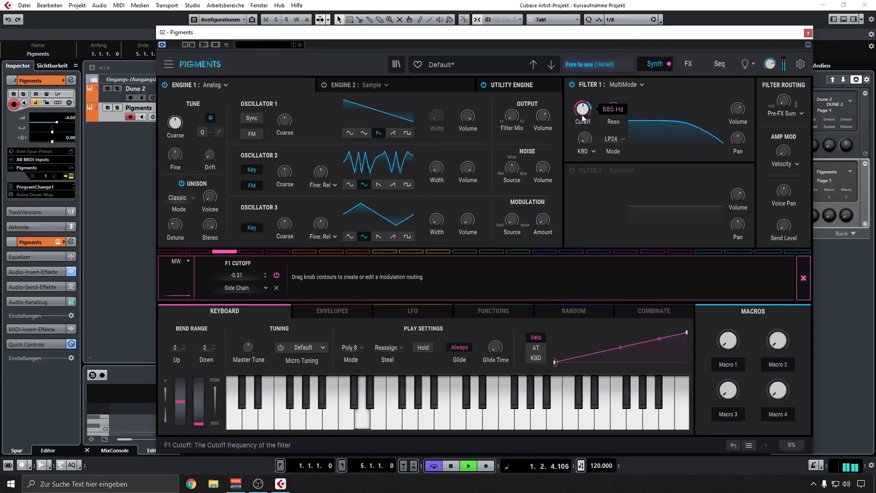
{"action": "left_click", "coordinate": [803, 278]}
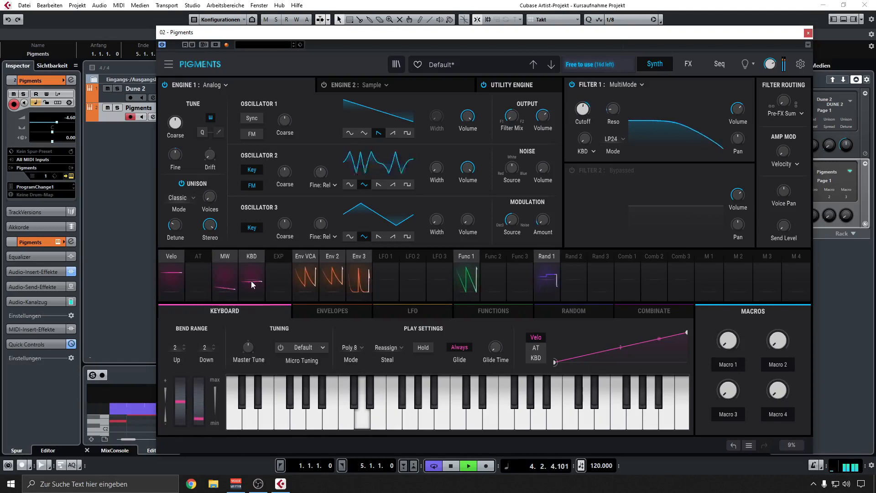
{"action": "left_click", "coordinate": [324, 313]}
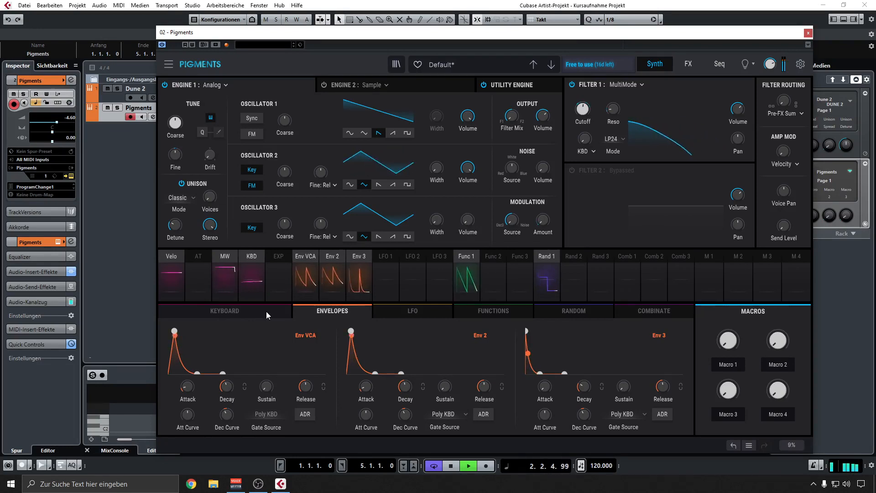
{"action": "left_click", "coordinate": [267, 312]}
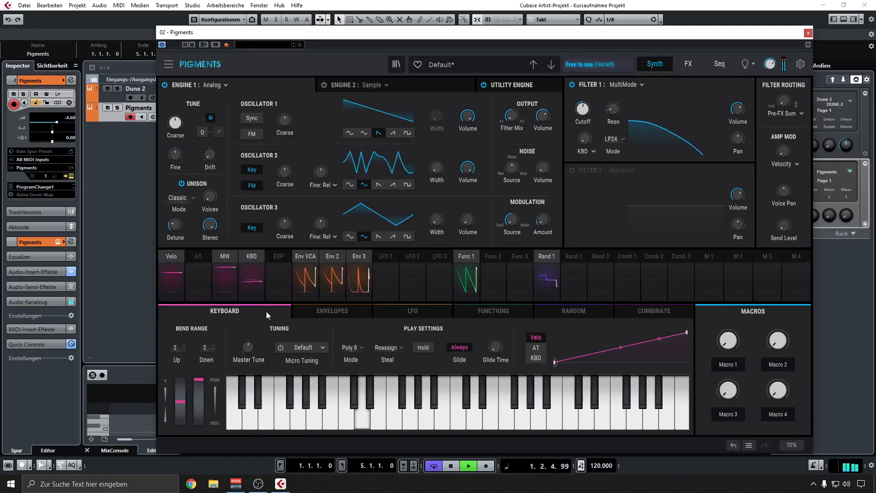
{"action": "key", "text": "space"}
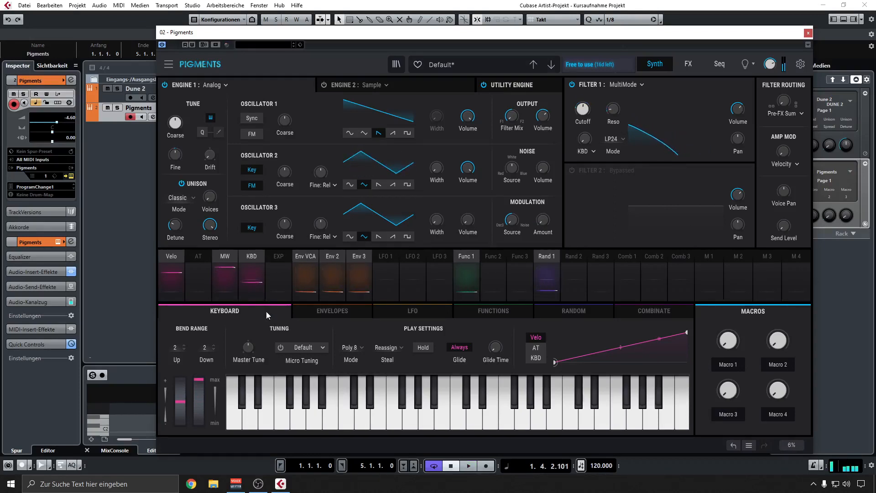